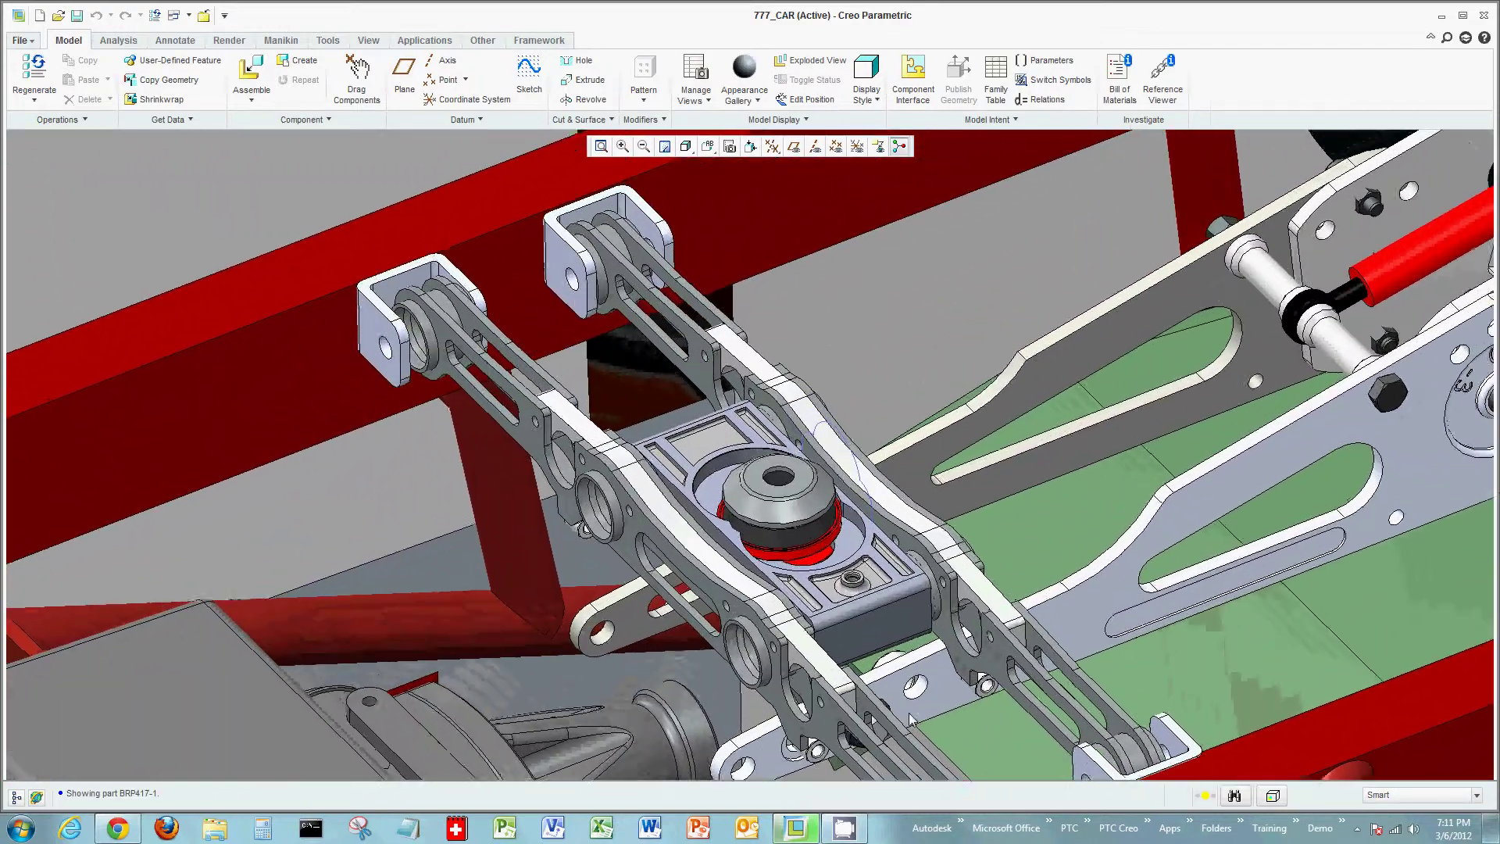
- Open part BRP417-1 from the car assembly and select its SKETCH_2 profile
left_click(892, 627)
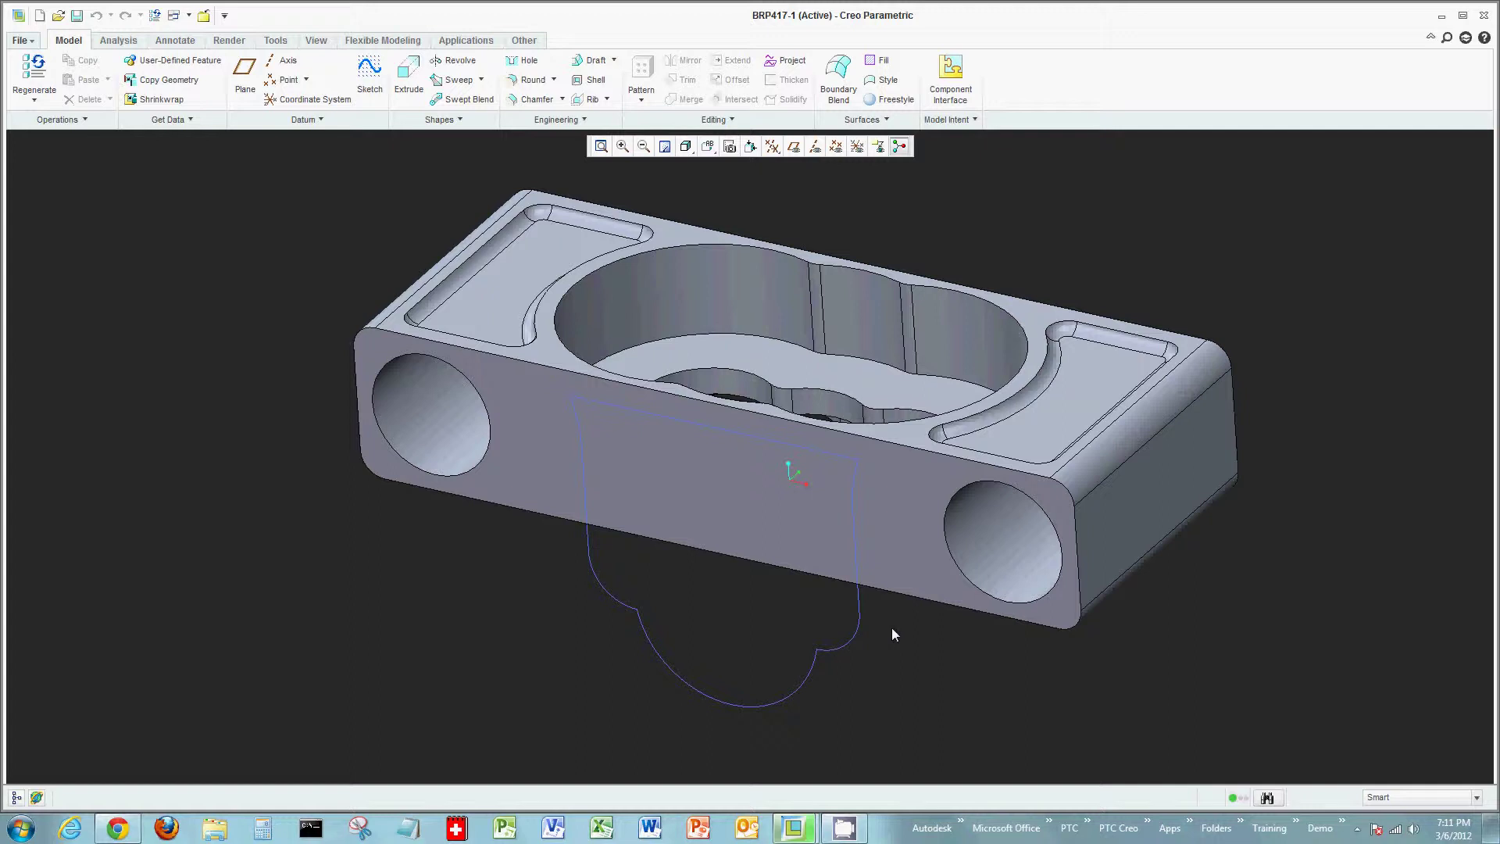
left_click(858, 634)
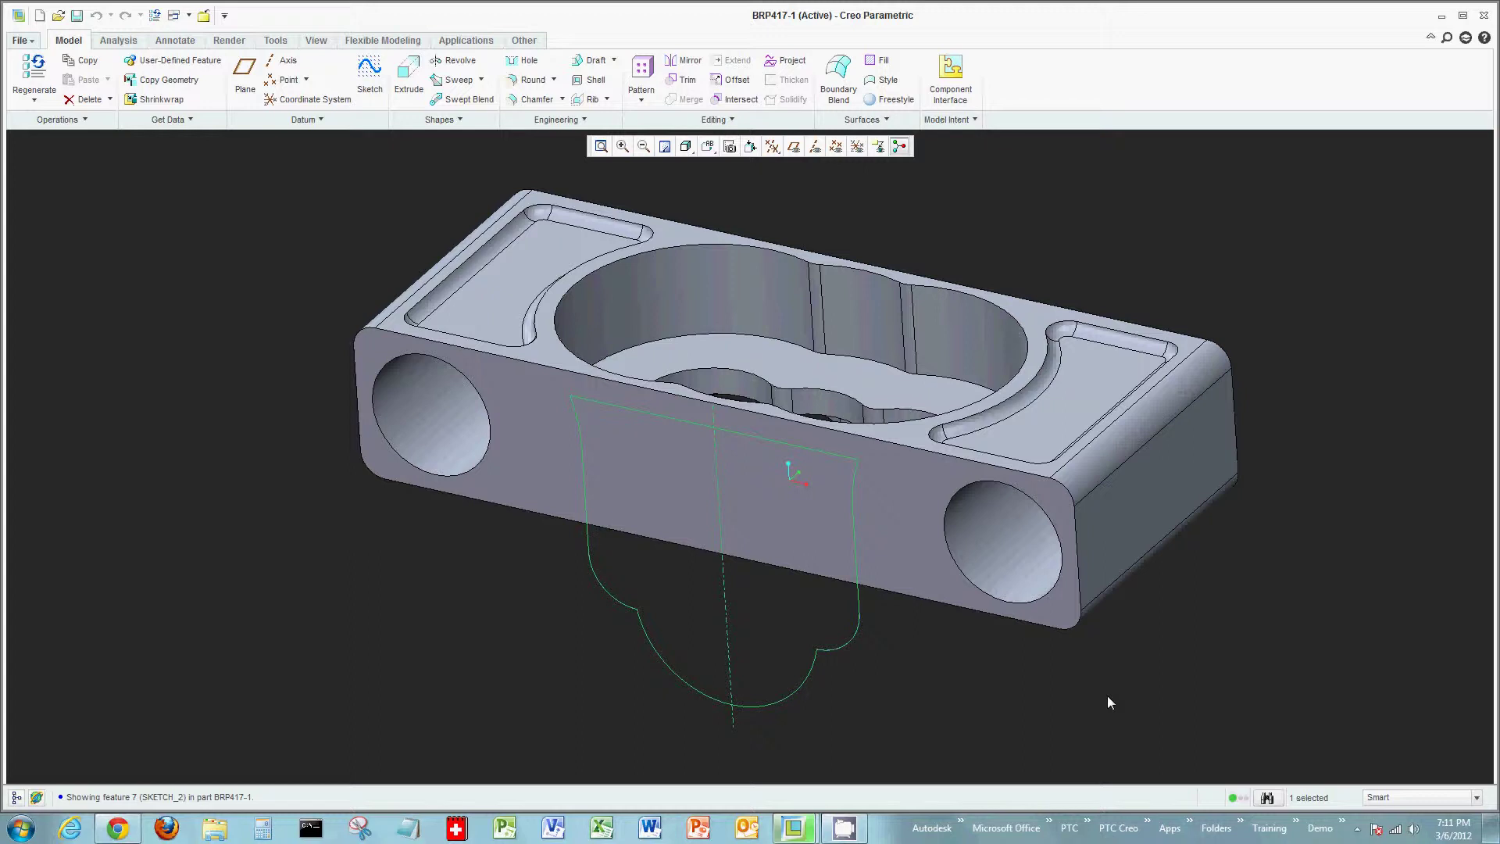
- Start extruding SKETCH_2 and set its depth to 1.00
left_click(407, 70)
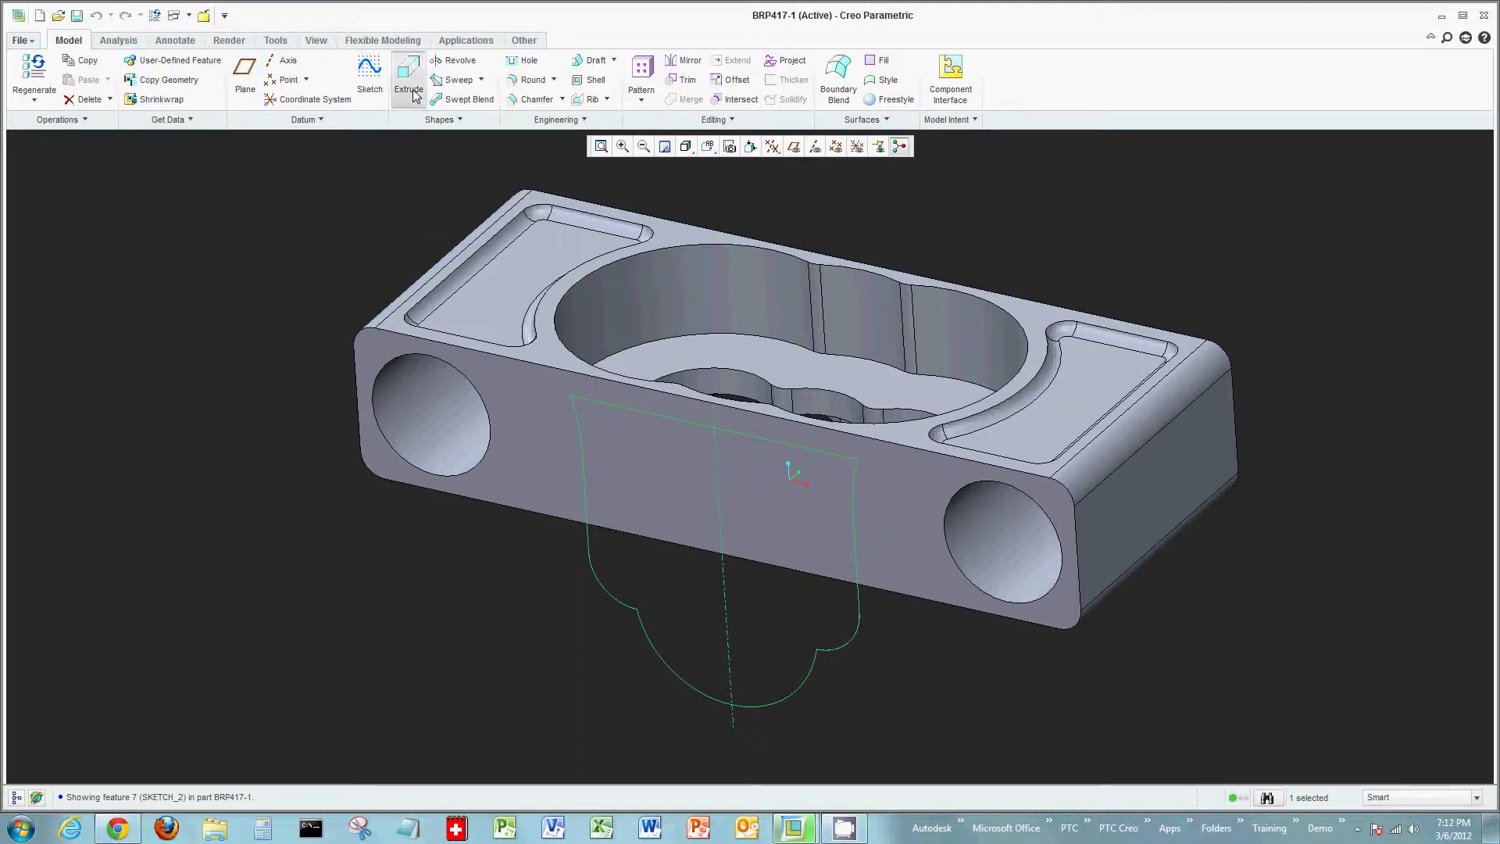
key("ctrl+d")
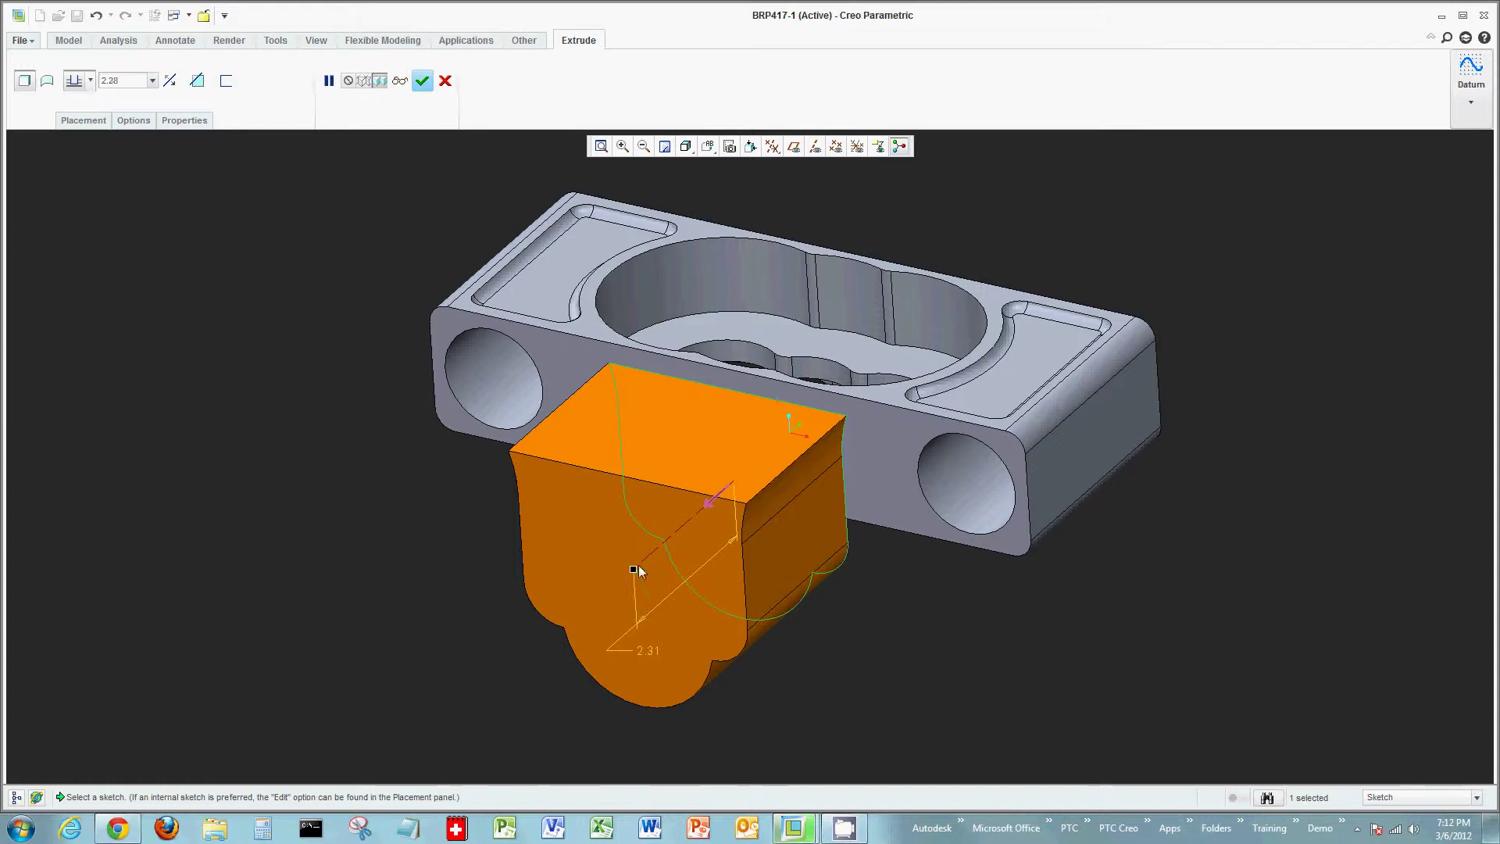
left_click_drag(633, 571, 656, 510)
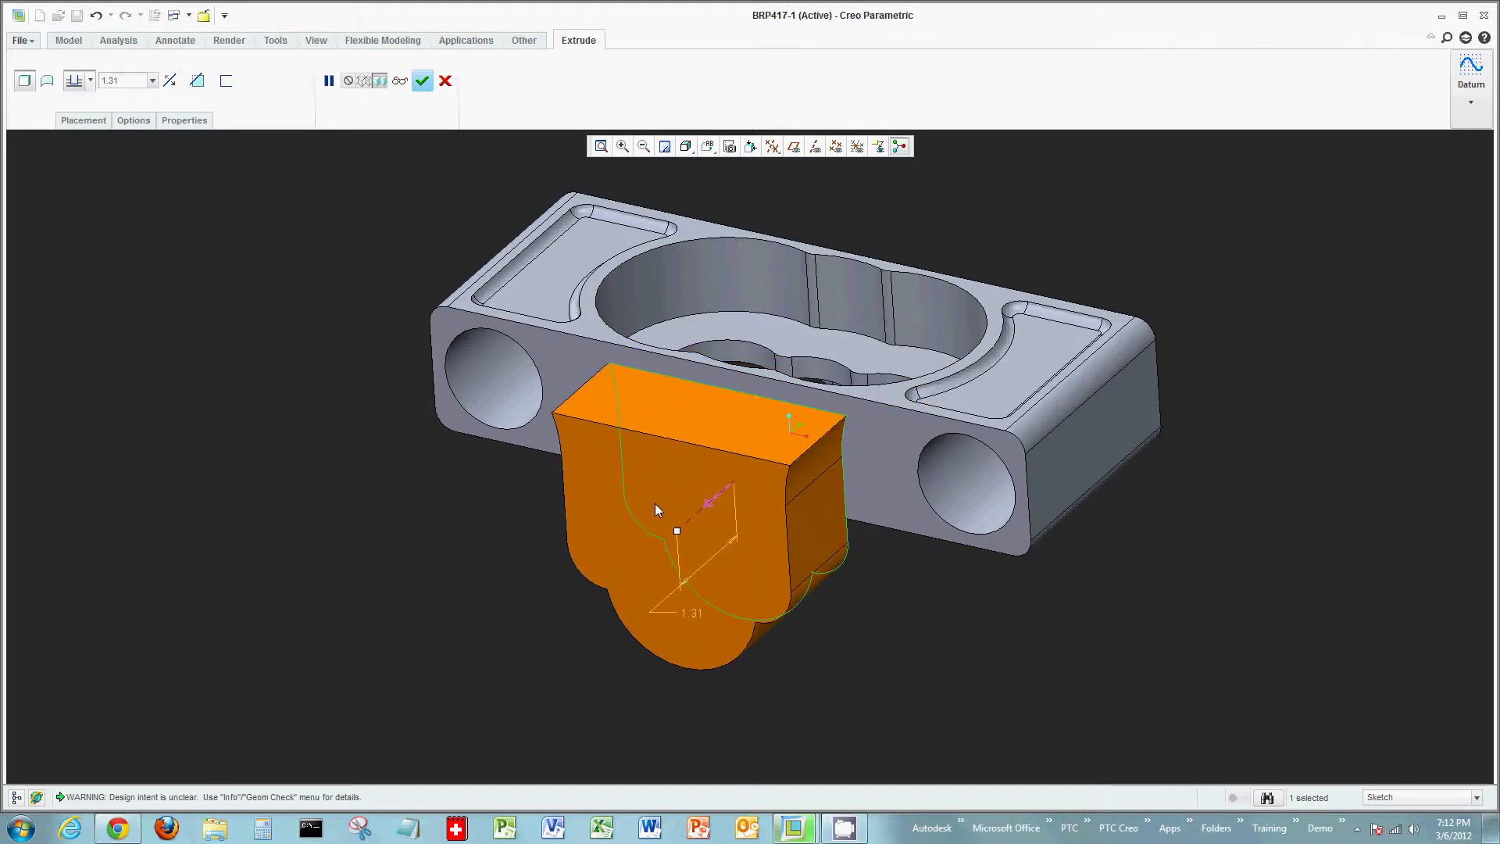
scroll(656, 505, "up", 3)
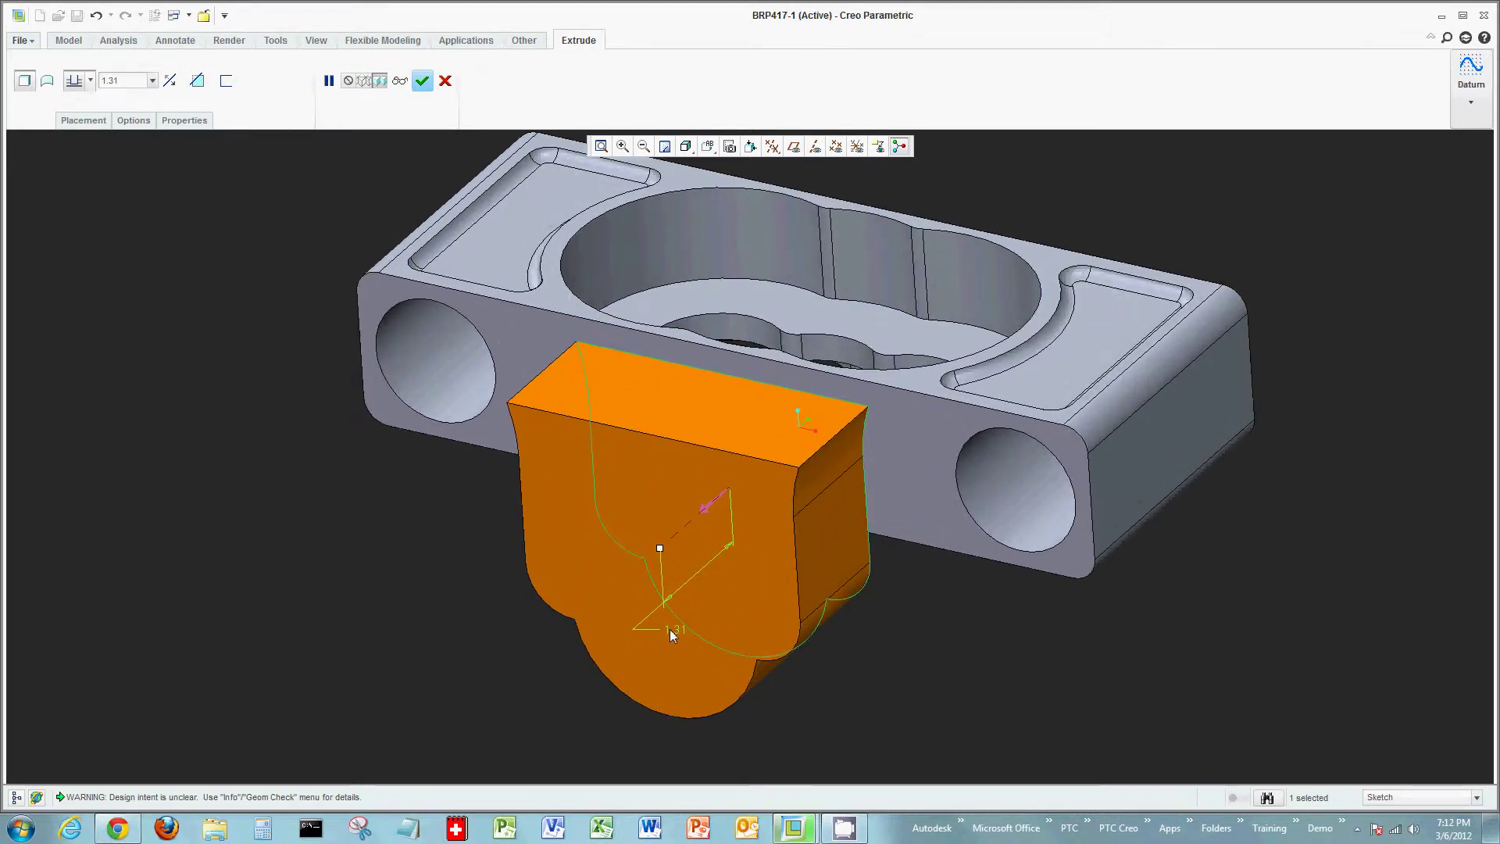
type("1")
key("Return")
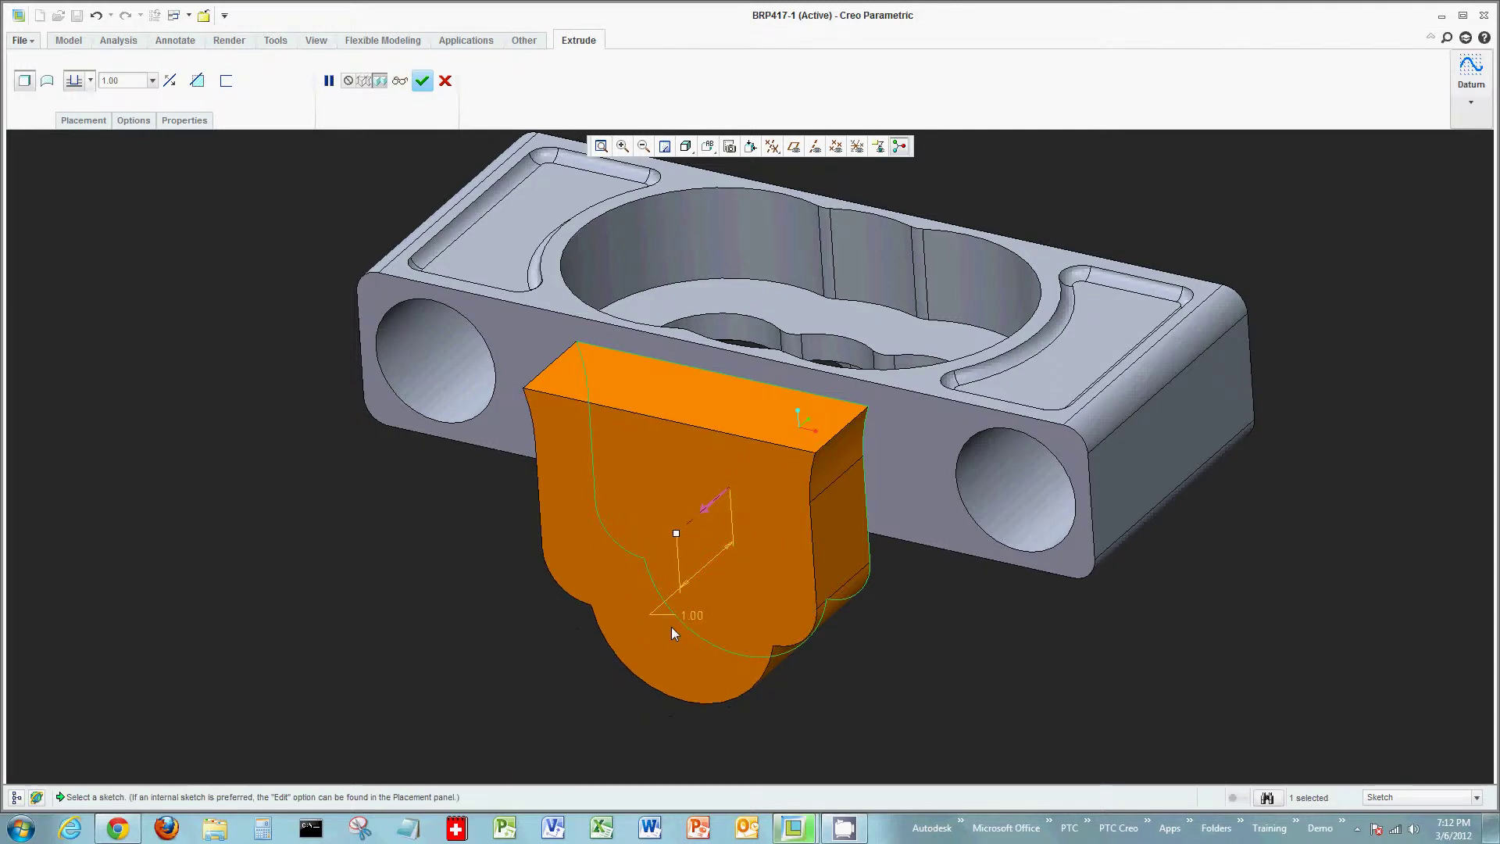
- Try a taper on the extrusion in Options, then remove it
left_click(135, 128)
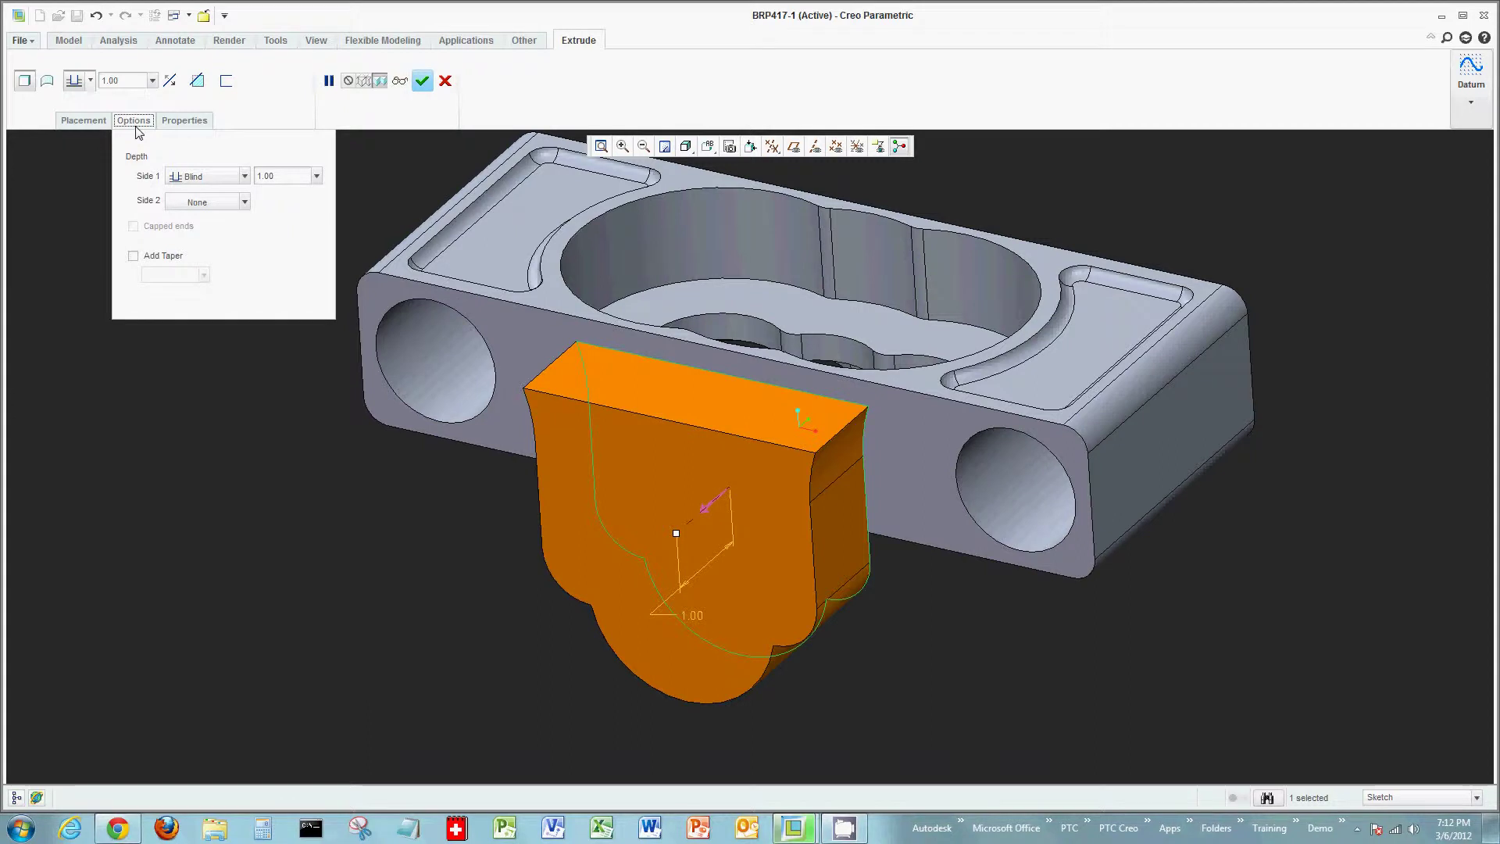
left_click(135, 256)
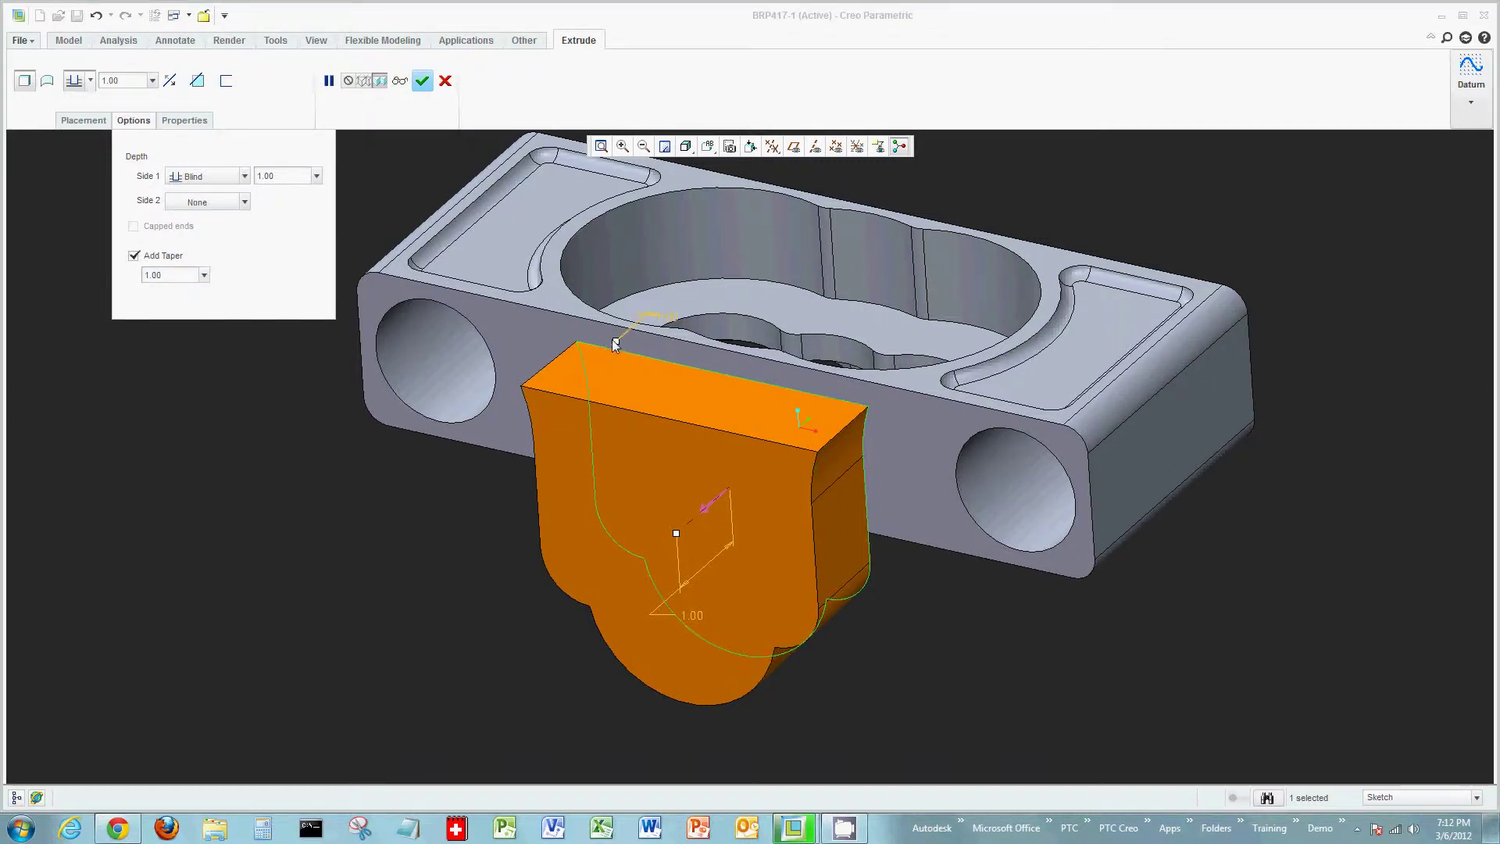
mouse_move(617, 341)
left_mouse_down()
mouse_move(621, 354)
mouse_move(612, 342)
left_mouse_up()
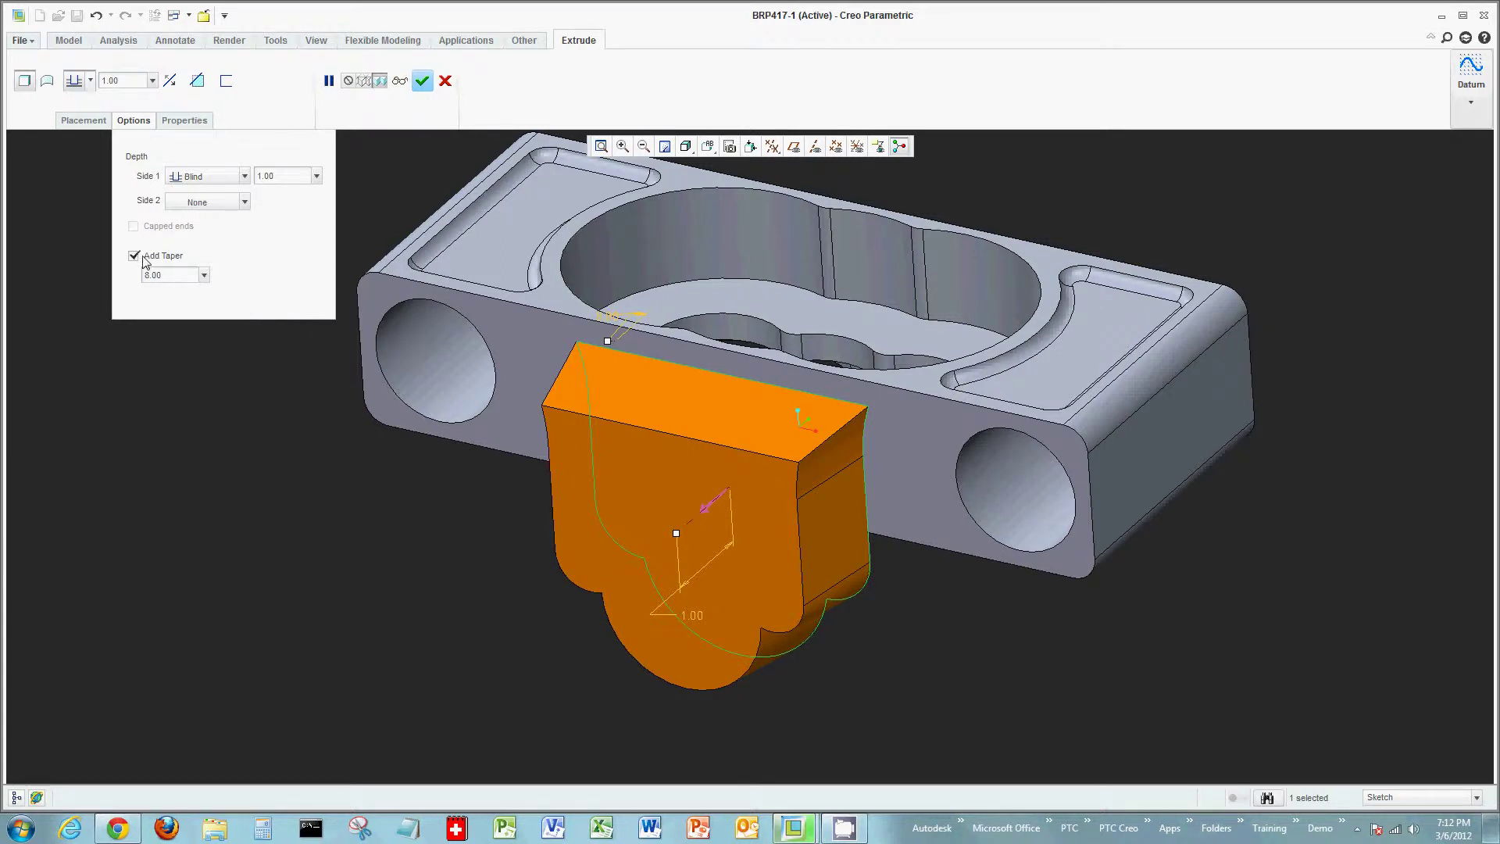
left_click(231, 206)
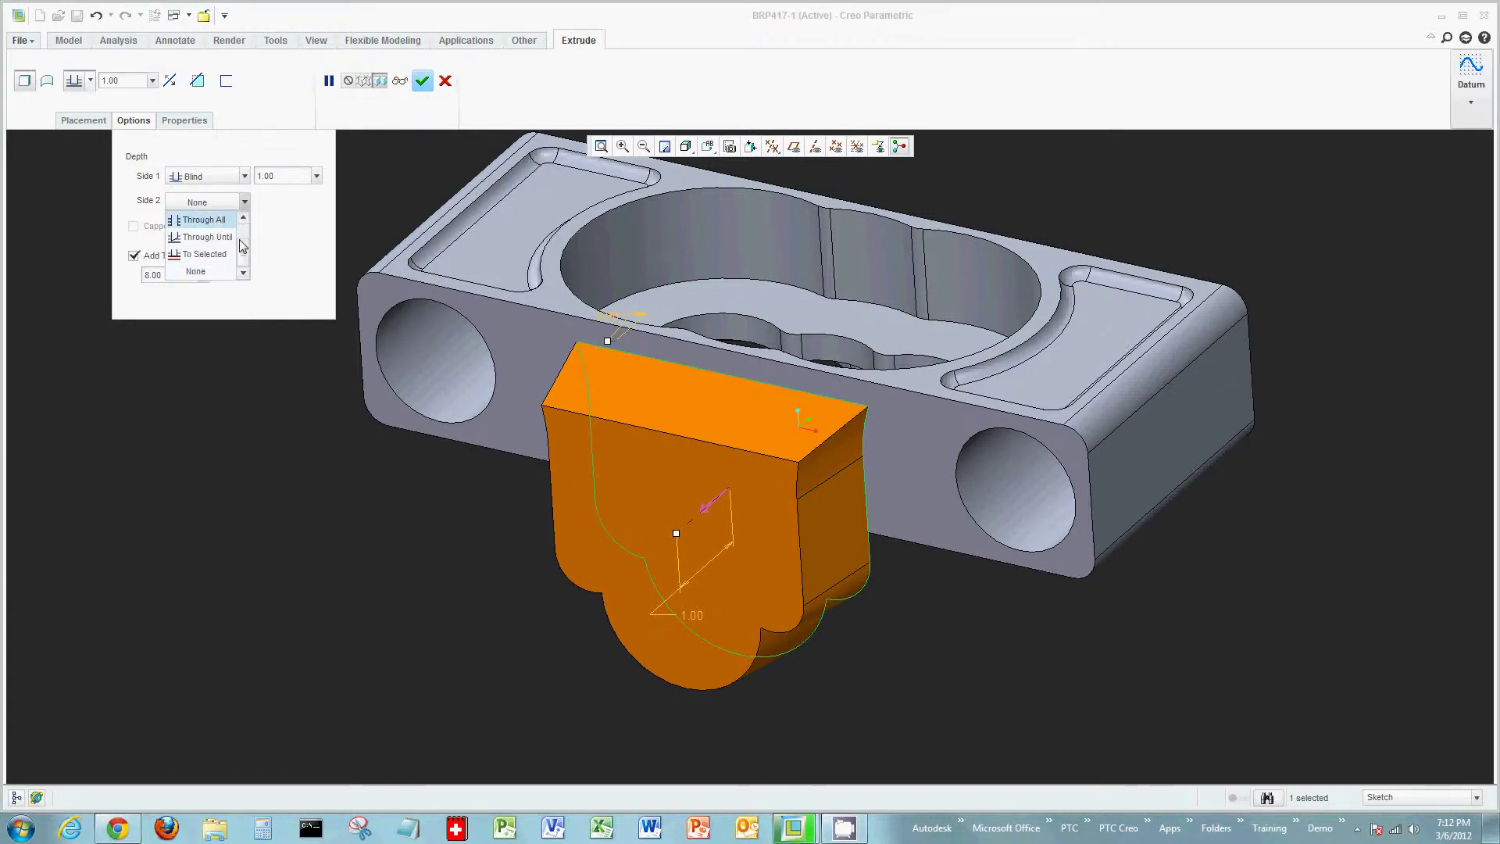
left_click(148, 257)
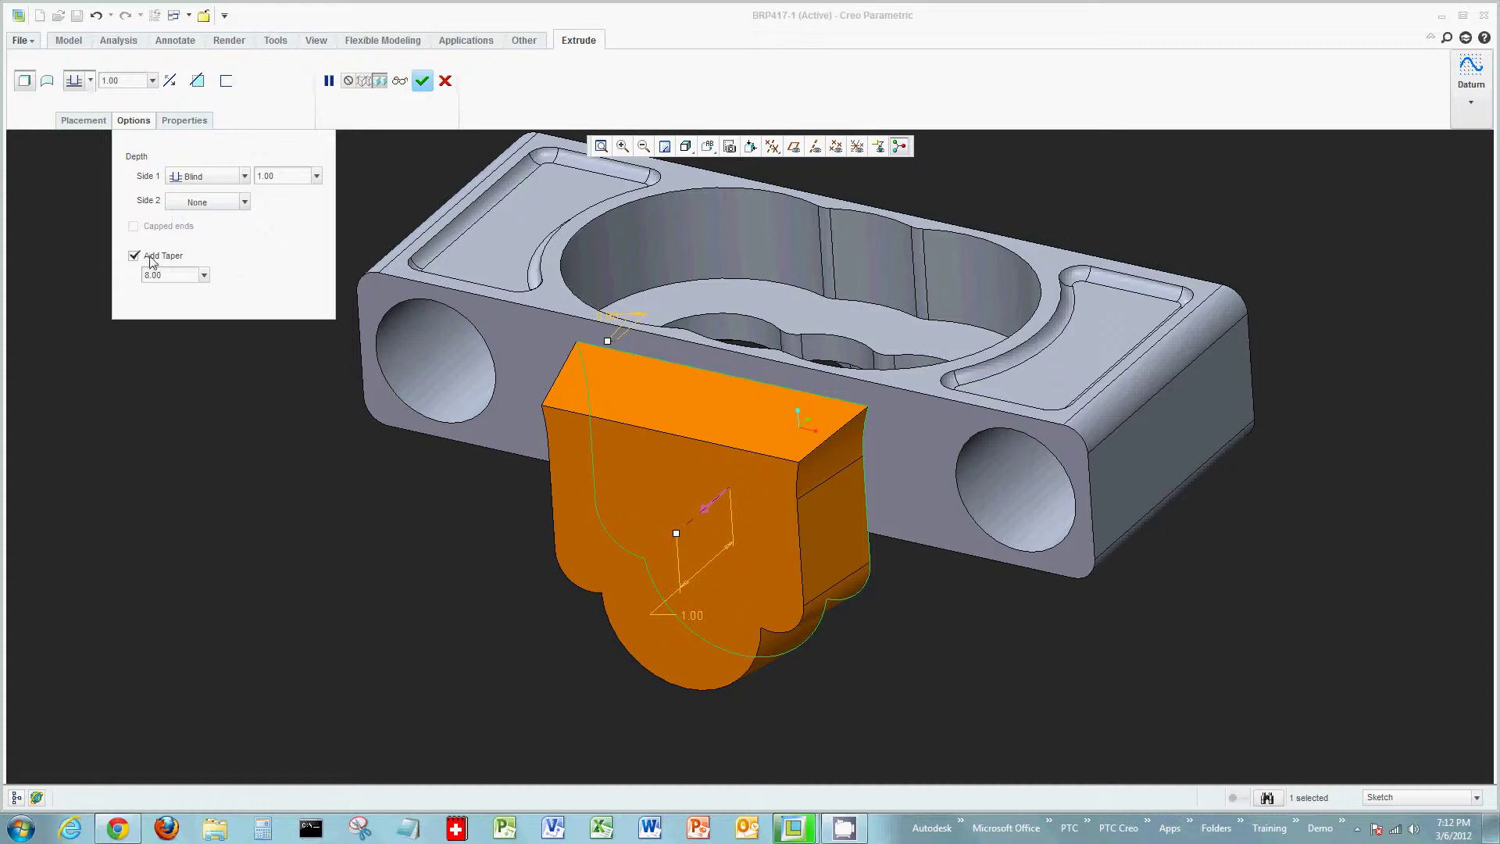
left_click(148, 258)
- Try a Blind second-side depth, set Side 2 back to None, and finish EXTRUDE_1
left_click(199, 205)
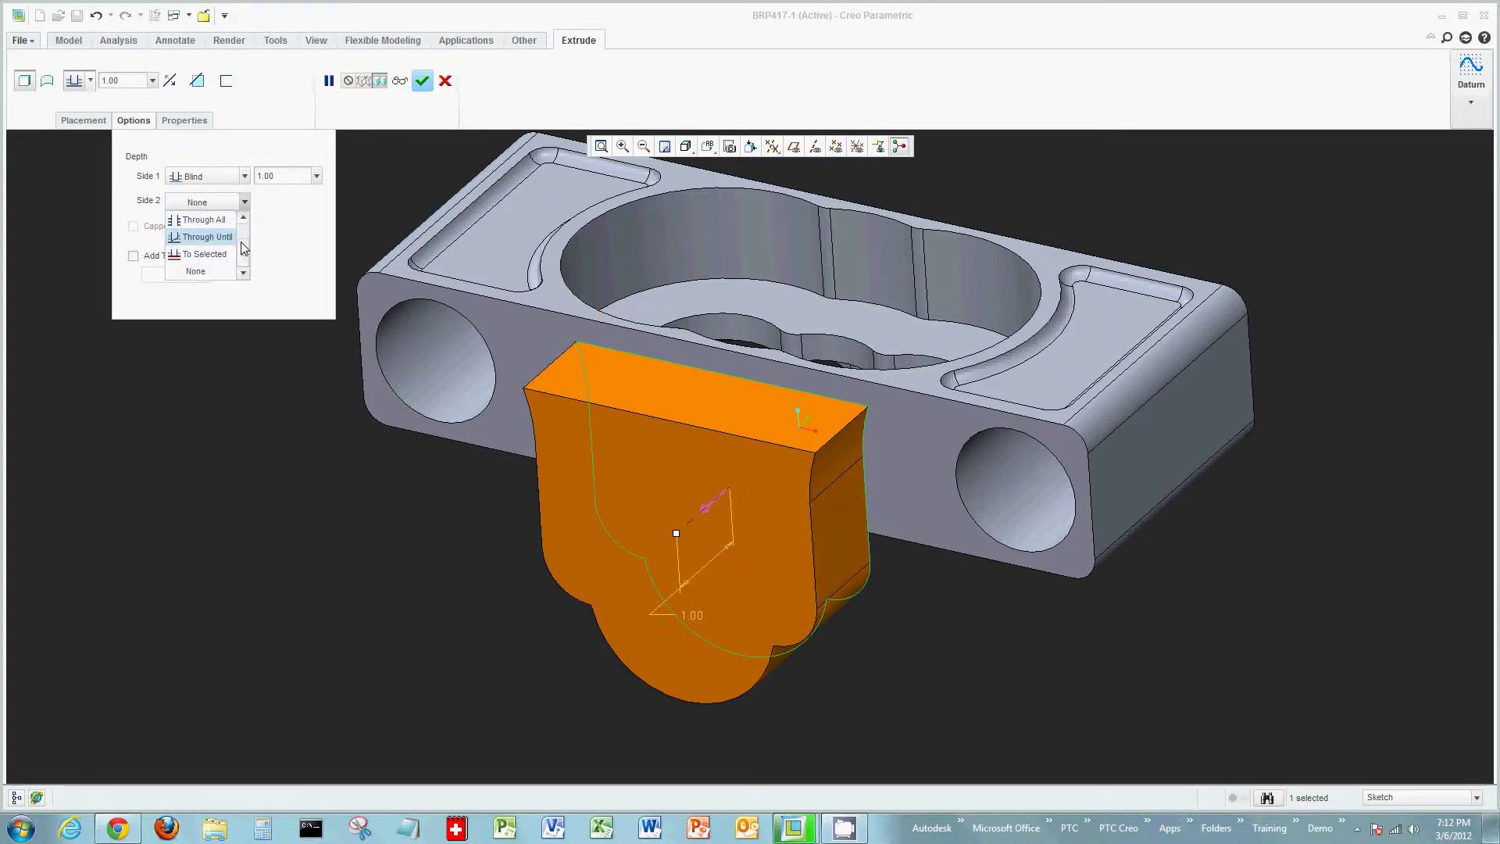
left_click(197, 220)
left_click_drag(730, 485, 843, 387)
left_click(227, 203)
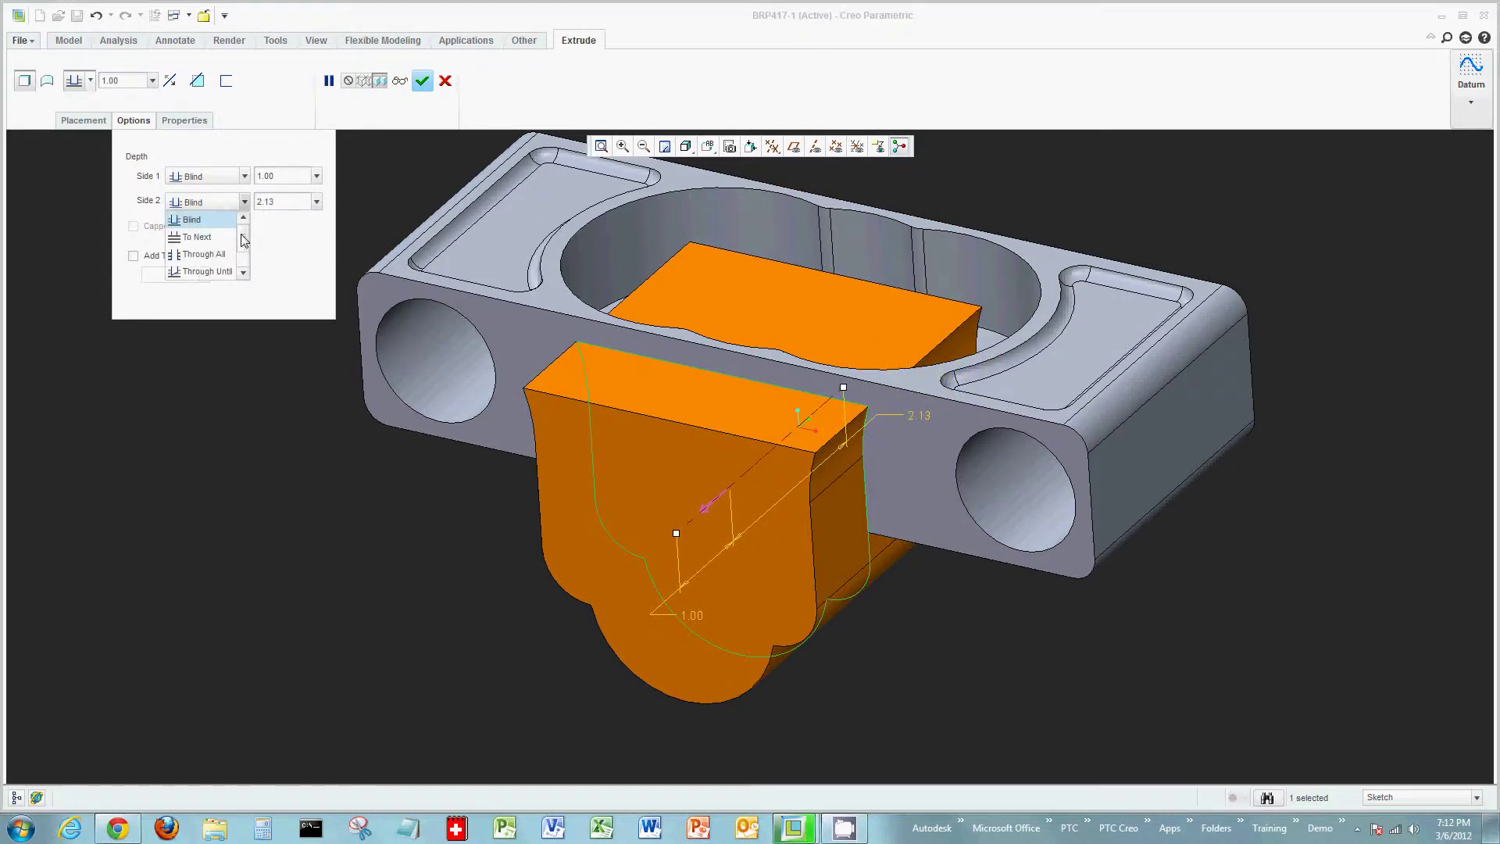
scroll(242, 238, "down", 2)
left_click(219, 272)
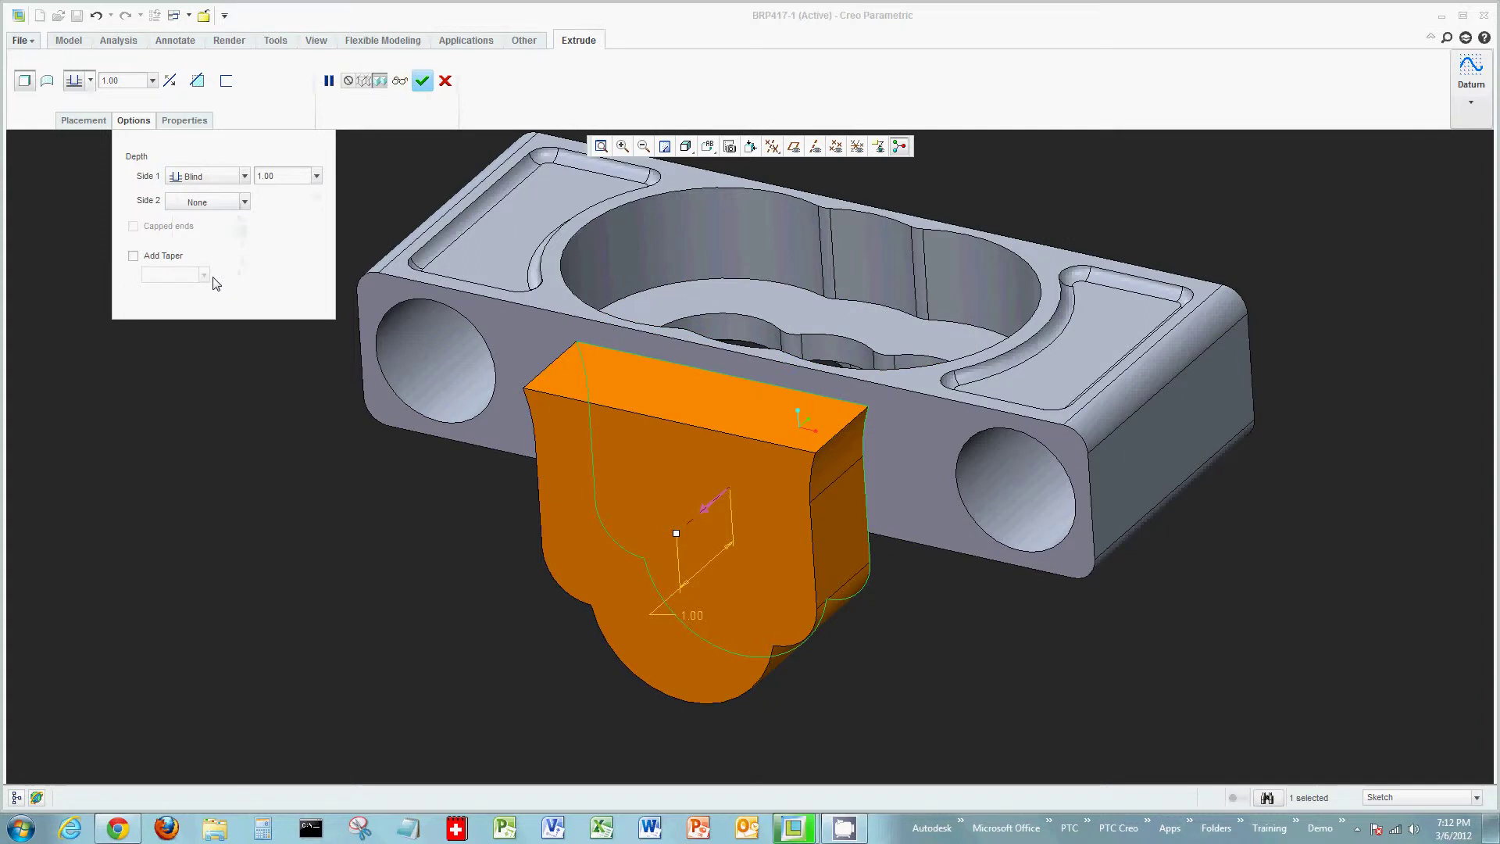
middle_click(304, 431)
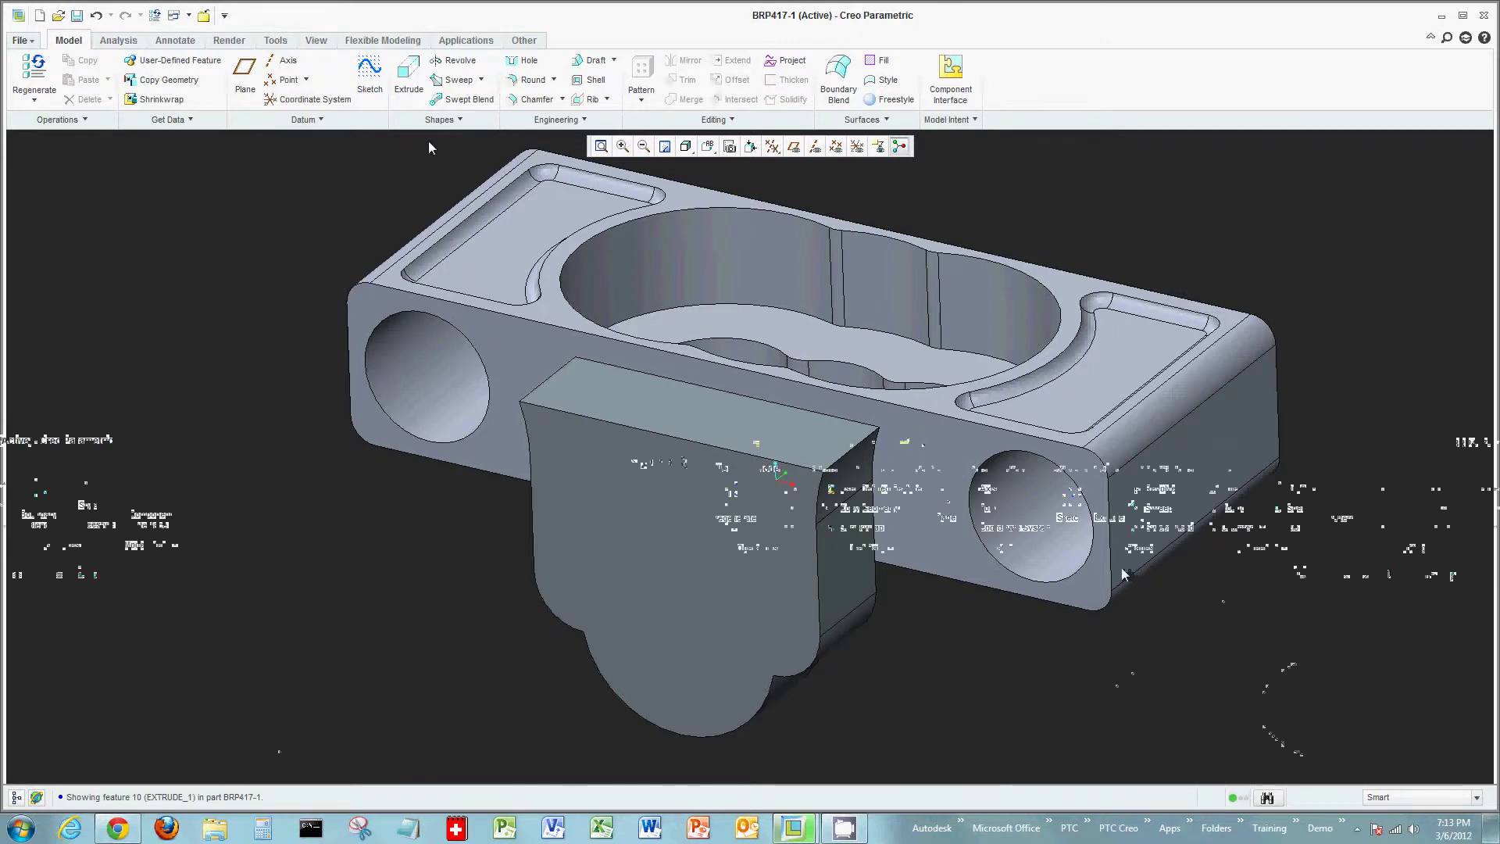
left_click(413, 85)
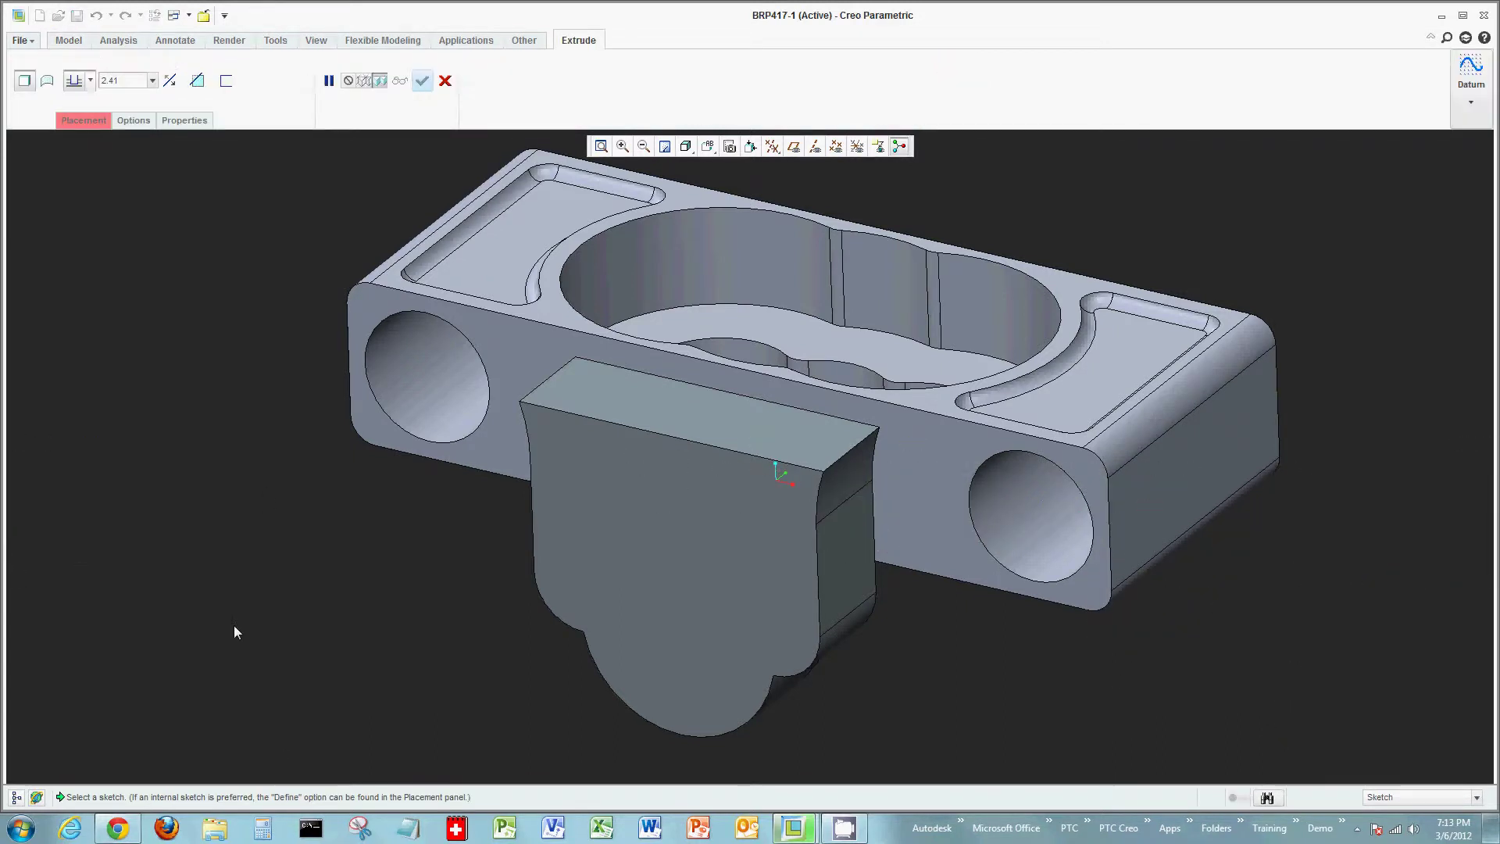
right_click(259, 536)
left_click(242, 550)
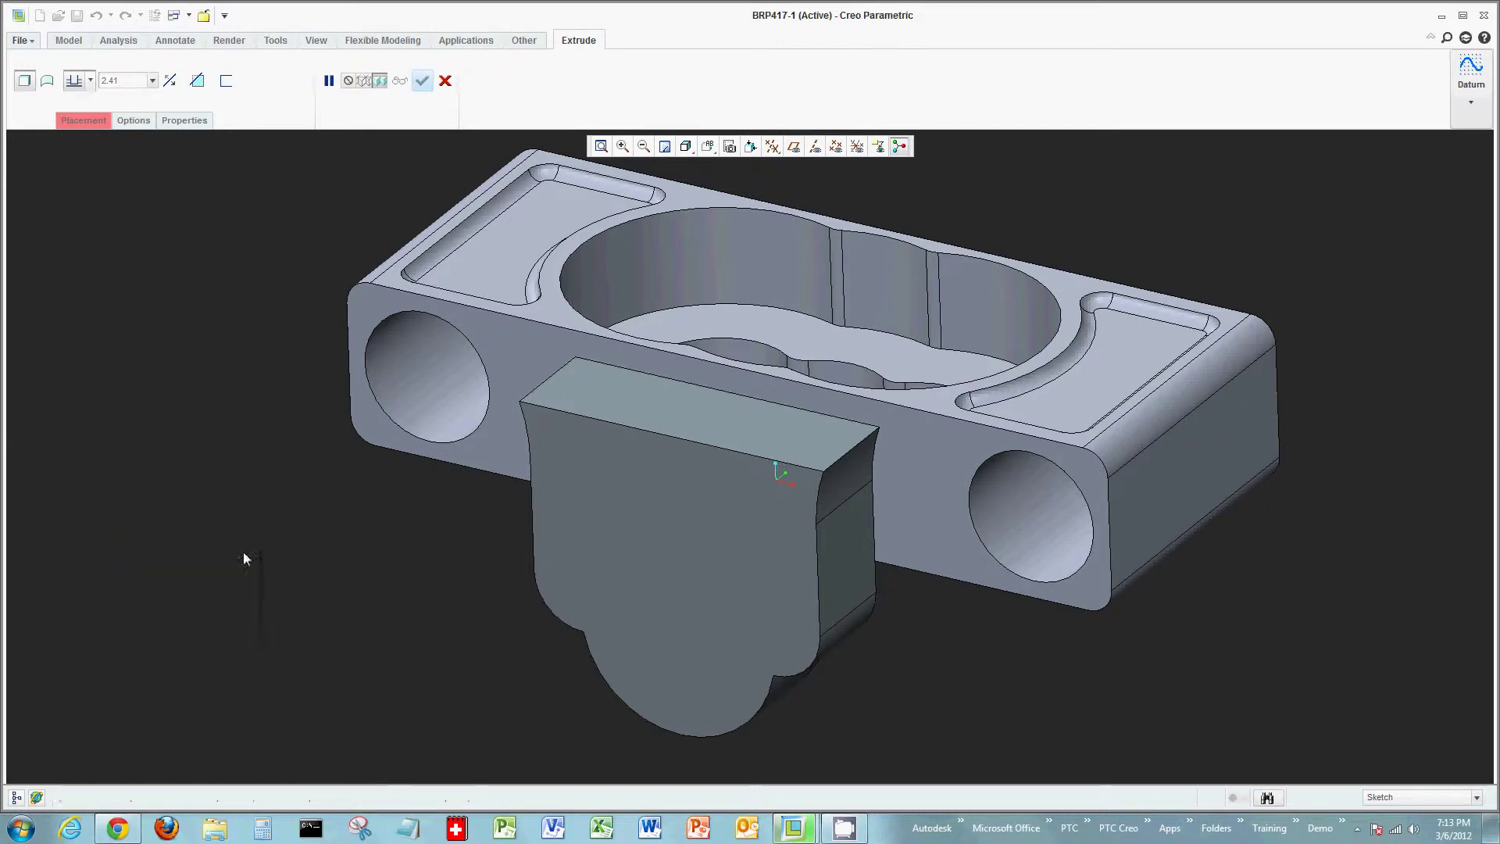
left_click(630, 547)
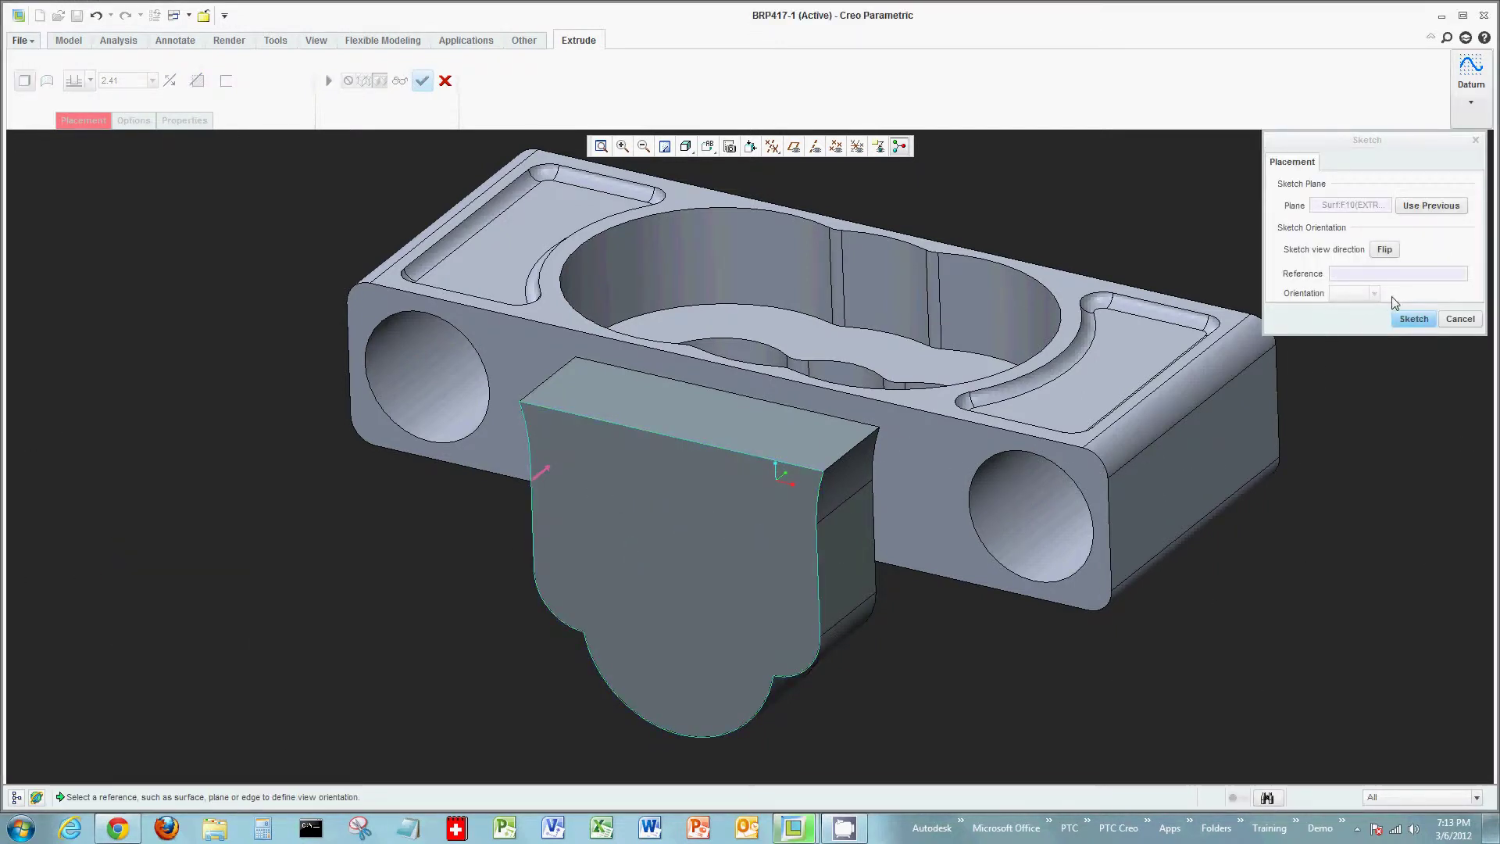
left_click(1422, 317)
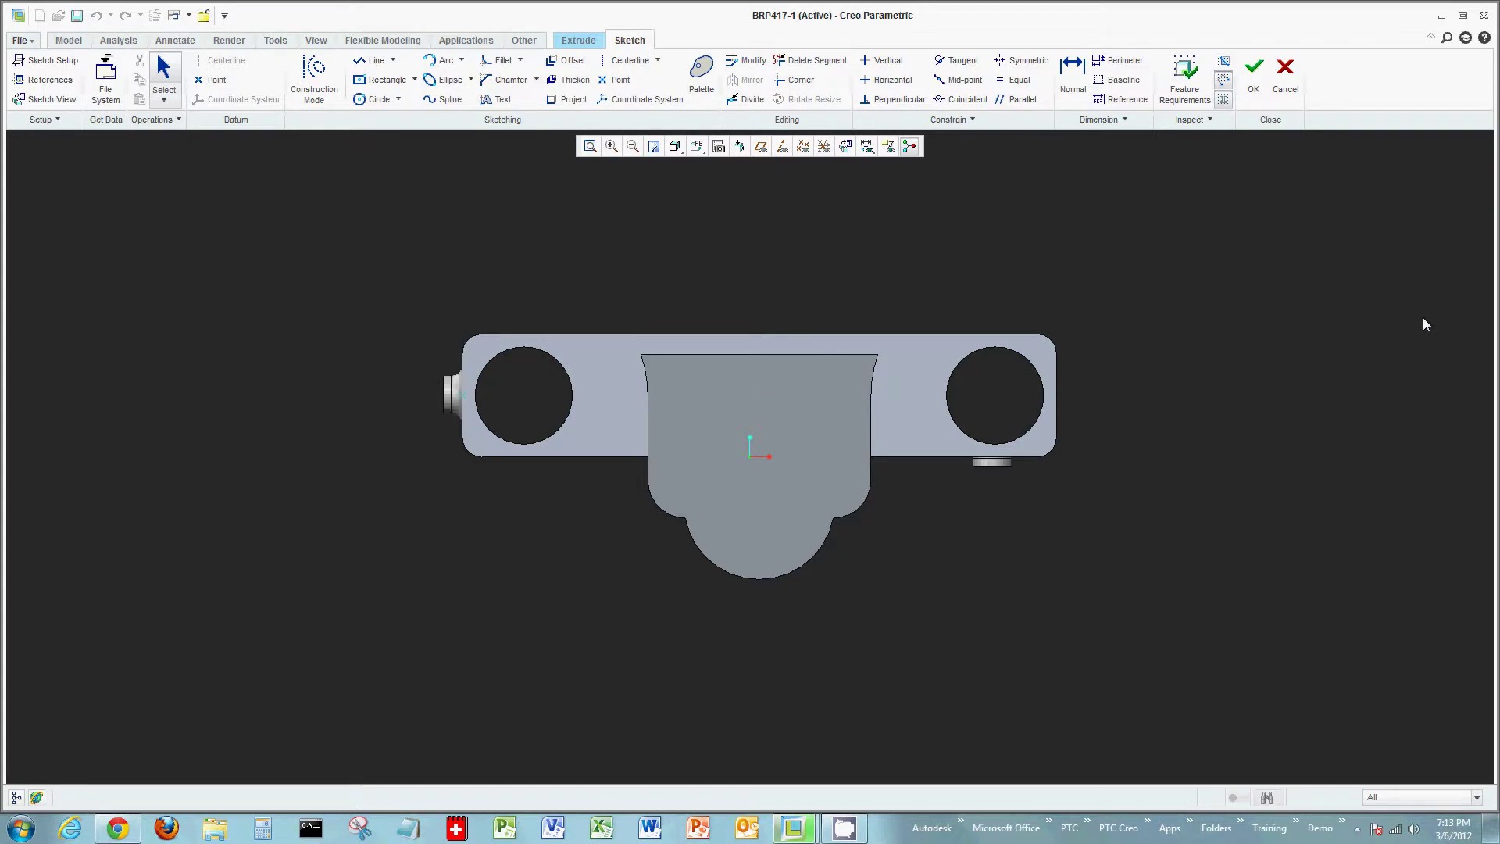
left_click(1285, 78)
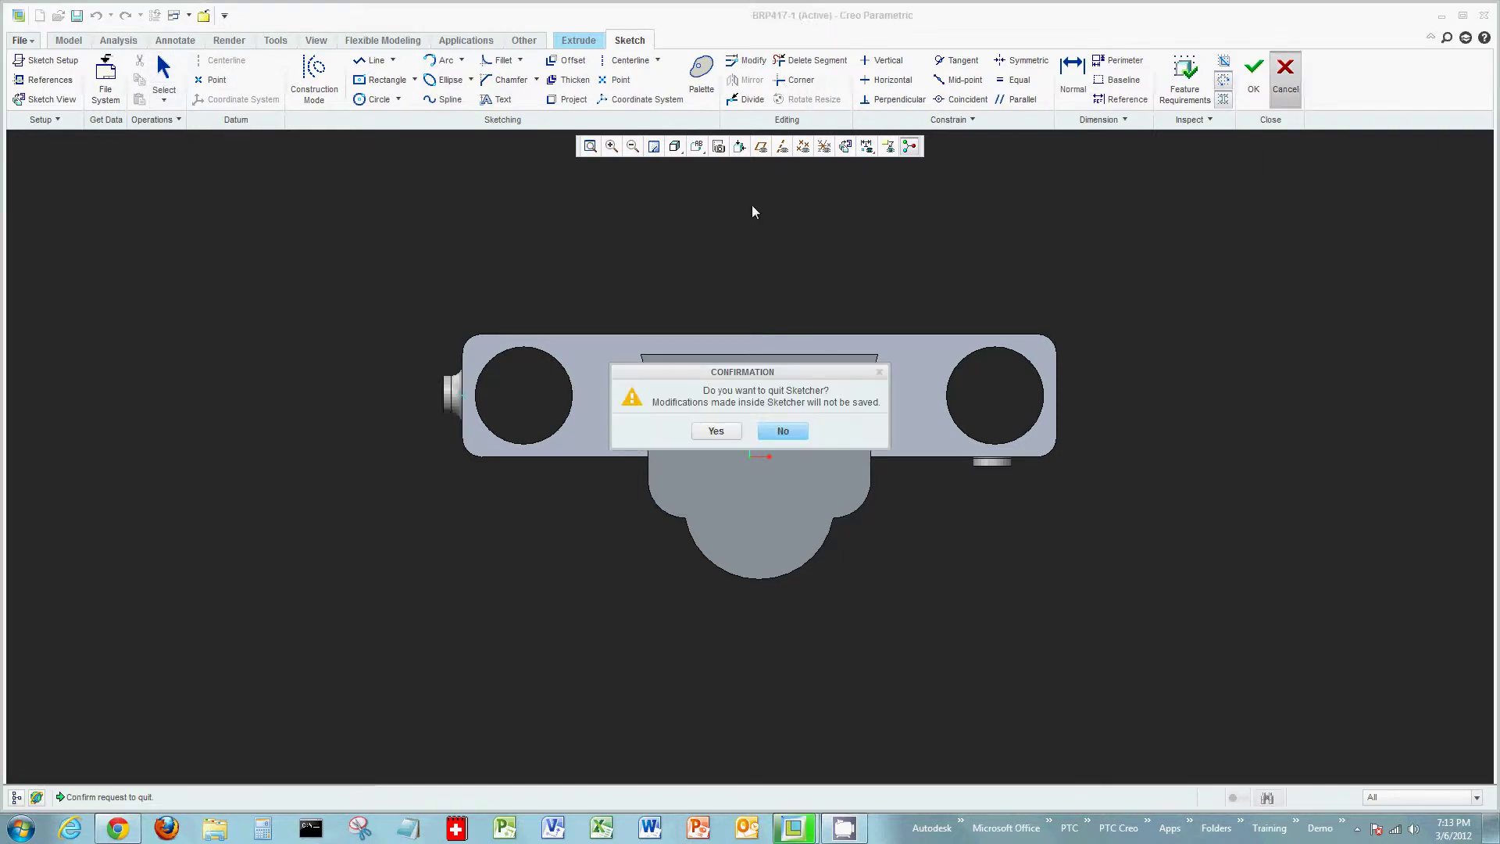
left_click(716, 432)
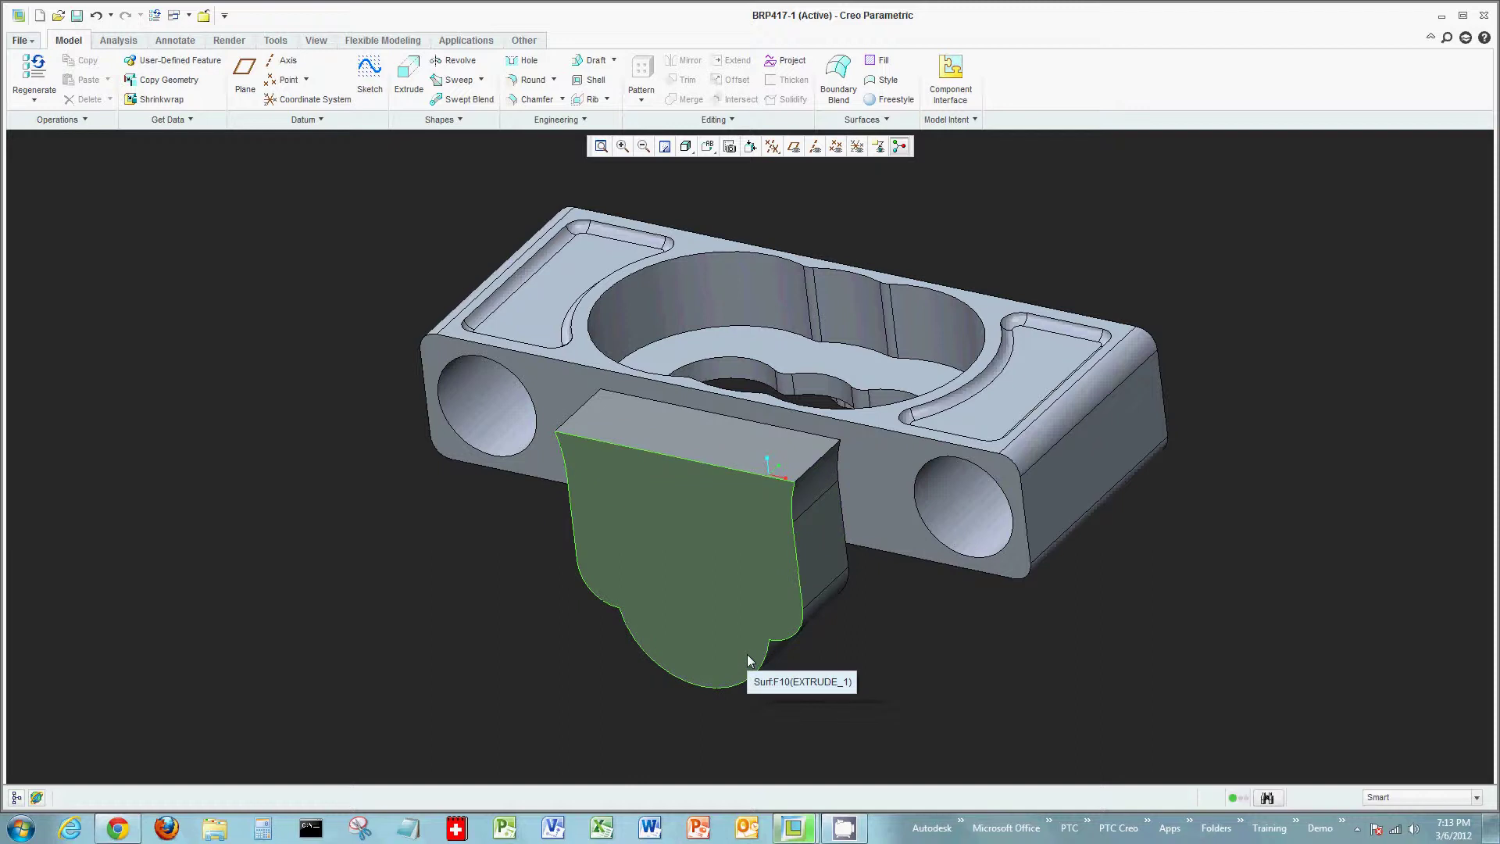
- Select the extruded block's front face and start an extrusion sketched on it
left_click(731, 559)
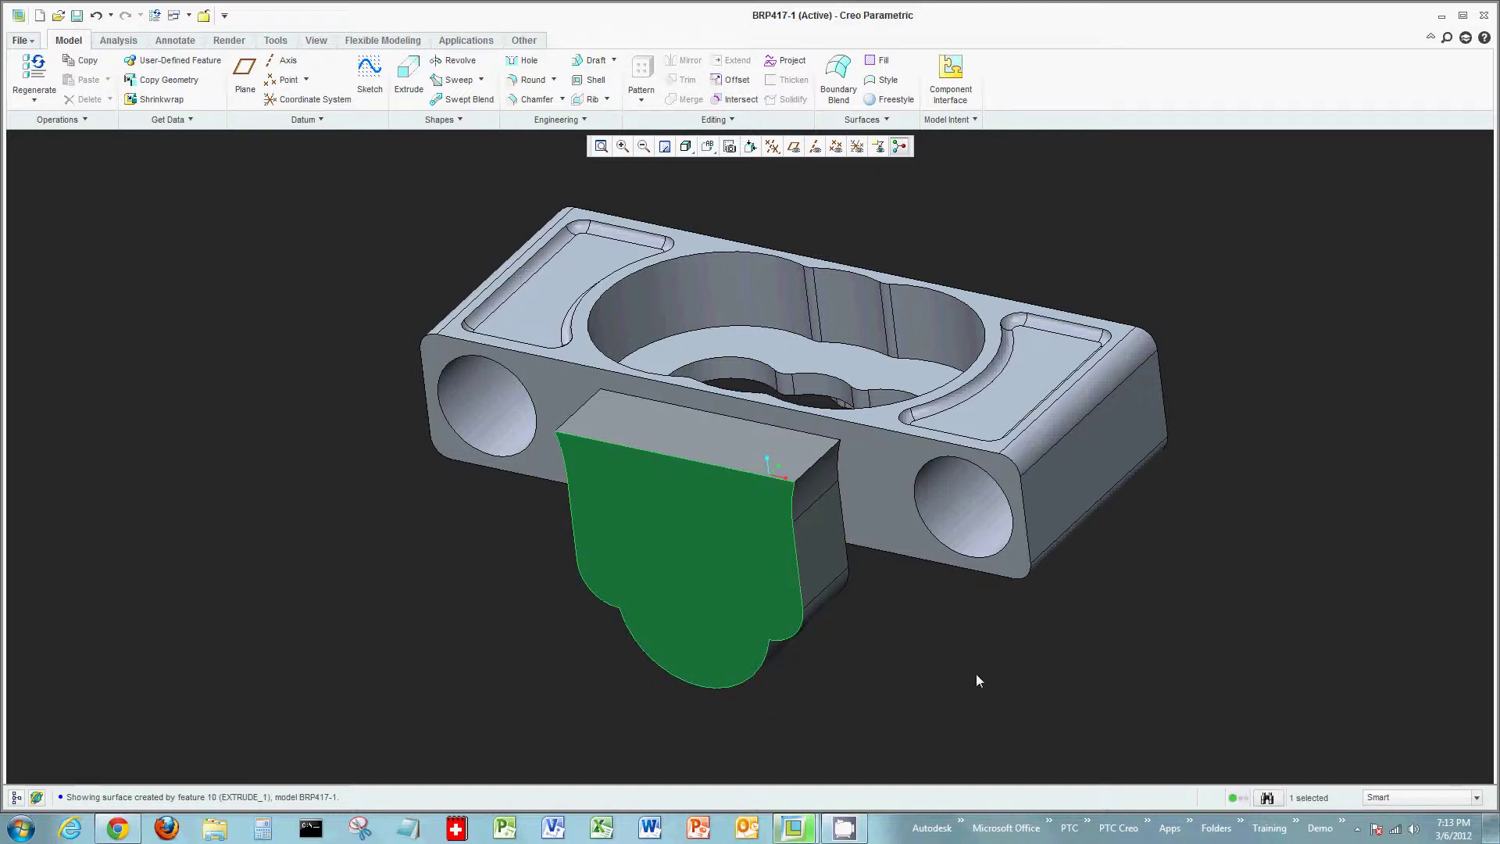
left_click(419, 91)
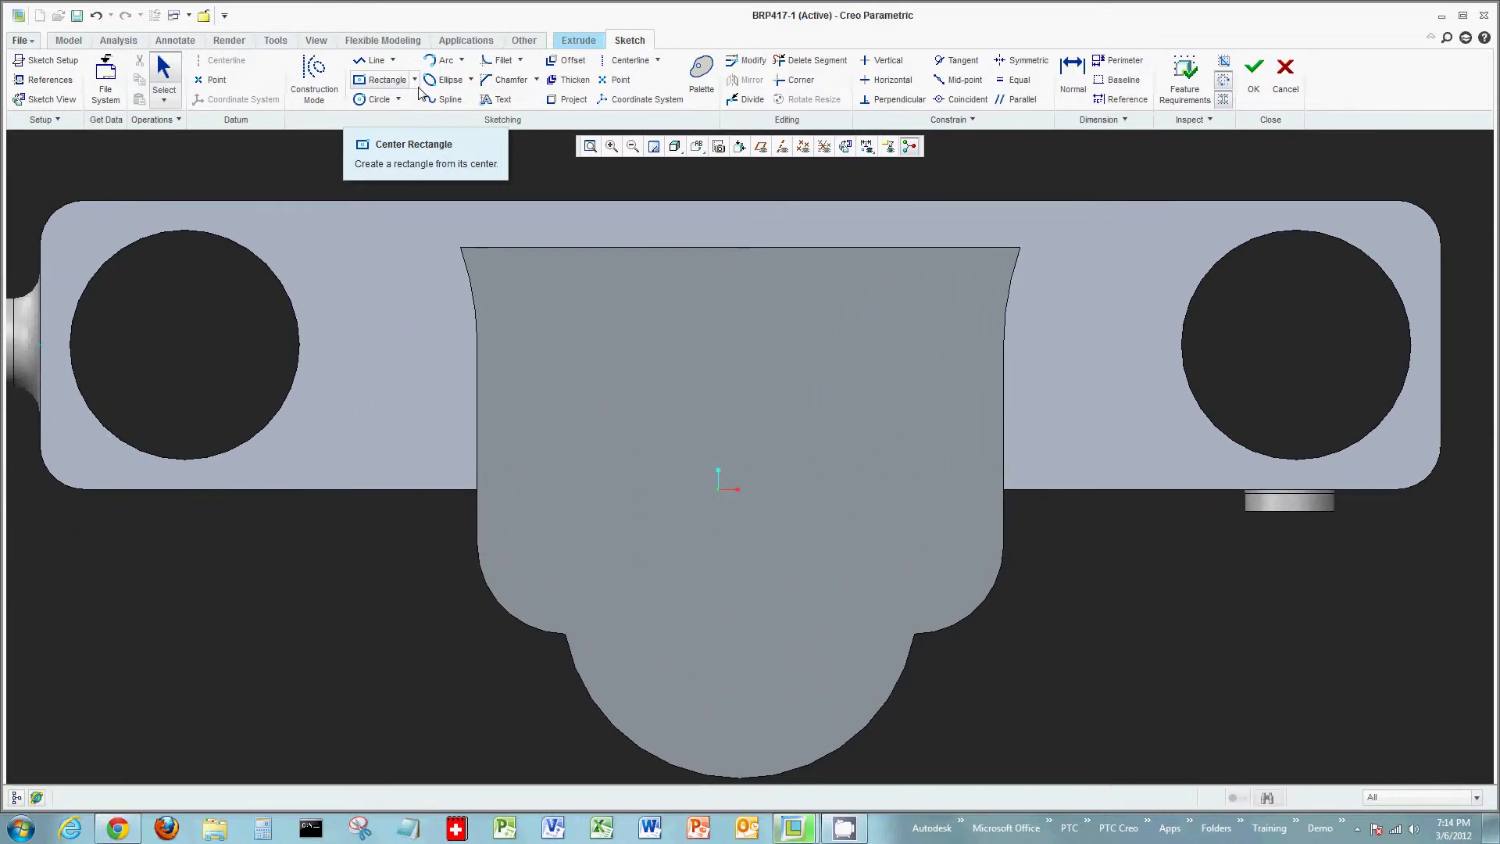
- Add the block's right, left and top edges and the bracket's bottom edge as sketch references
right_click(1058, 554)
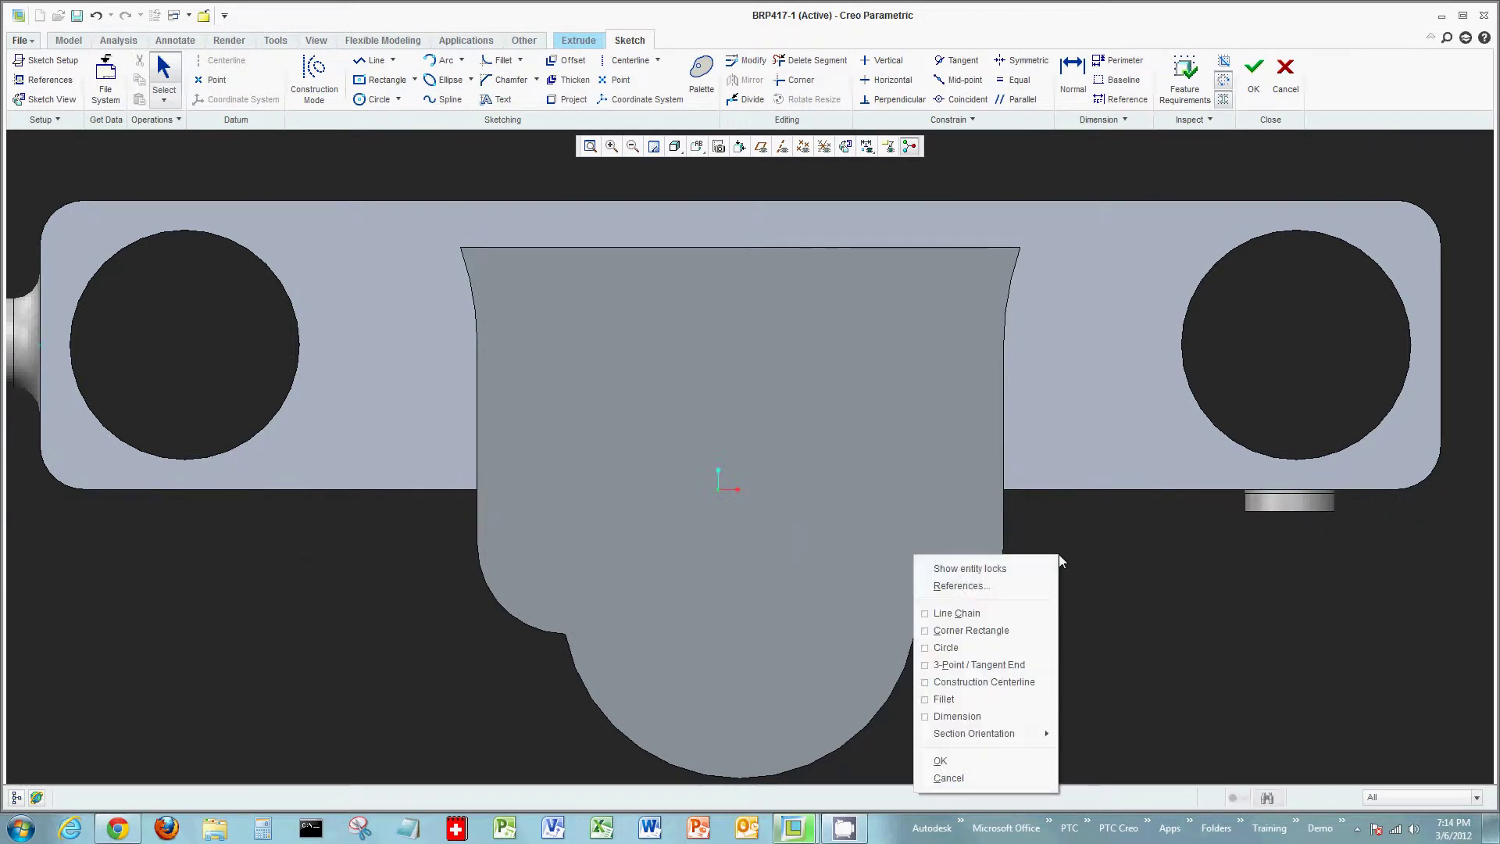
left_click(1031, 585)
left_click(1002, 384)
left_click(478, 397)
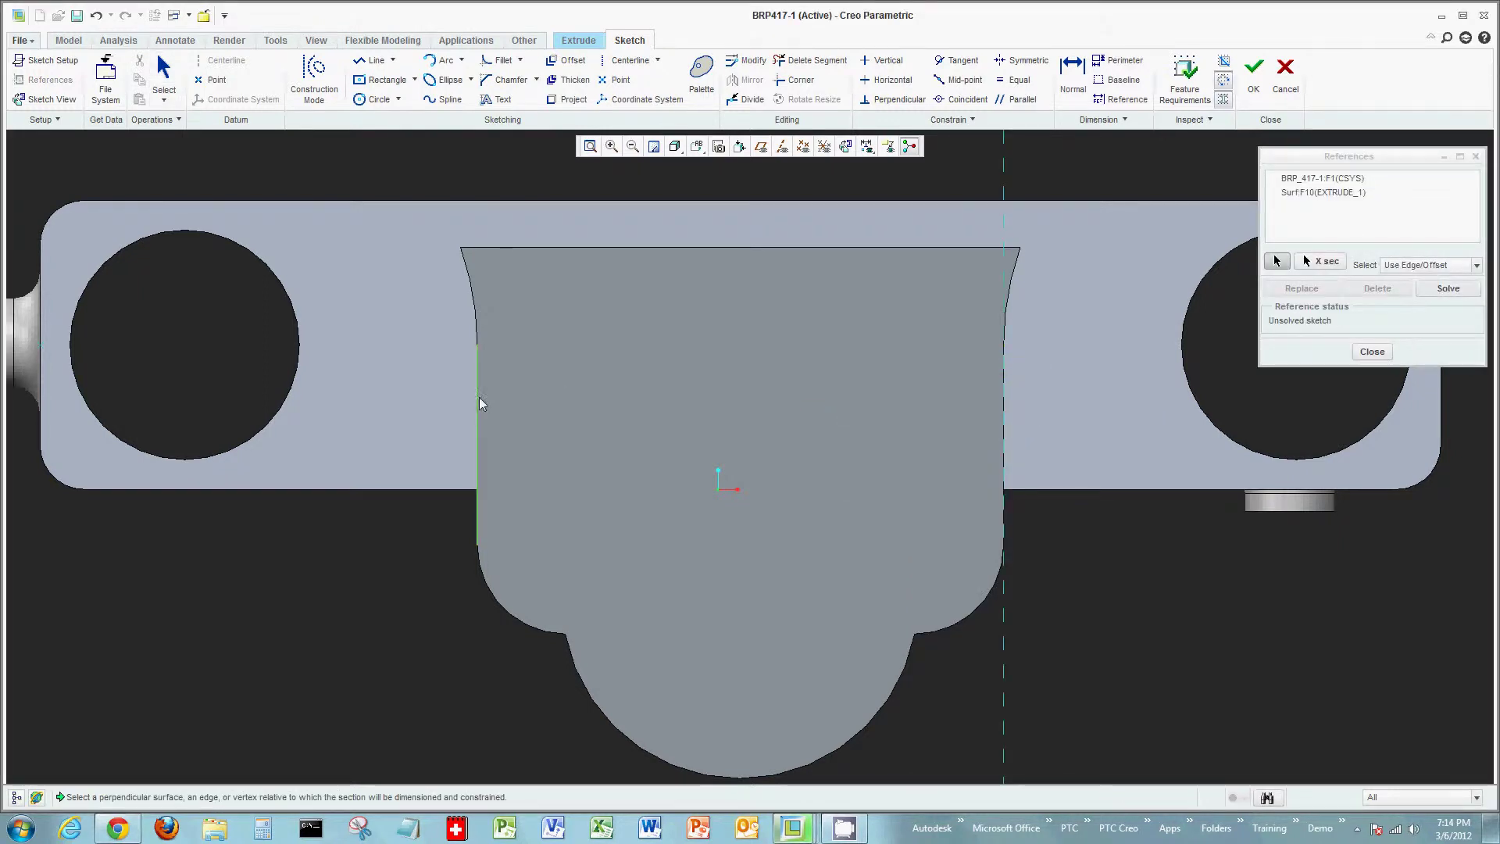
left_click(714, 247)
left_click(1084, 489)
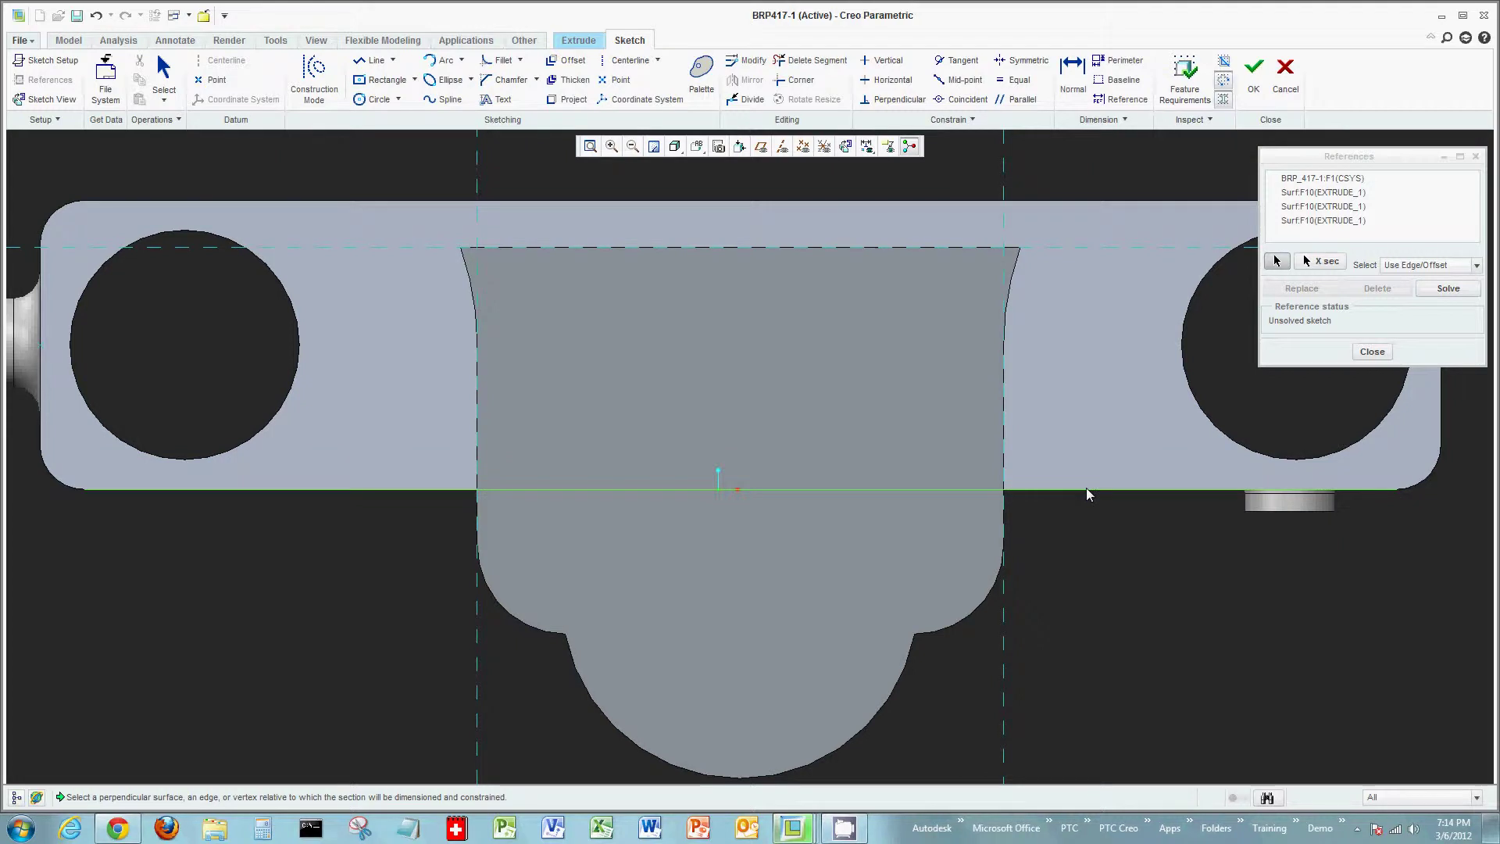
left_click(1373, 352)
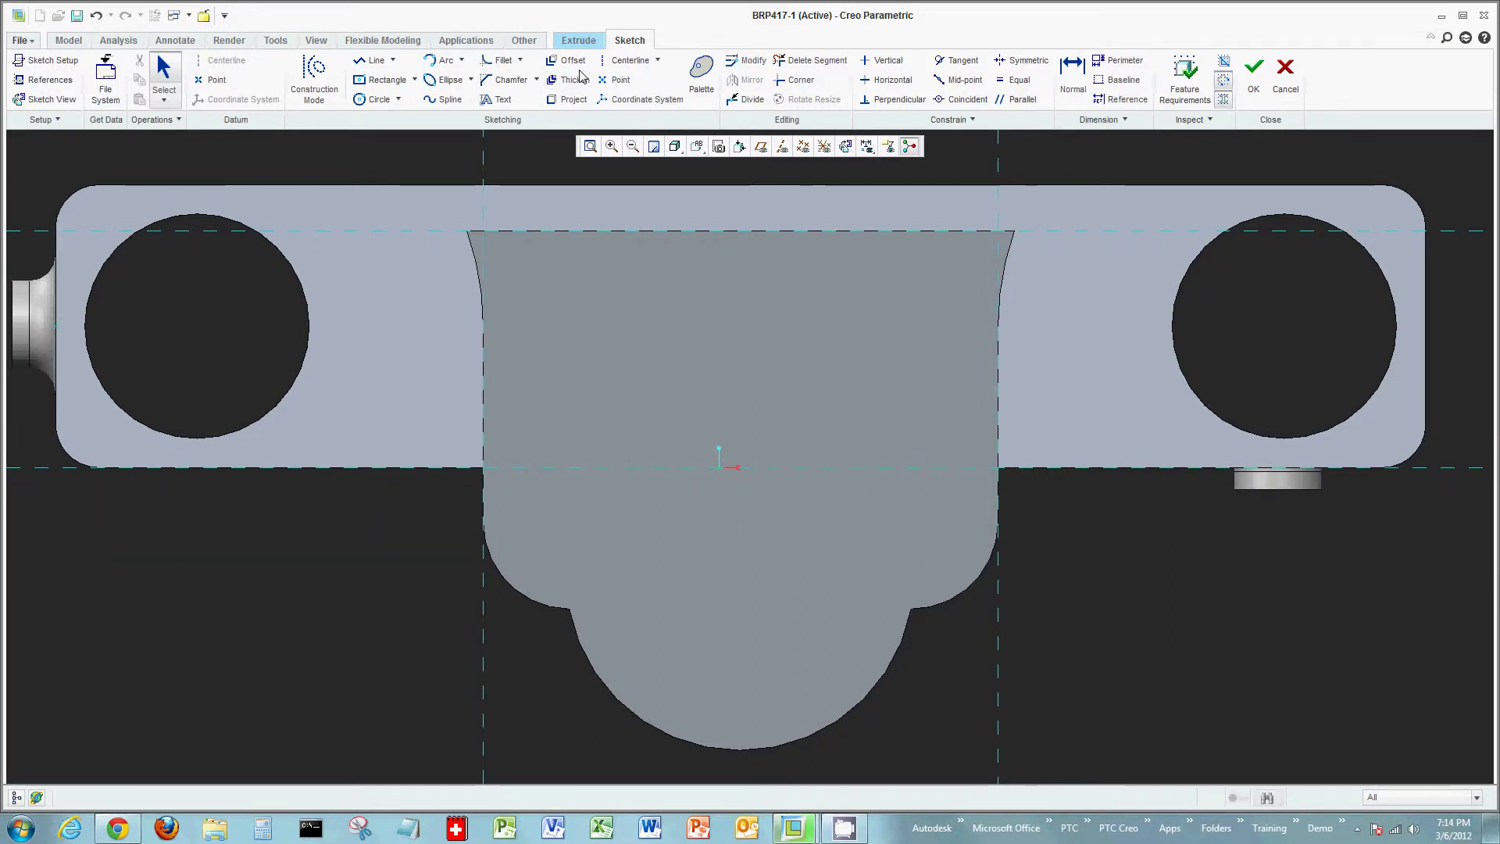
- Offset the block's outline loop by -10 to form a closed profile
left_click(574, 61)
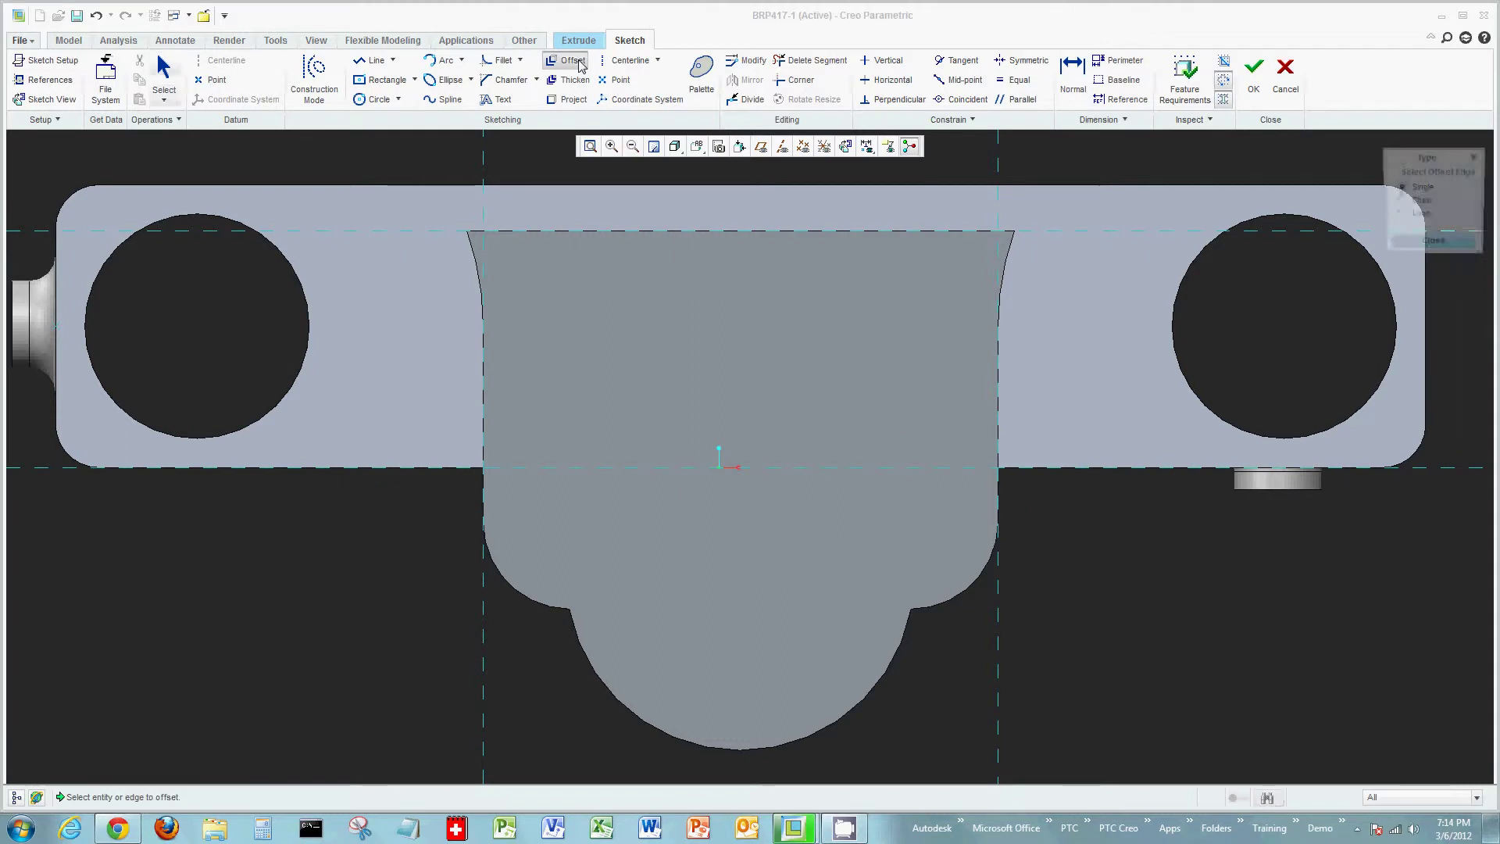
left_click(818, 328)
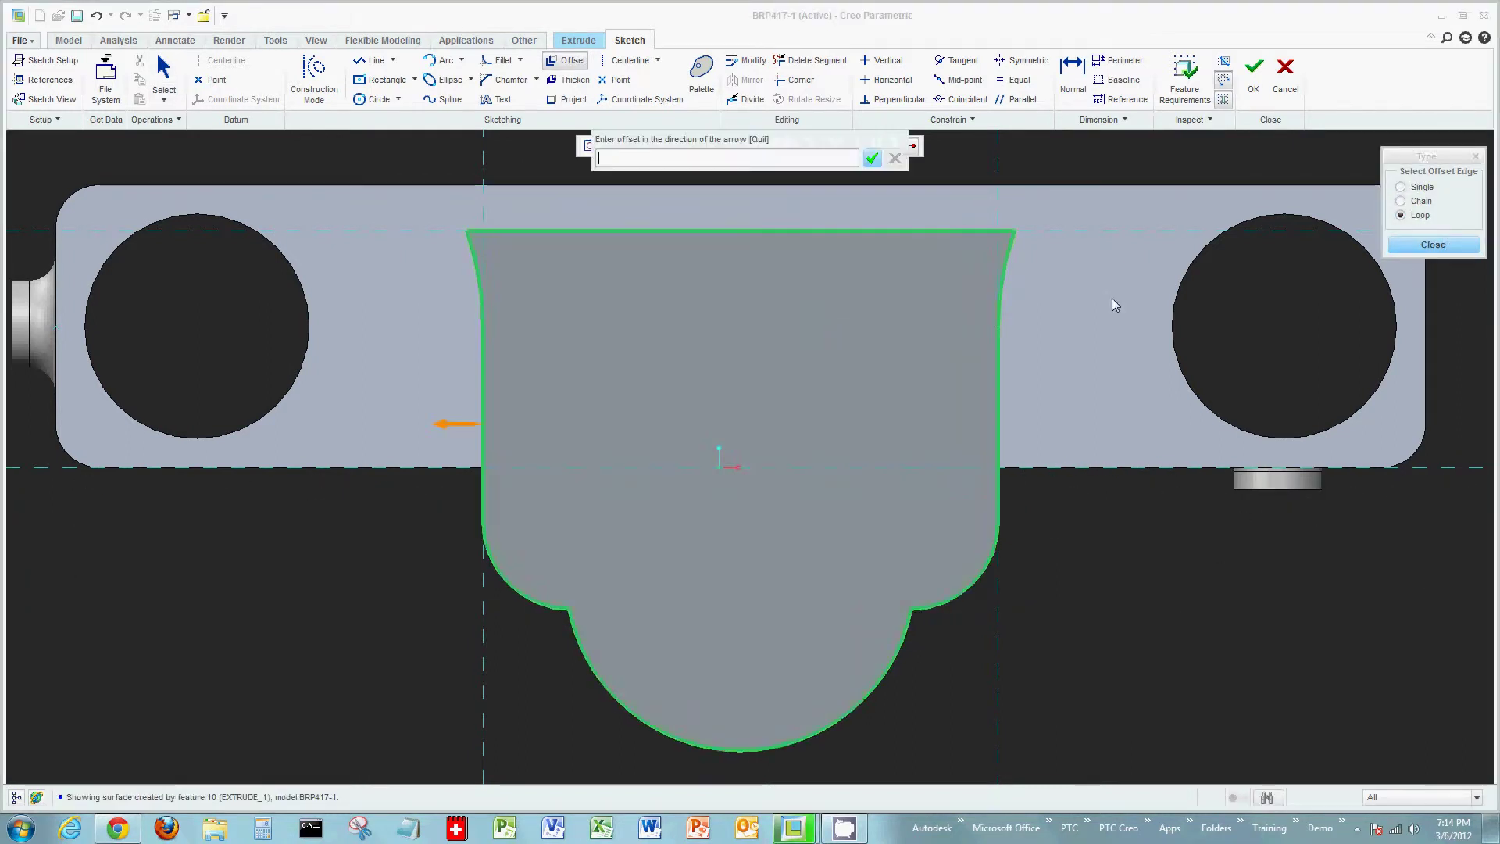
type("-")
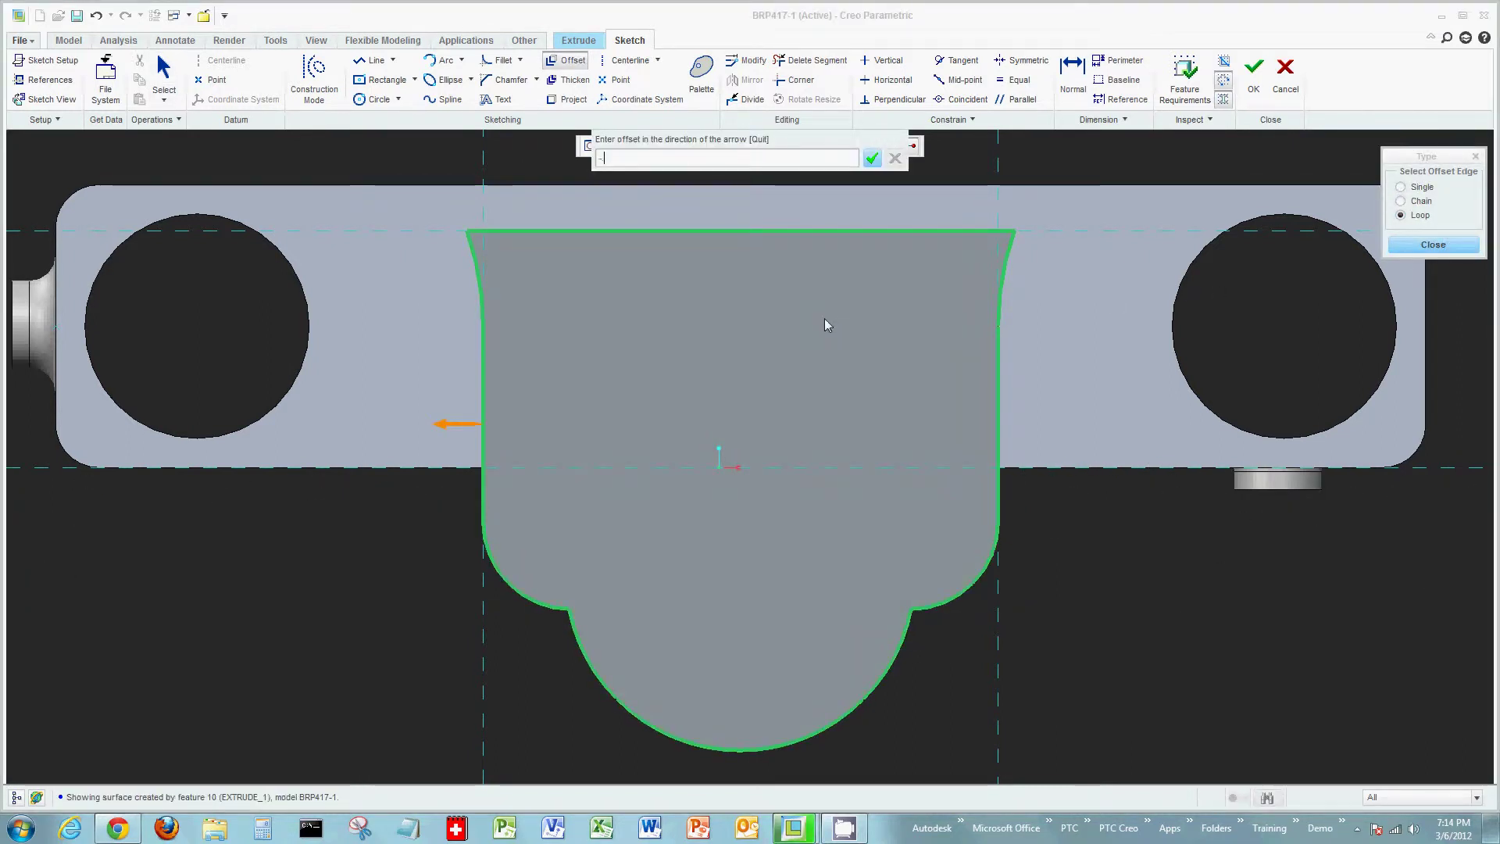
type("10")
key("Return")
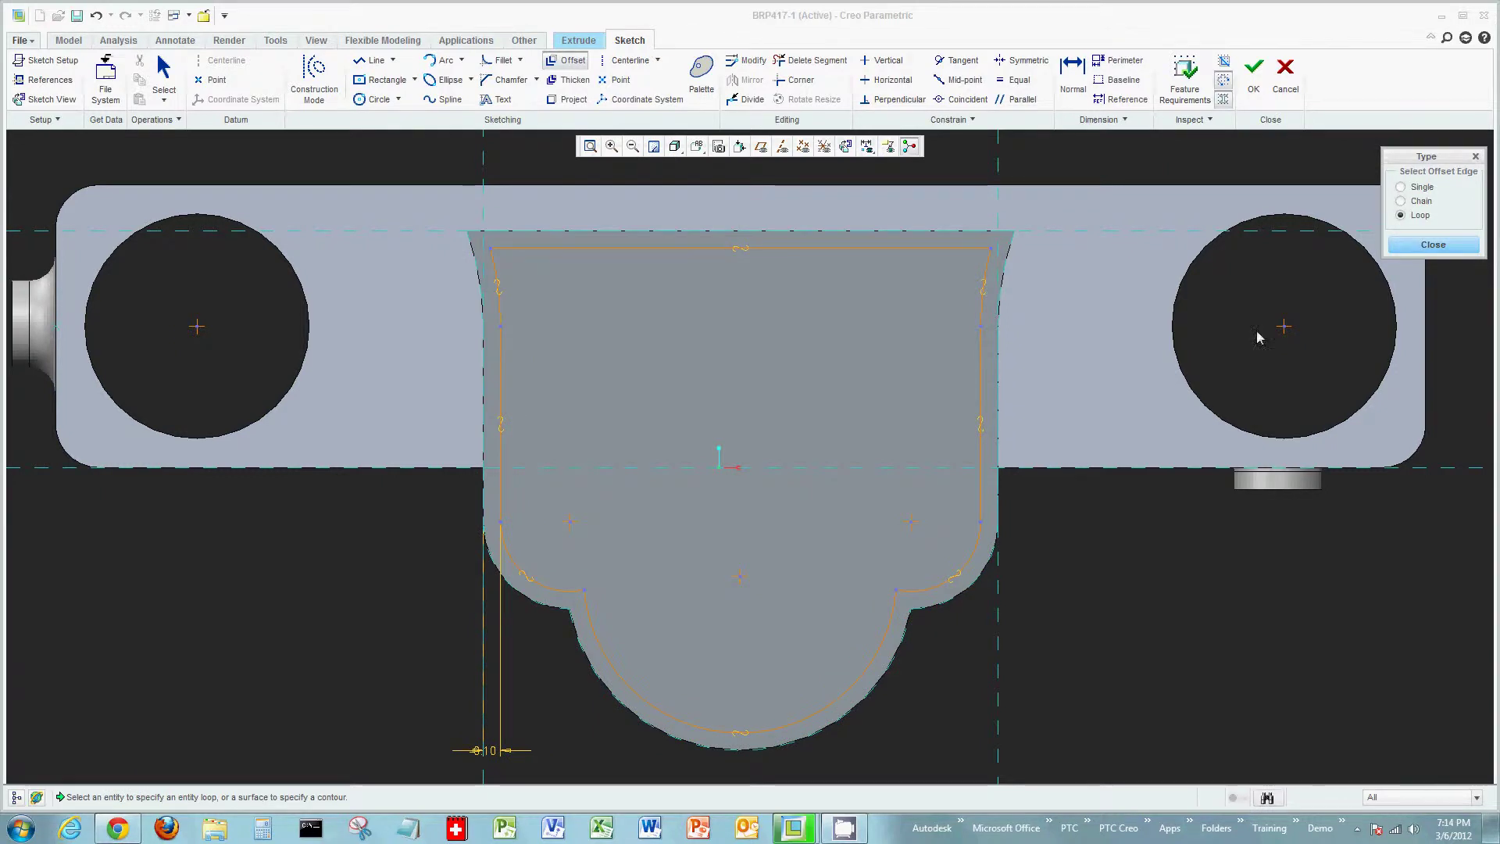
left_click(1433, 245)
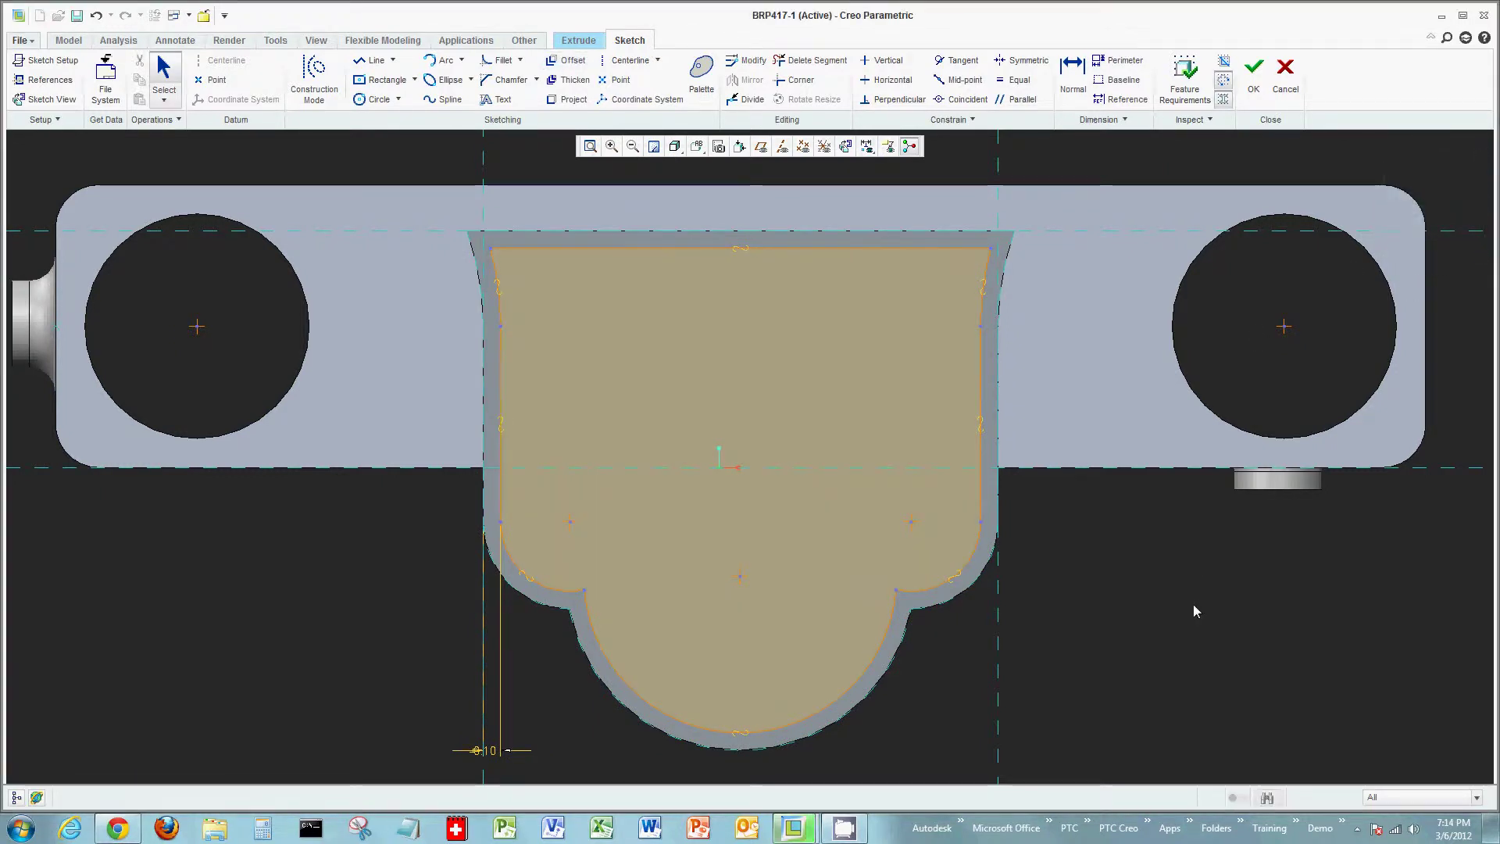
key("ctrl+d")
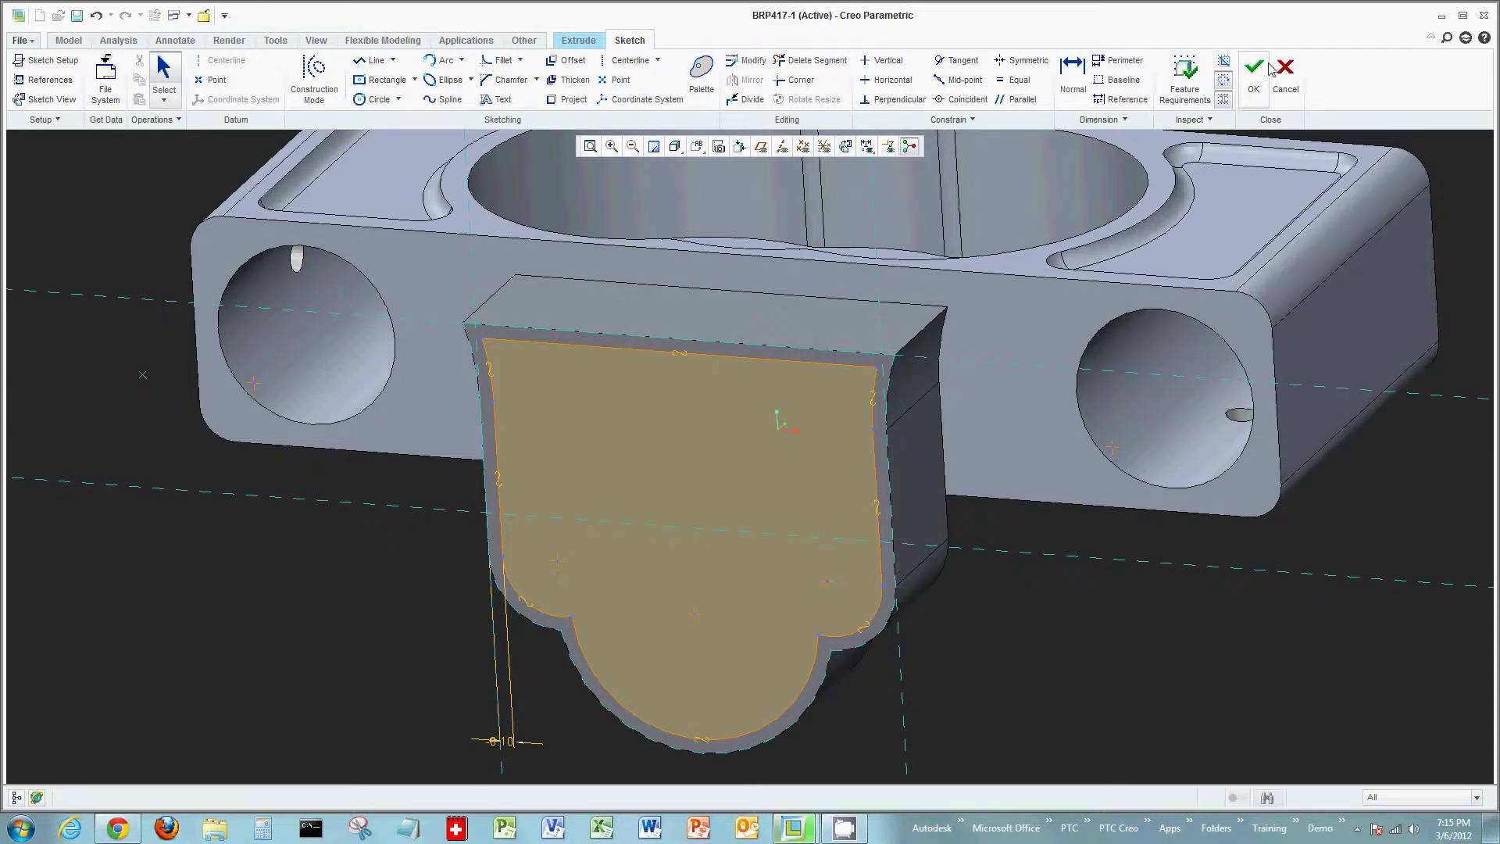
- Cut the offset profile To Selected up to the base's front face, creating EXTRUDE_2
left_click(1262, 87)
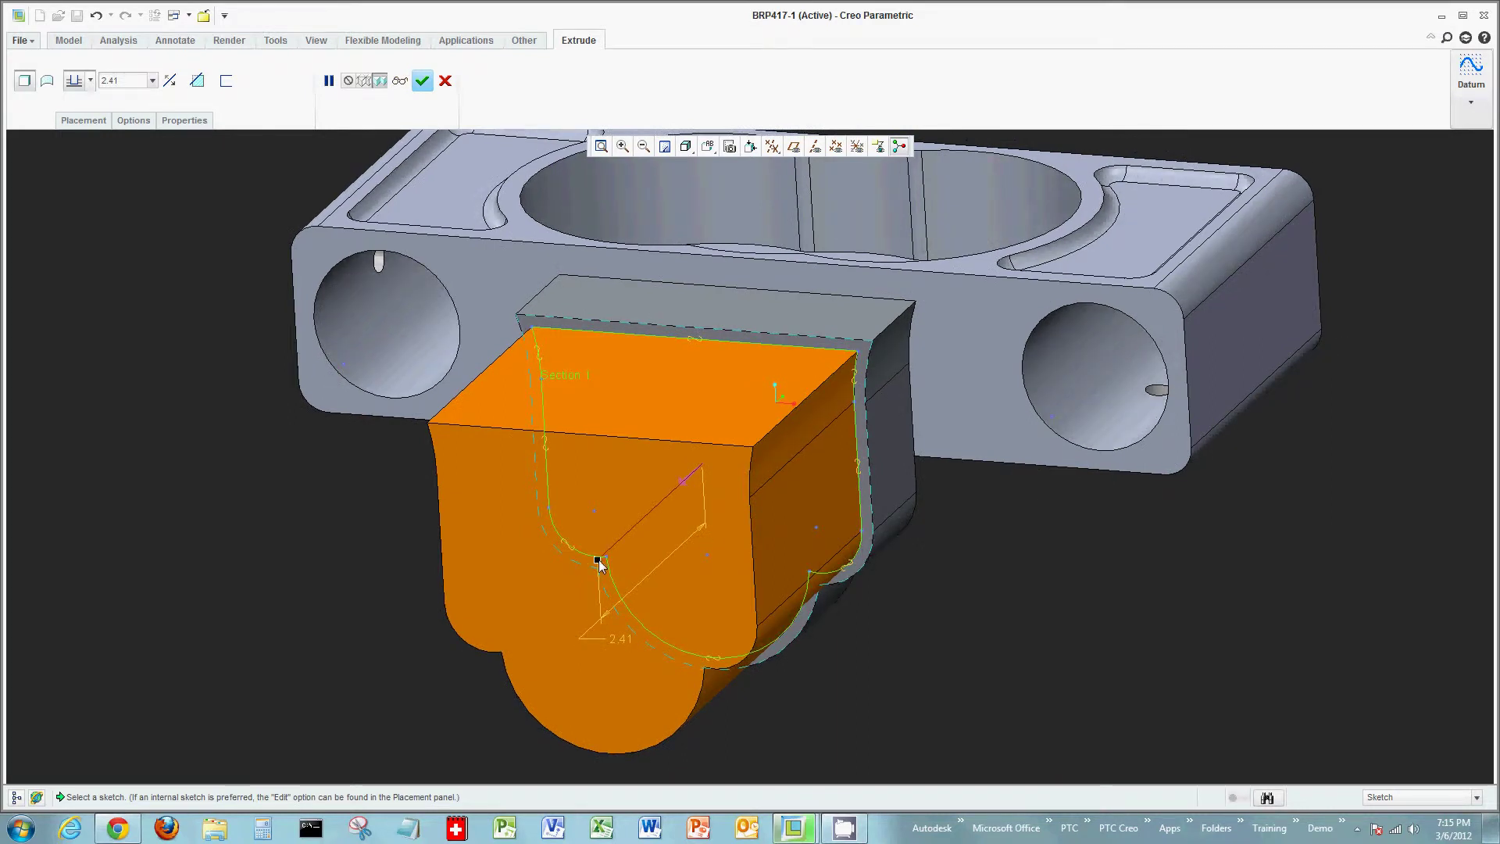
left_click_drag(598, 562, 840, 384)
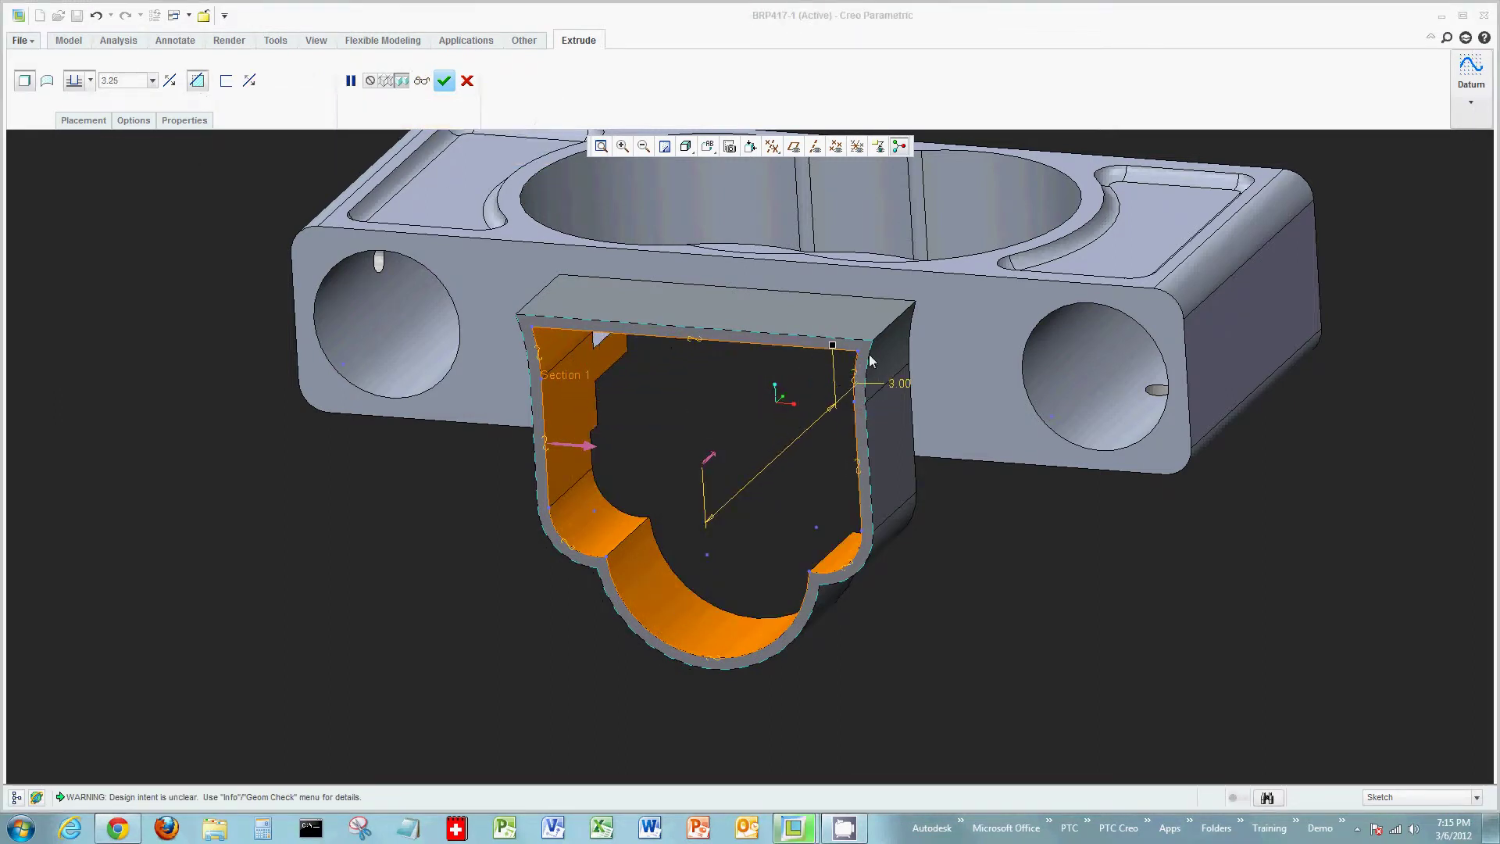
mouse_move(898, 337)
left_mouse_down()
mouse_move(600, 583)
mouse_move(765, 407)
mouse_move(596, 546)
mouse_move(734, 390)
mouse_move(623, 518)
mouse_move(697, 434)
left_mouse_up()
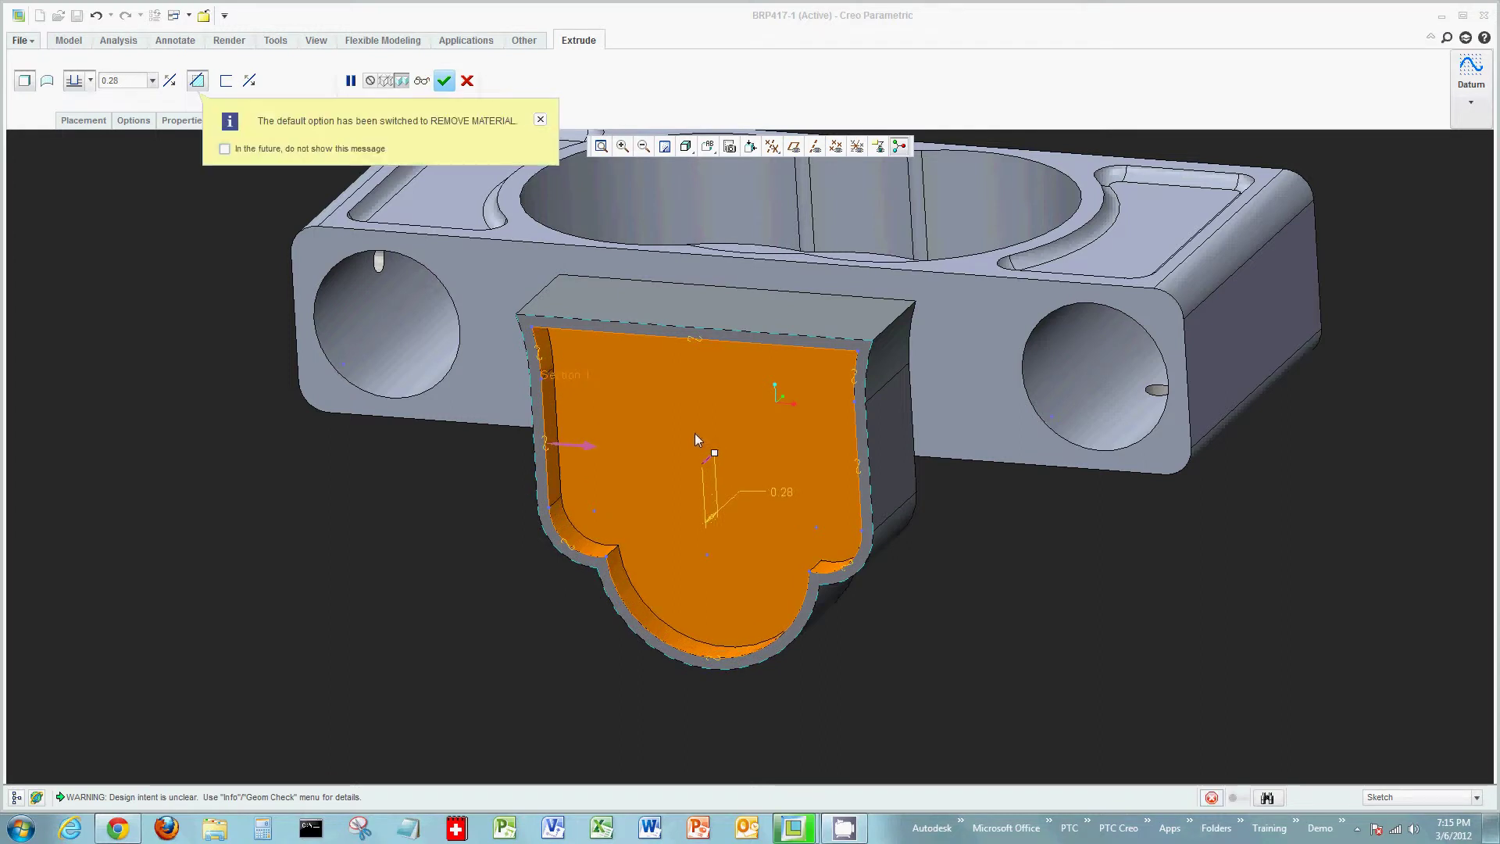
left_click(91, 80)
left_click(74, 216)
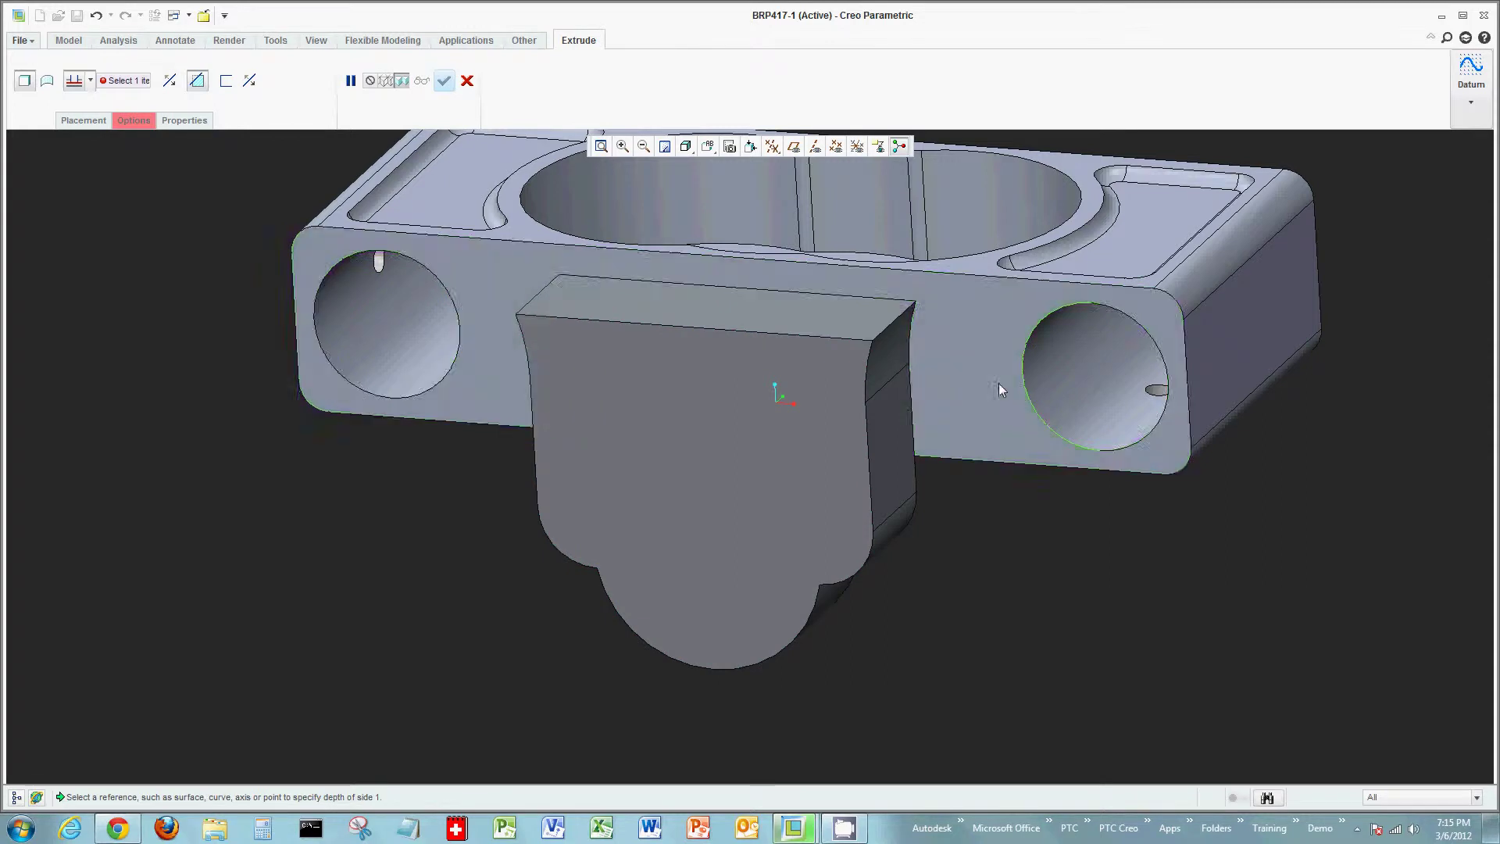
left_click(972, 386)
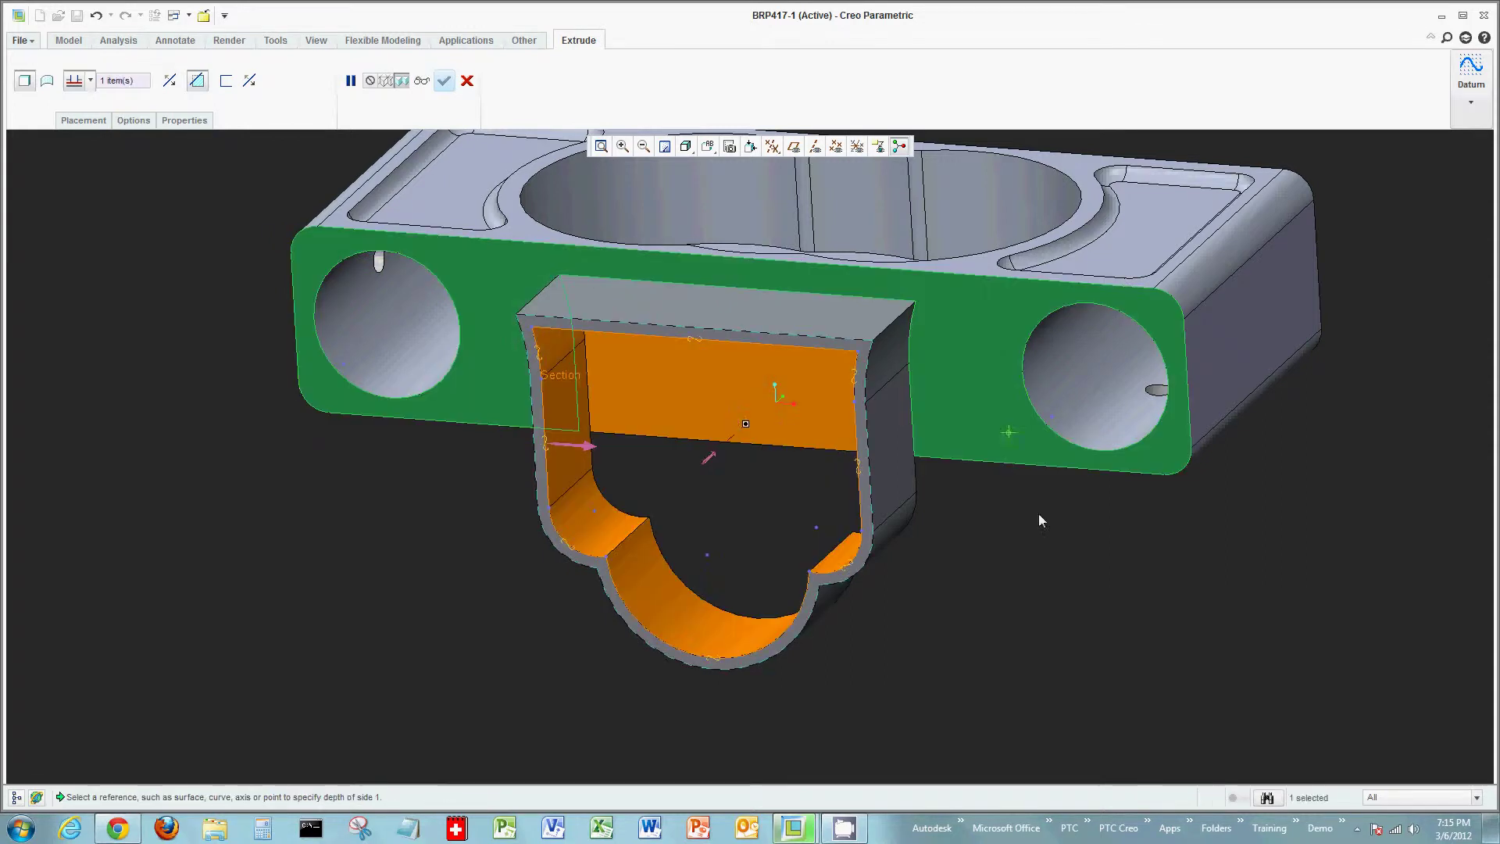
middle_click(1035, 603)
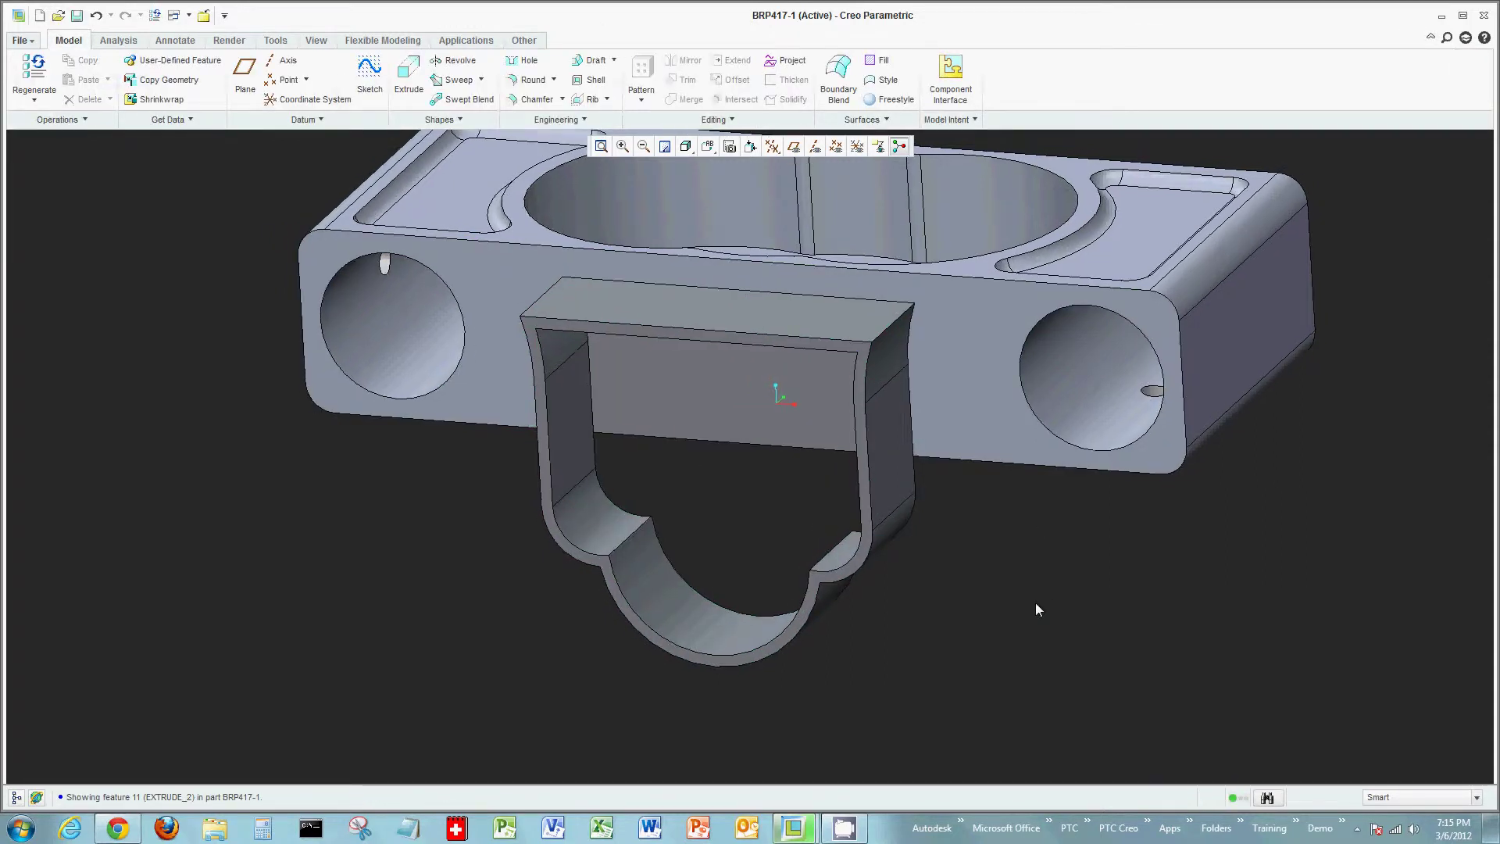
key("ctrl+d")
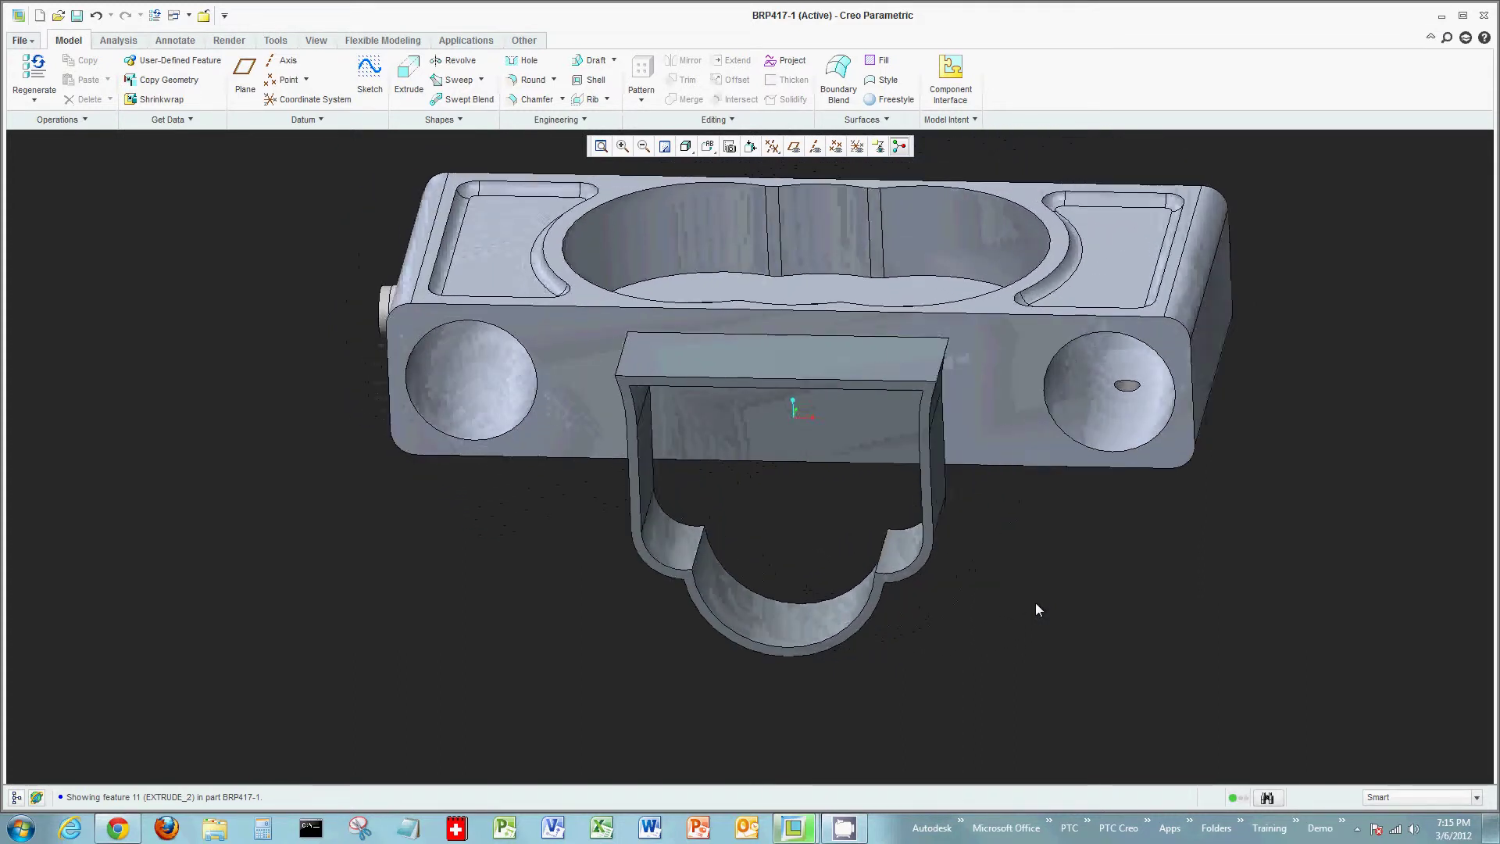
key("ctrl+d")
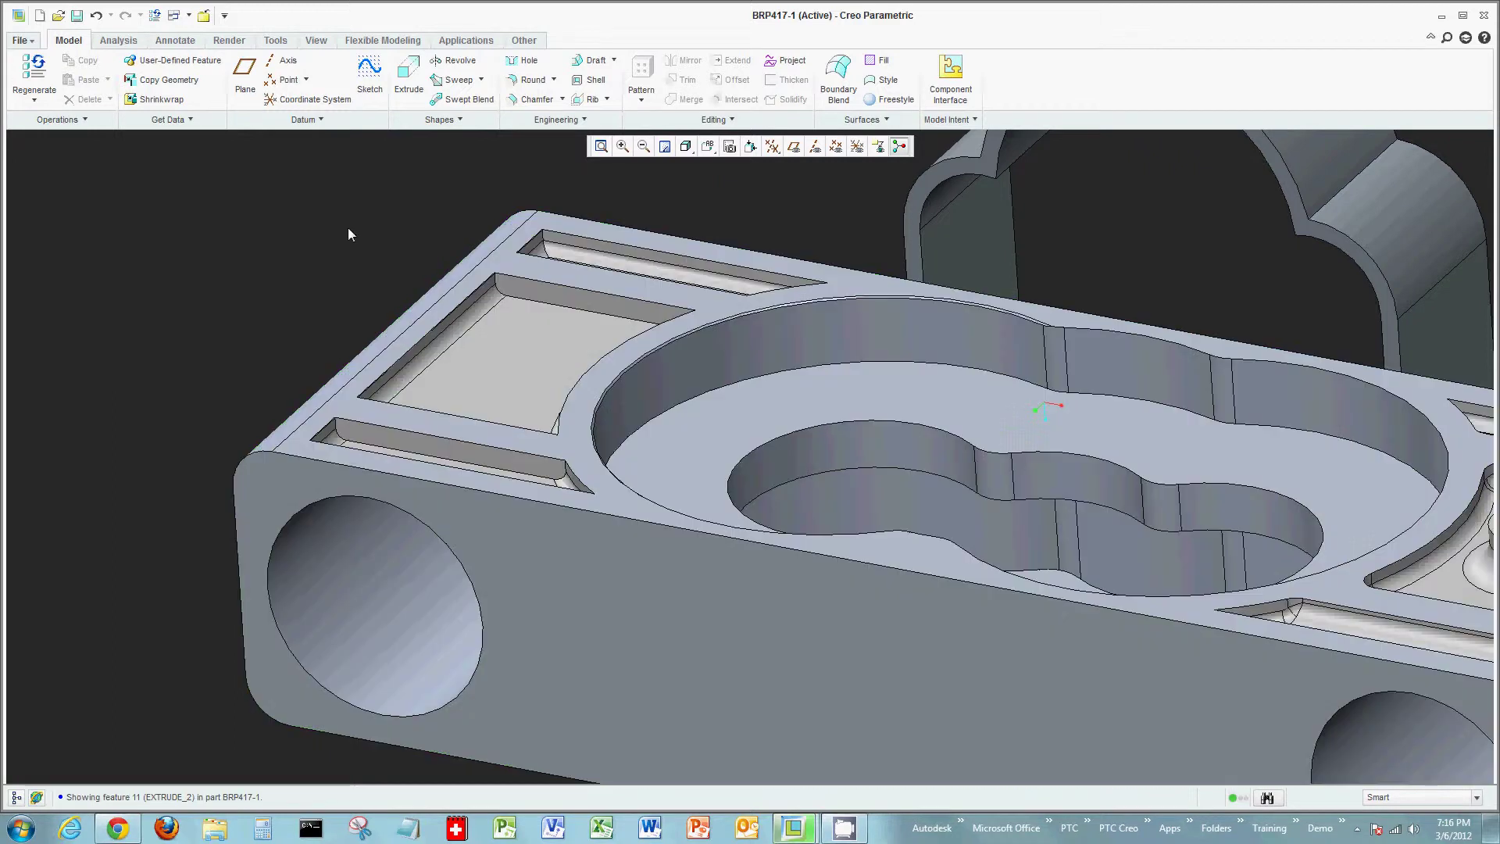
- Start a trajectory rib and add the pocket's surface and lower edge as sketch references
left_click(606, 100)
left_click(559, 124)
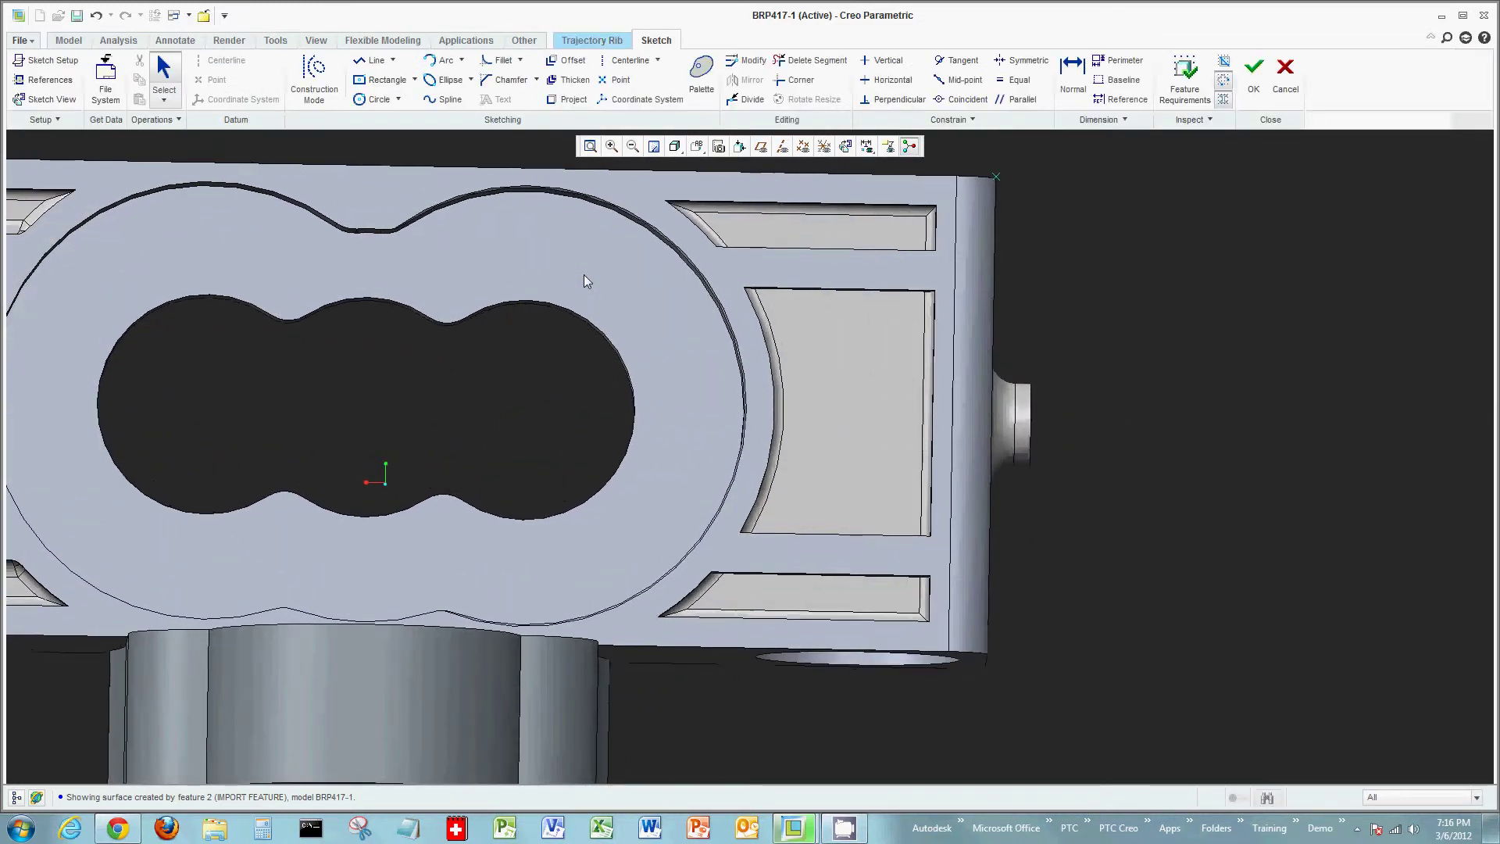
right_click(1050, 263)
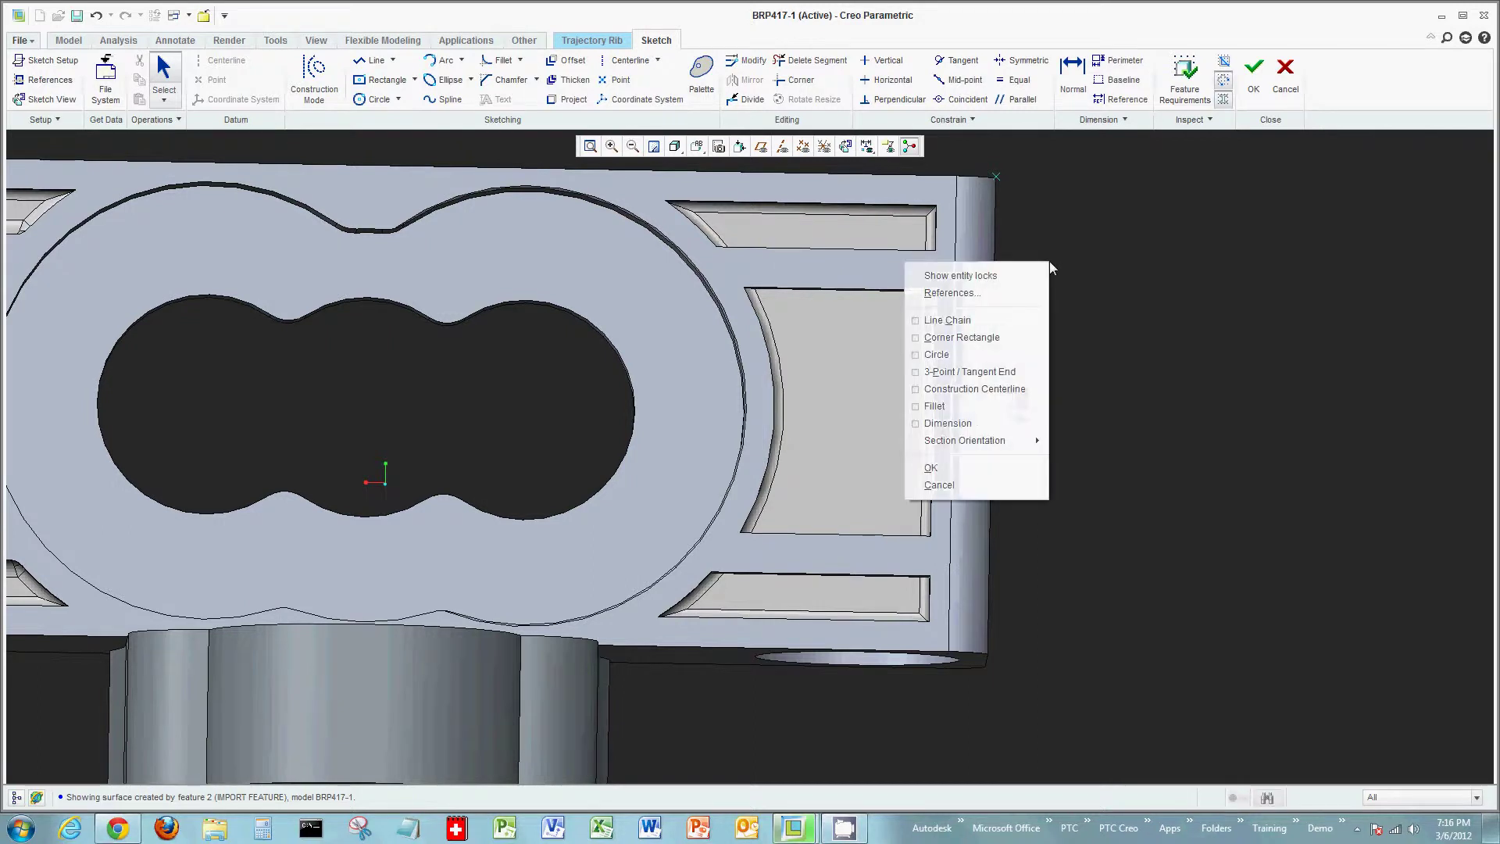
left_click(1024, 296)
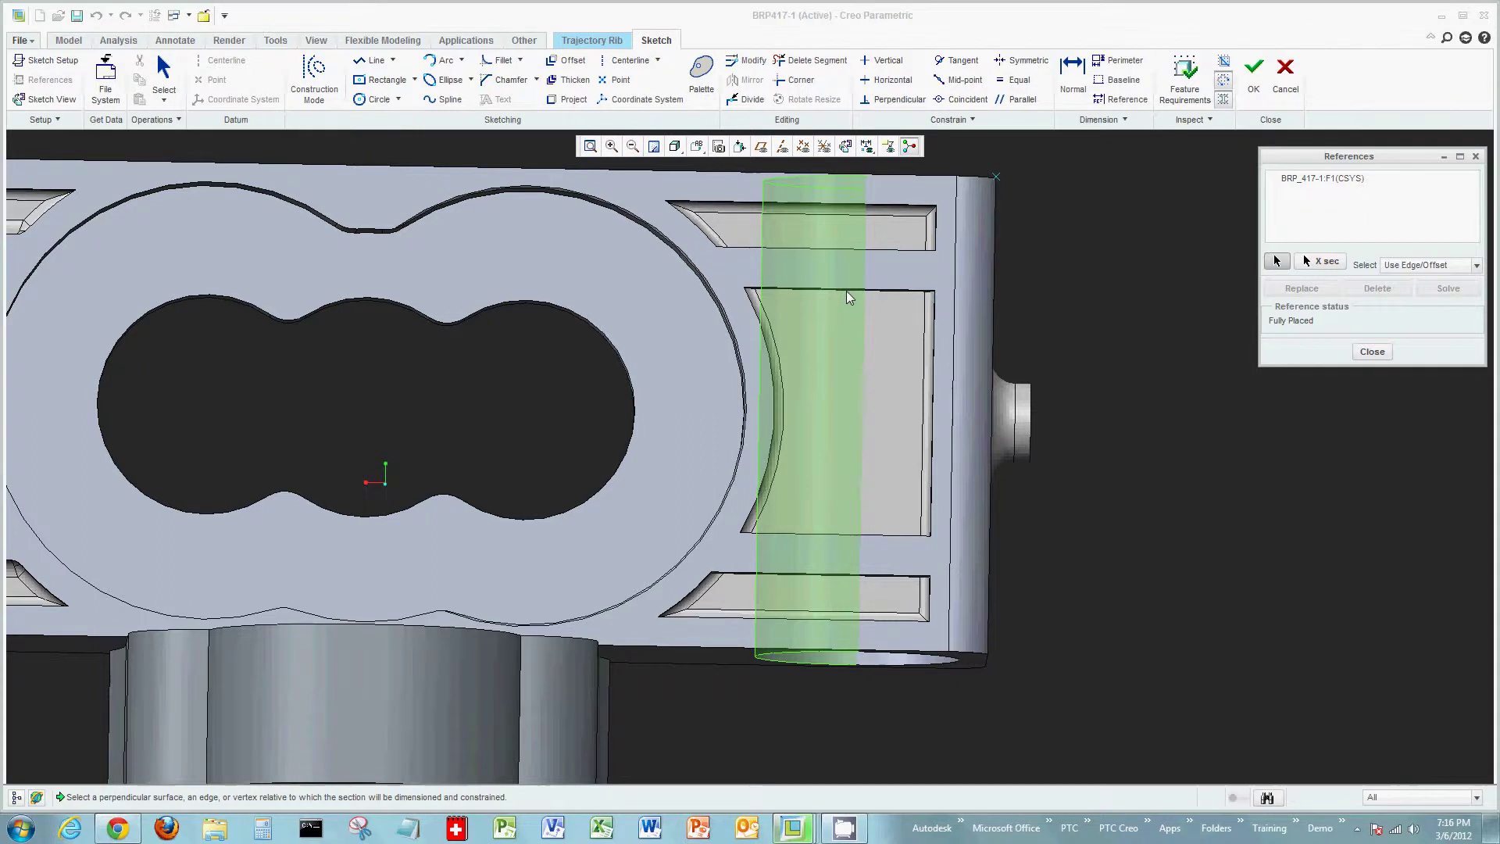
left_click(848, 293)
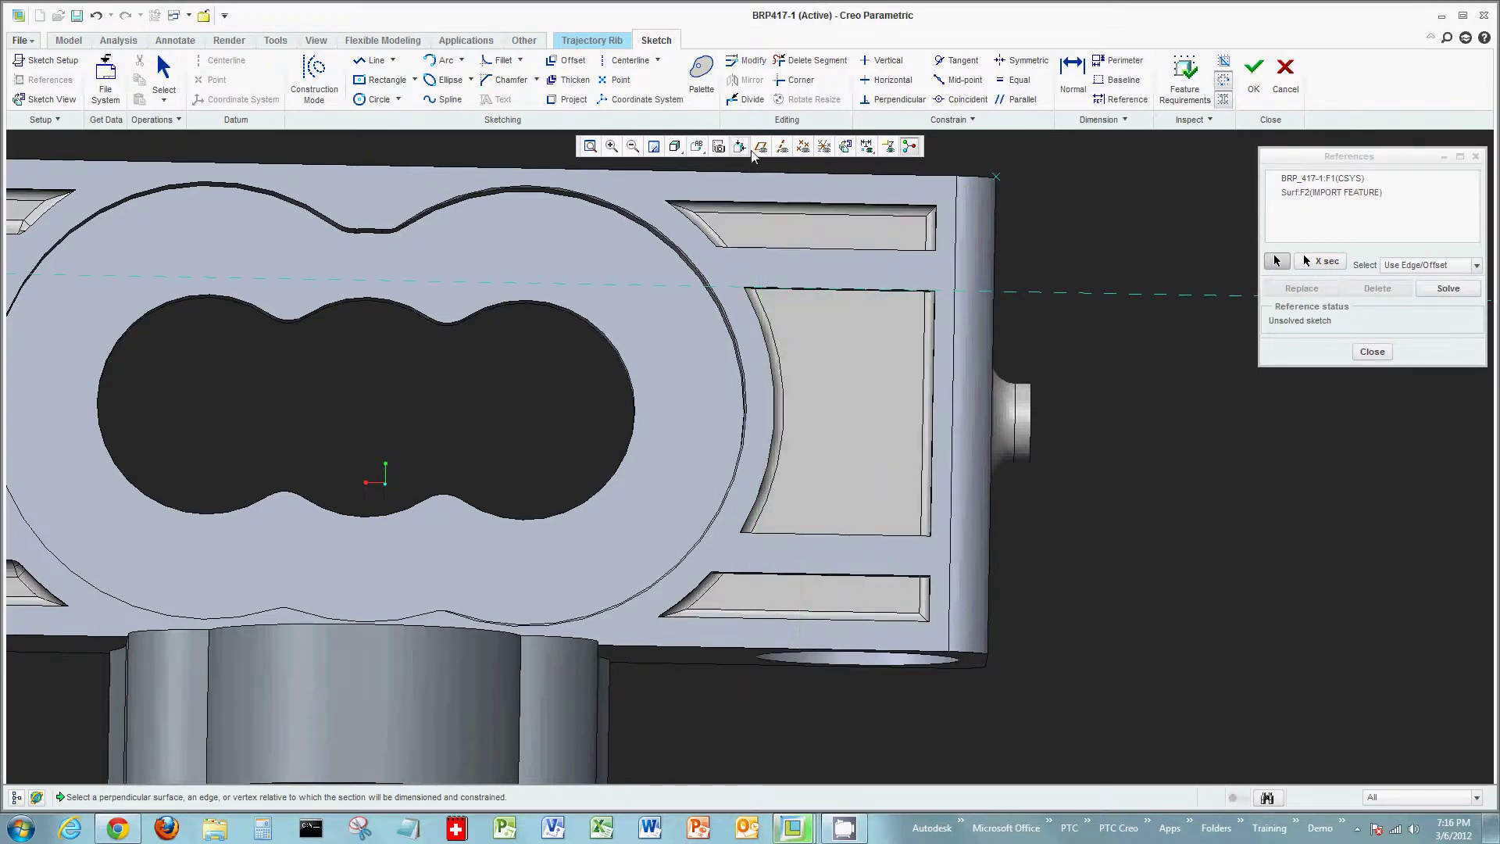
left_click(859, 147)
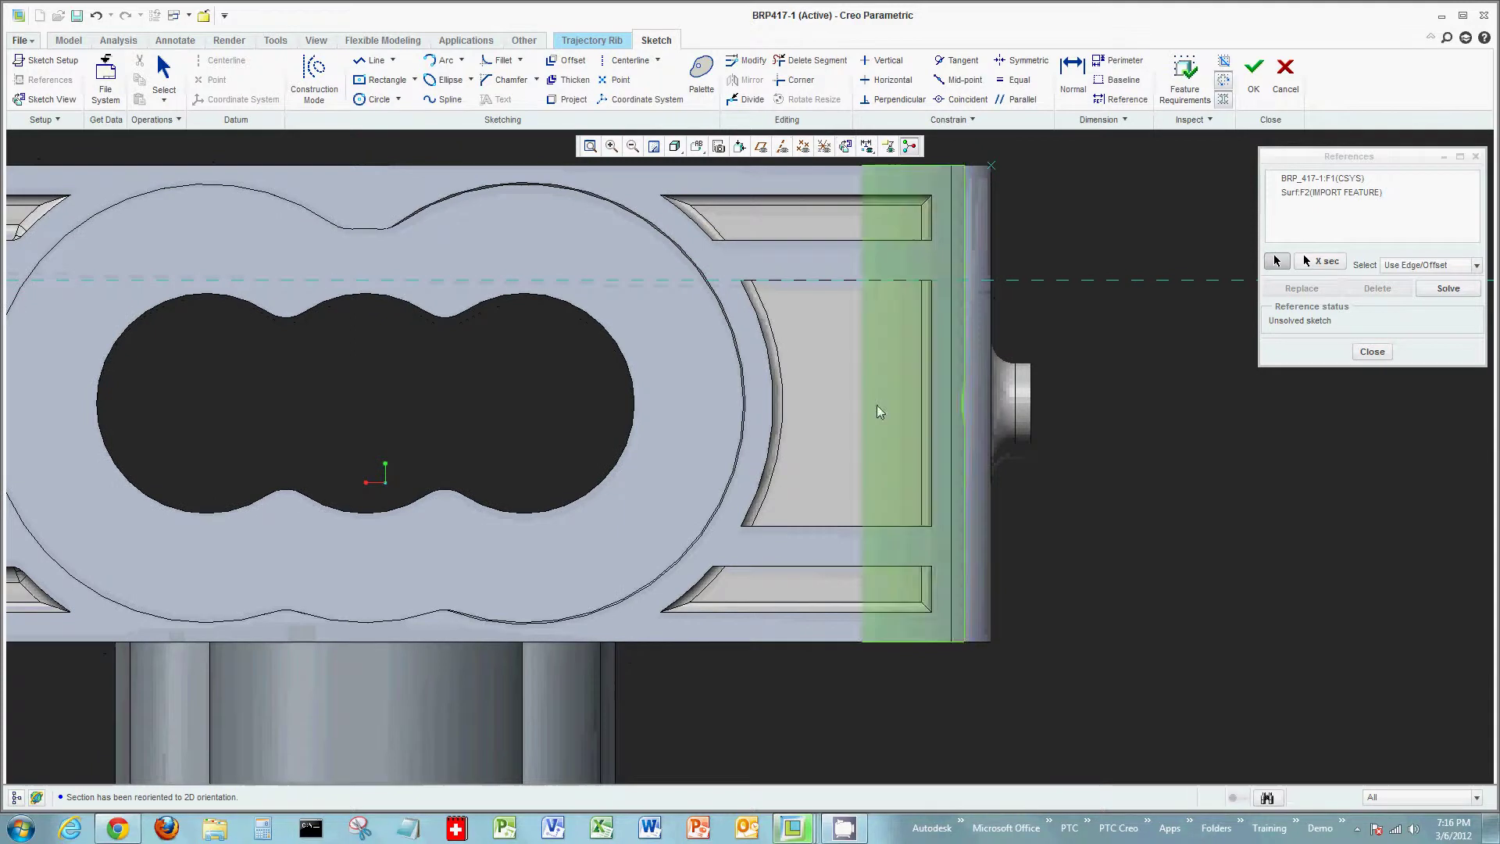
left_click(844, 523)
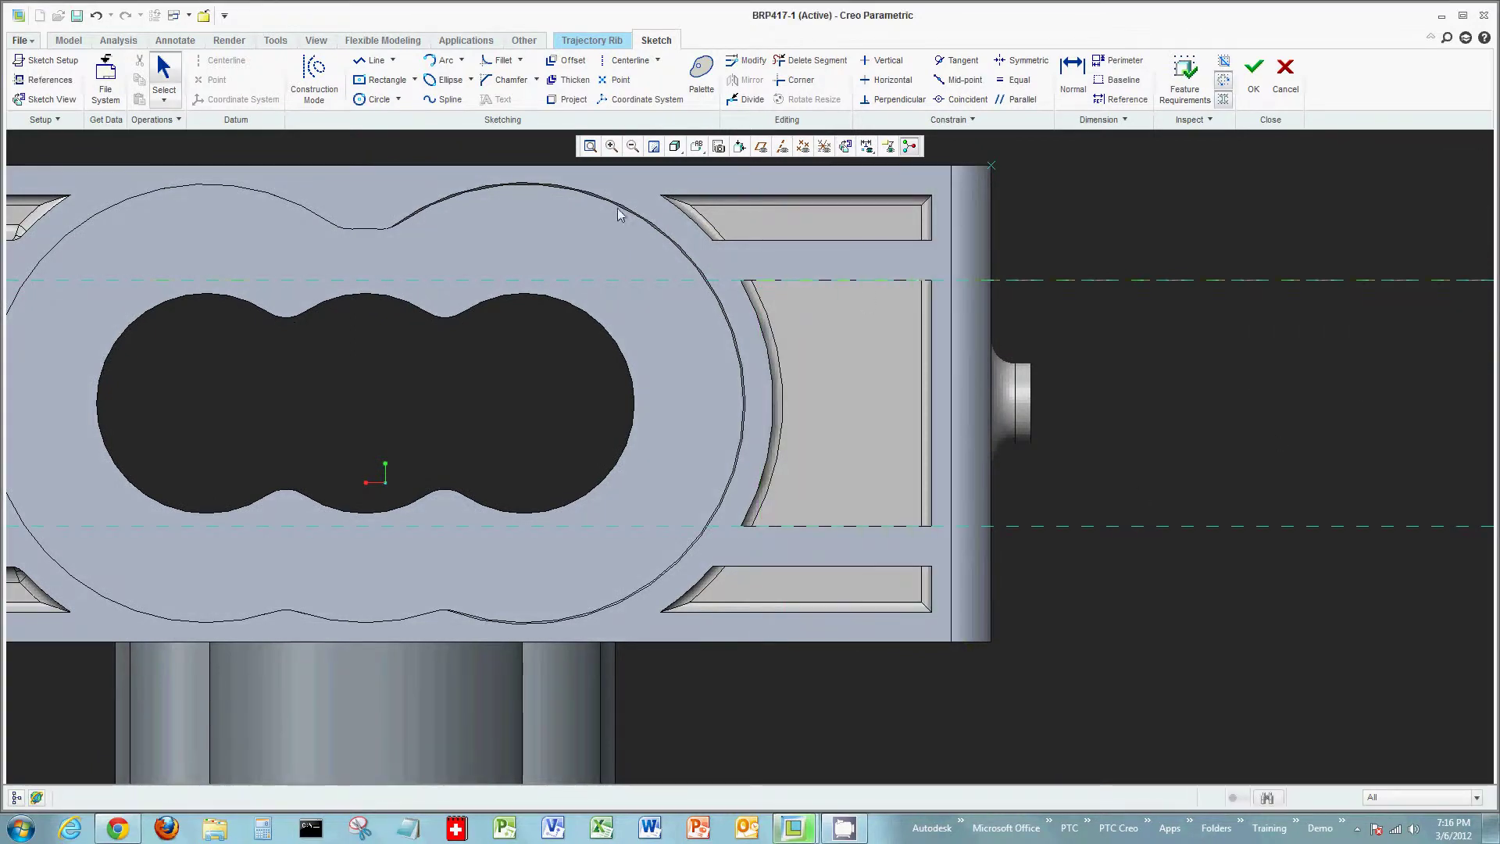
- Draw one straight line across the pocket as the rib path
left_click(388, 61)
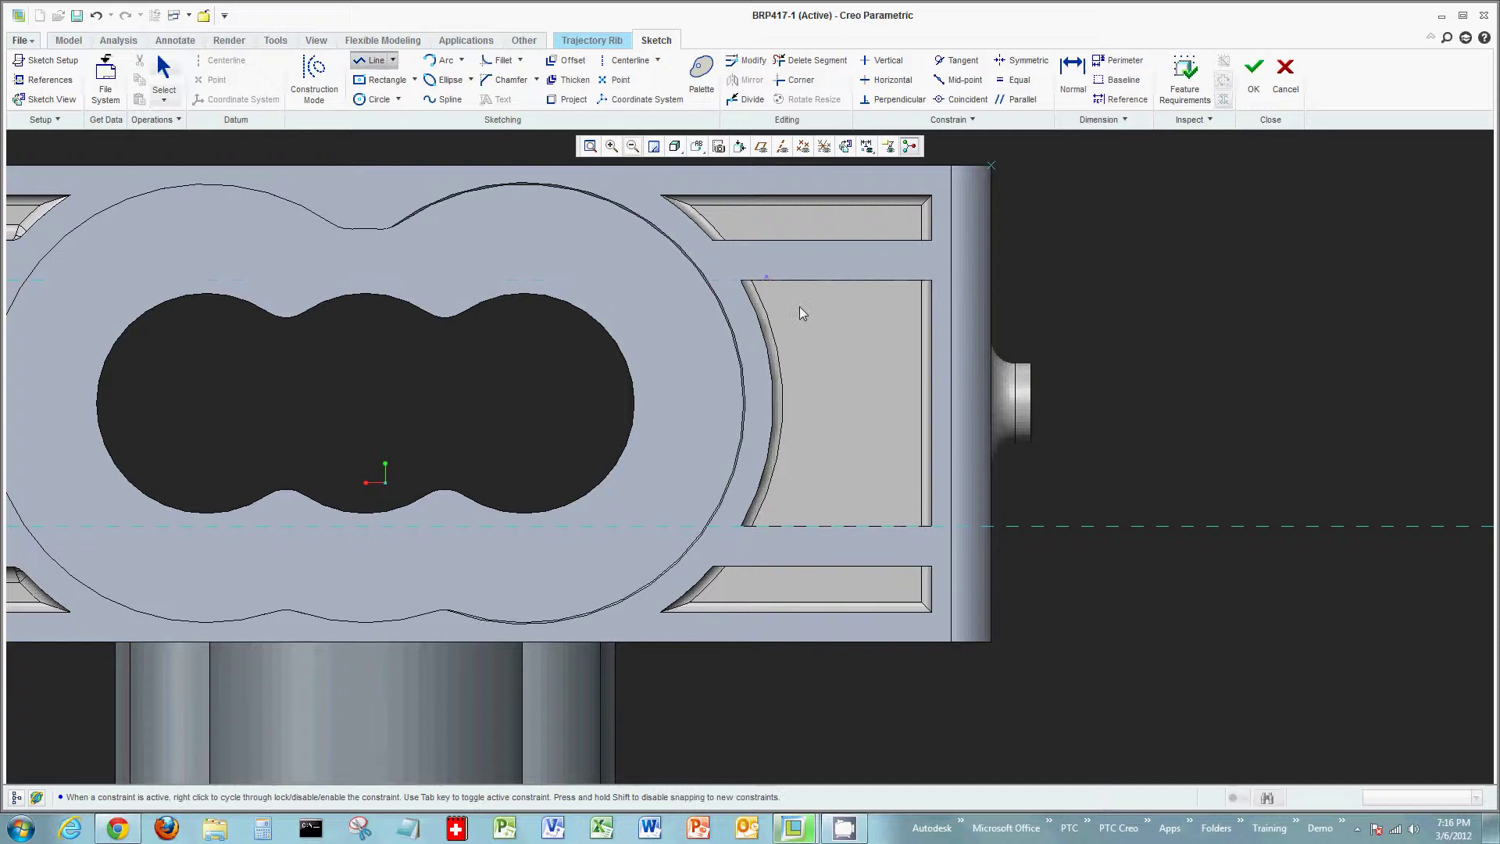
middle_click(1142, 452)
middle_click(1157, 440)
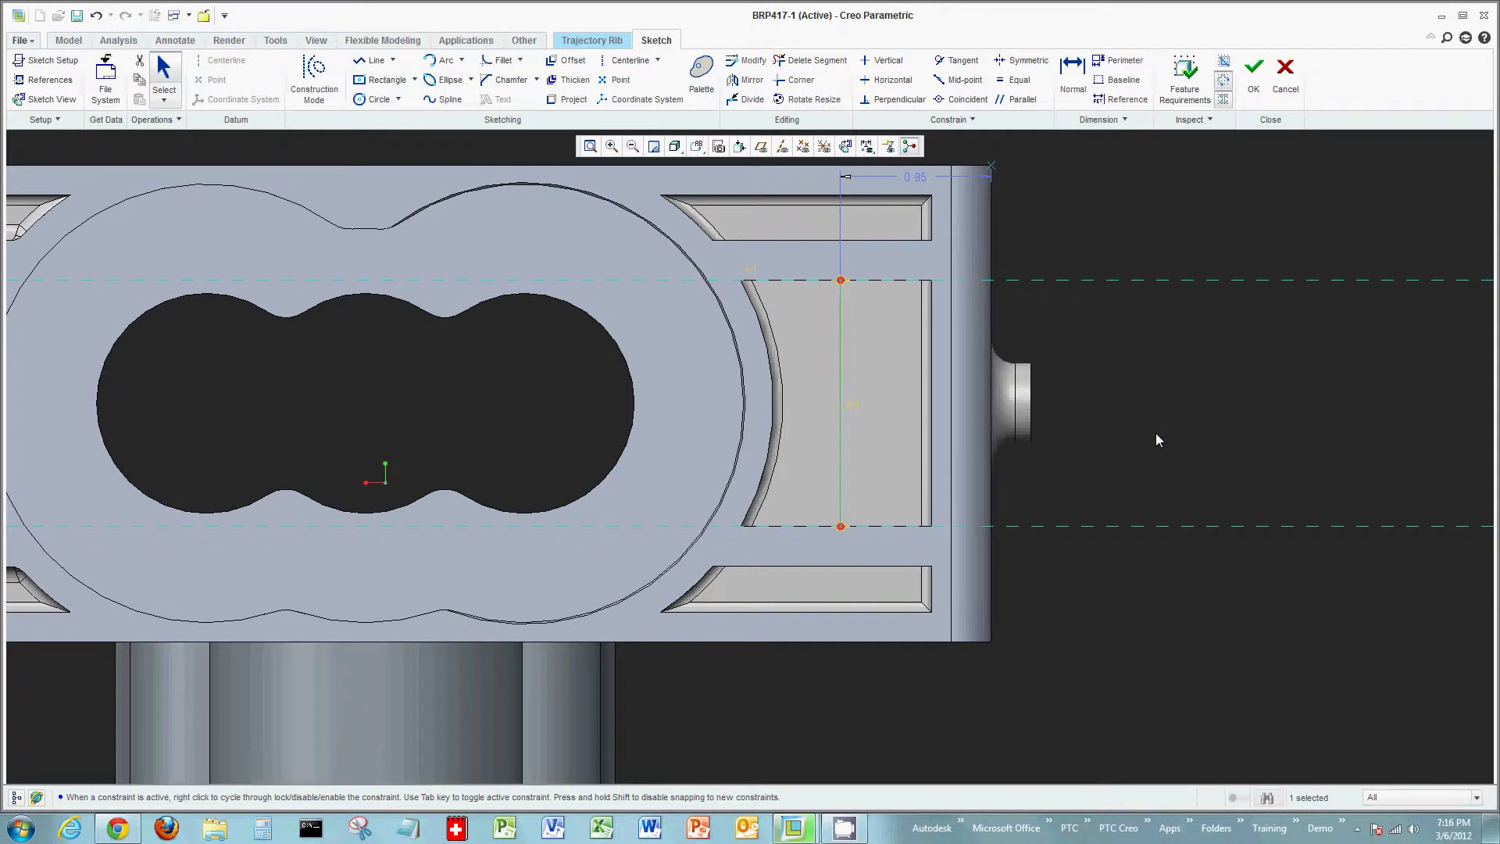
key("ctrl+d")
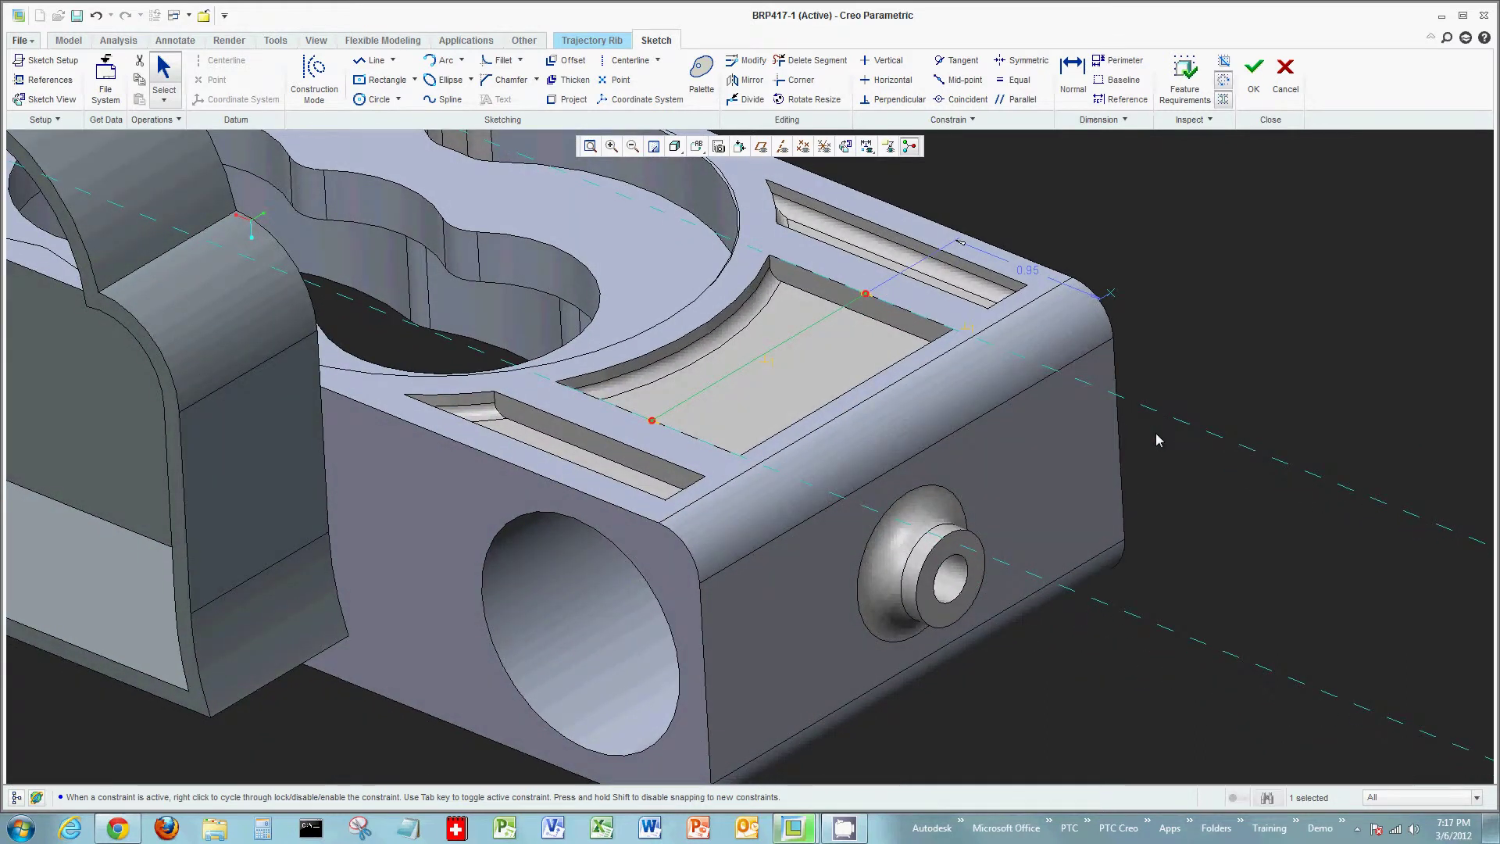
- Set the rib thickness to 0.13 and taper its sides with a 21.99 draft
left_click(1254, 78)
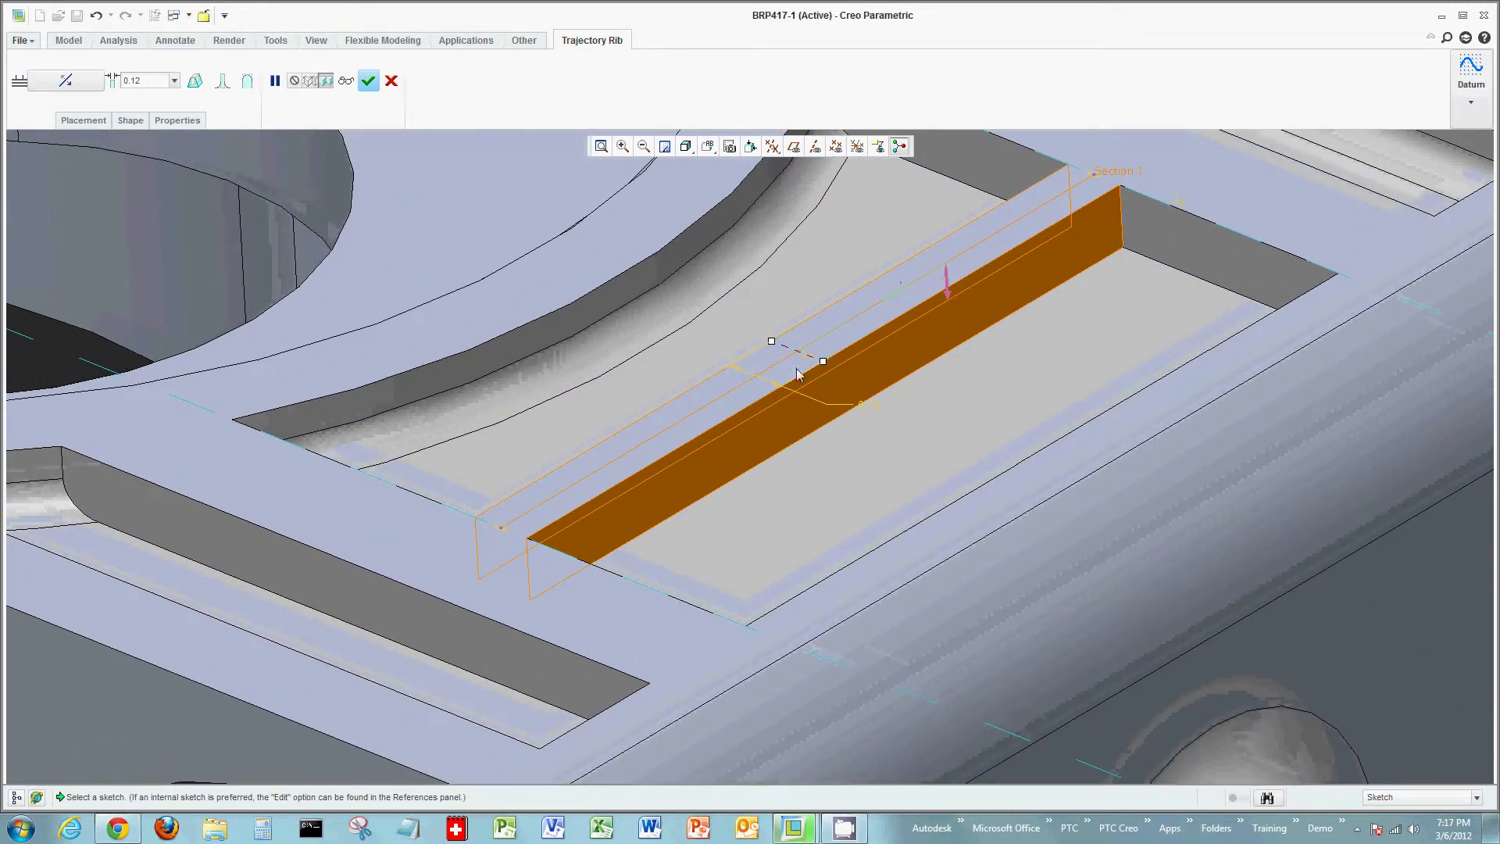
mouse_move(826, 363)
left_mouse_down()
mouse_move(864, 382)
mouse_move(828, 372)
left_mouse_up()
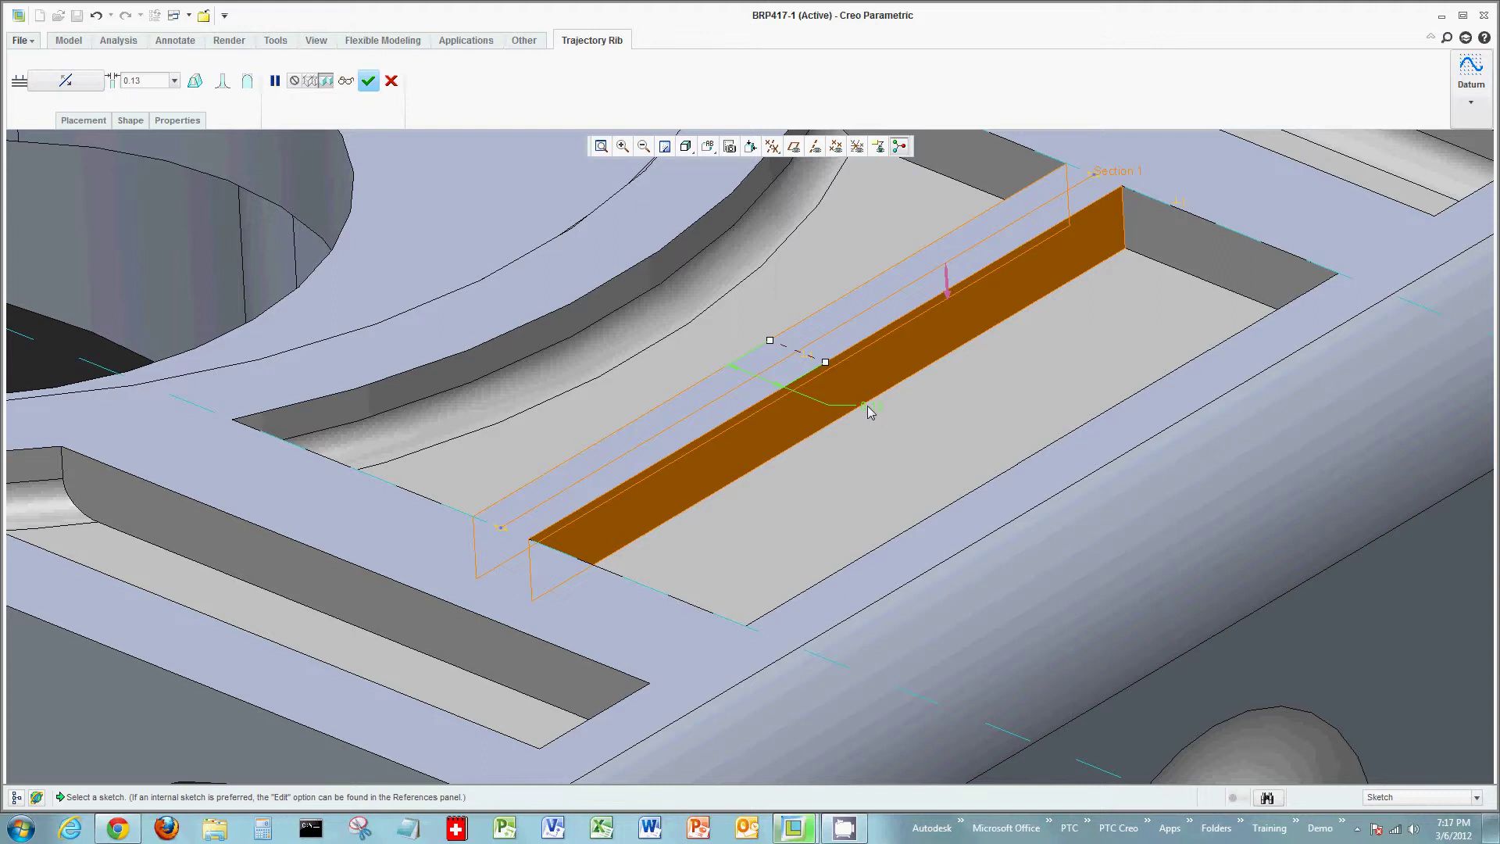
left_click(130, 120)
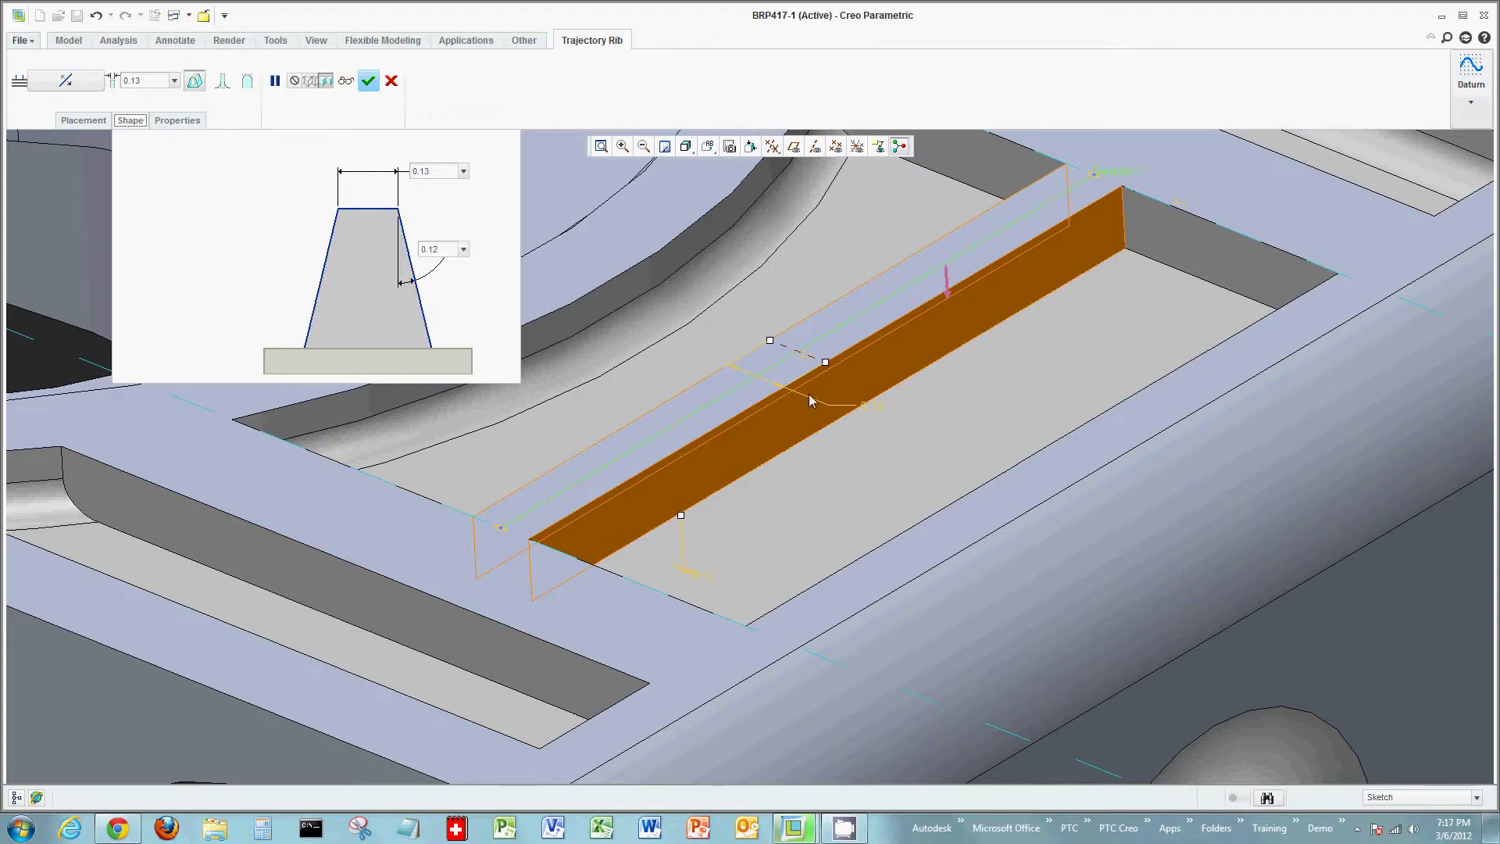
left_click_drag(682, 517, 707, 526)
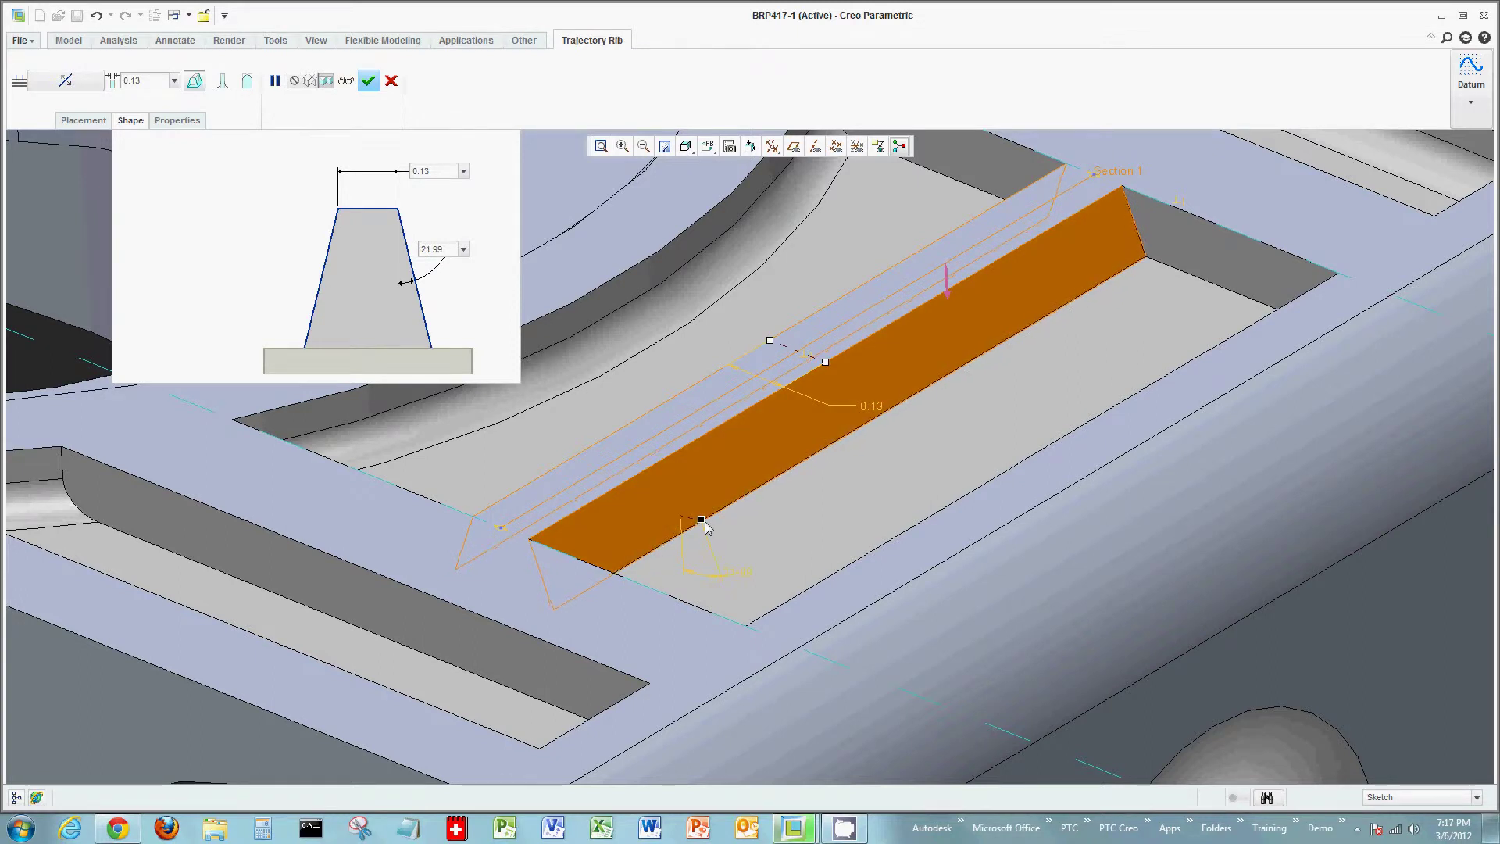
- Round the rib's bottom edges at 0.05 and top at 0.02, then accept TRAJECTORY_RIB_1
left_click(222, 85)
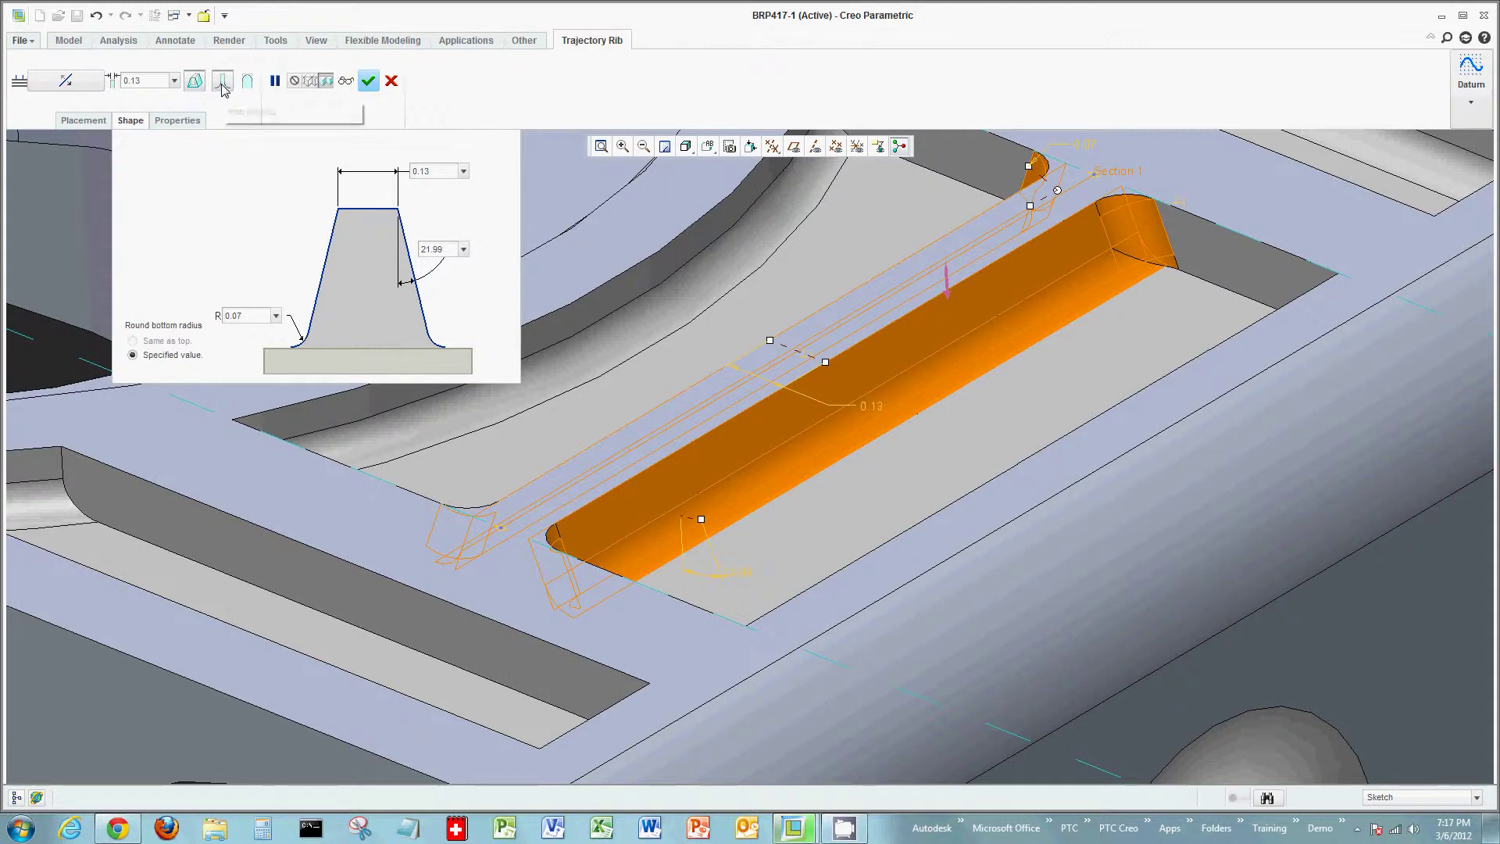
double_click(235, 317)
type("0.")
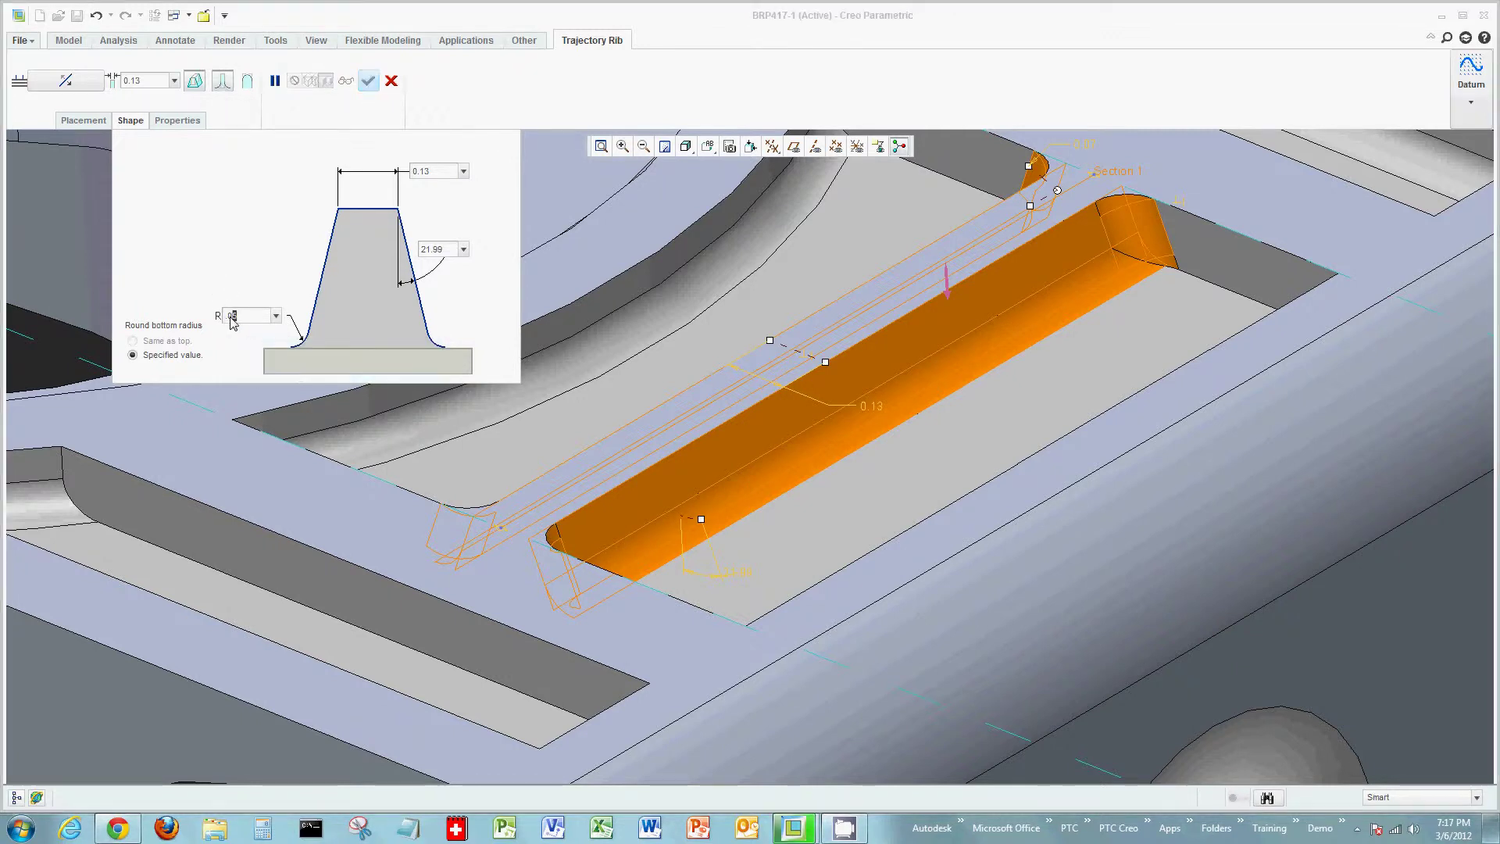
left_click(246, 85)
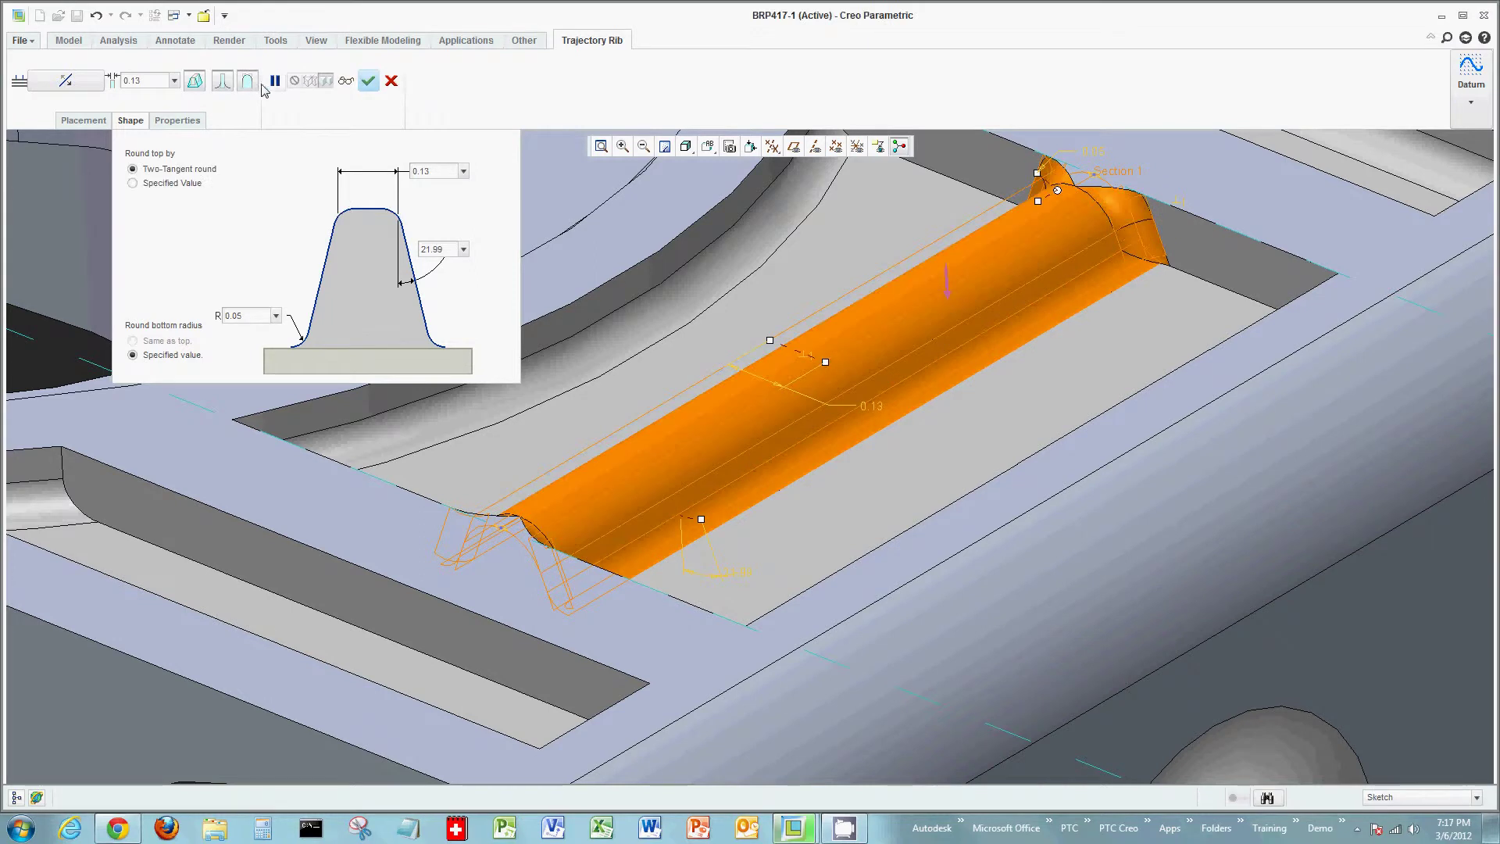
left_click(185, 186)
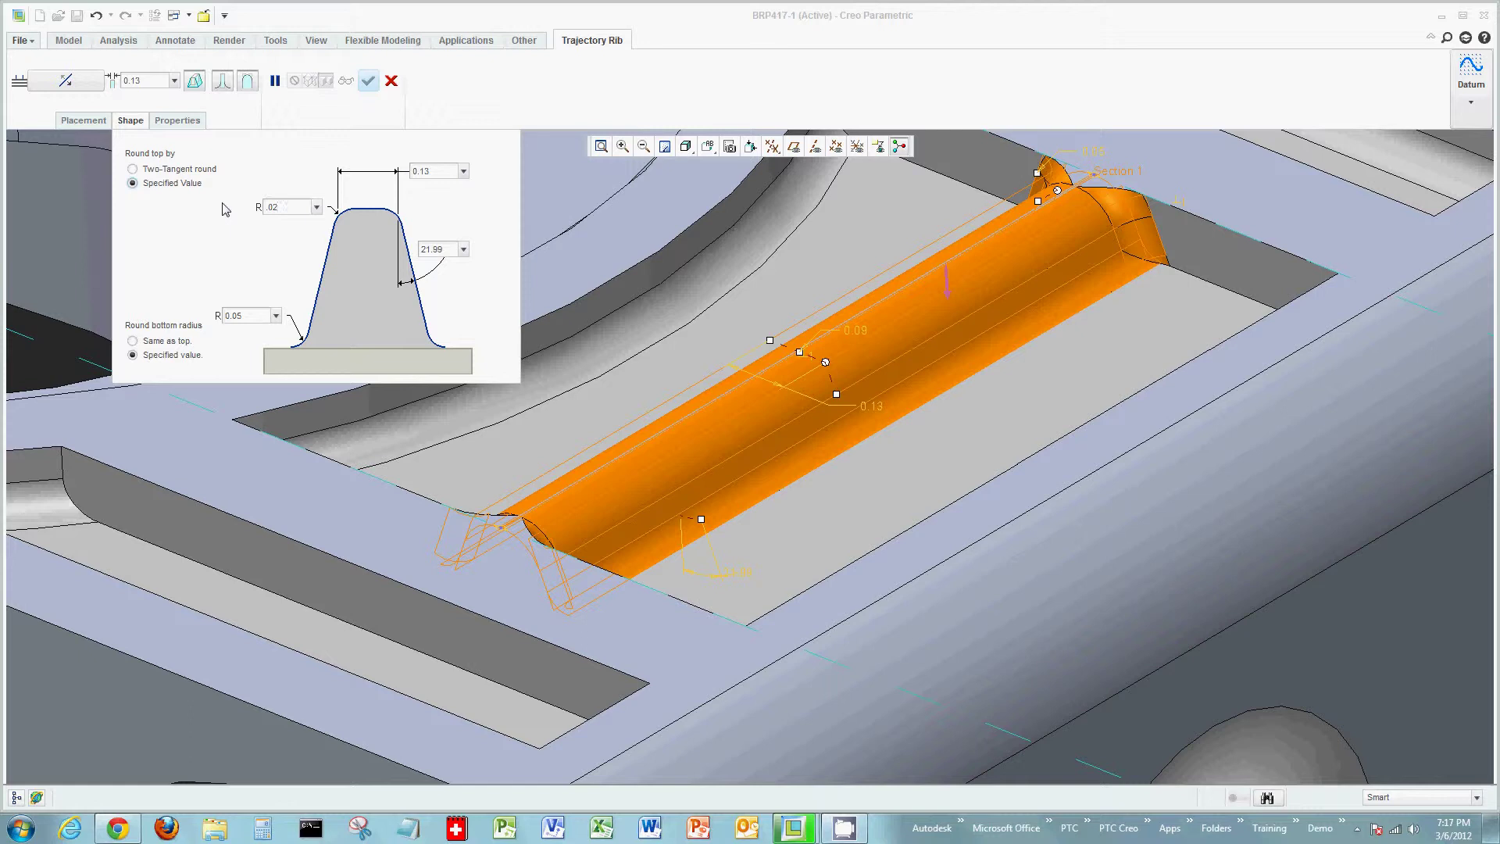
key("Return")
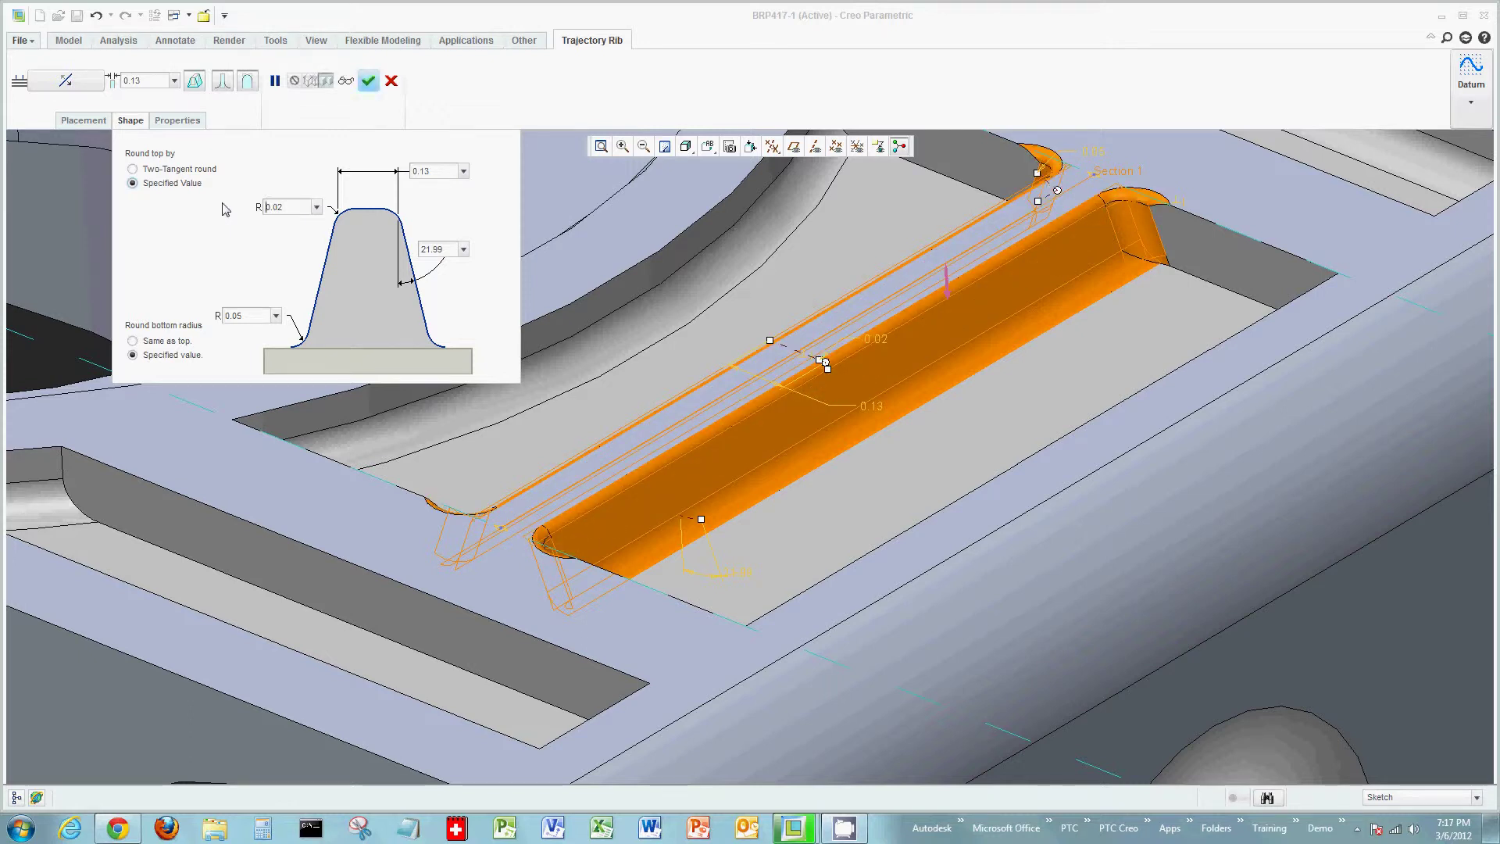
left_click(368, 81)
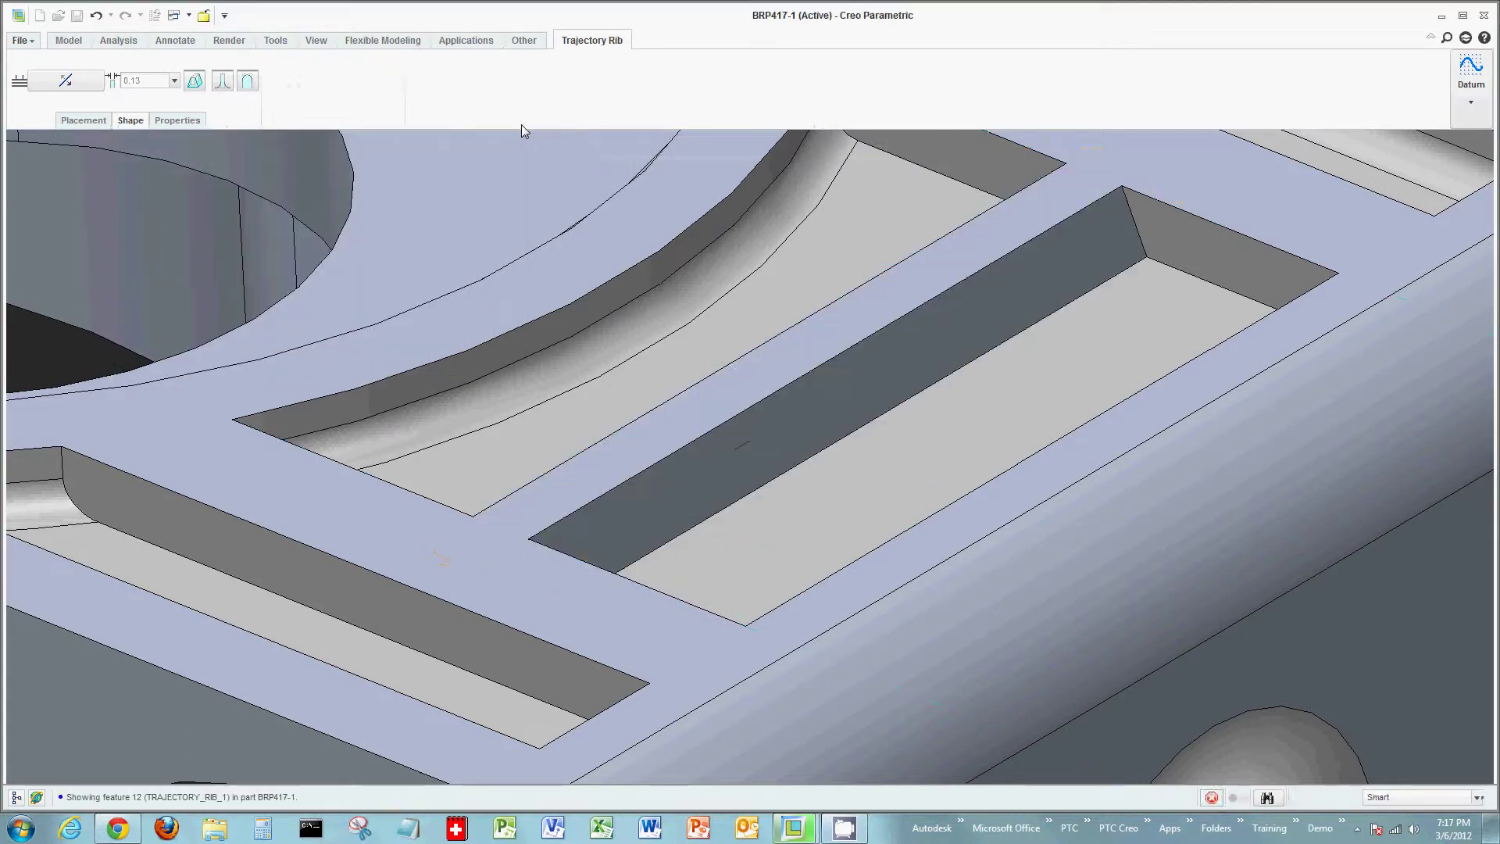
middle_click_drag(508, 270, 166, 373)
left_click(166, 374)
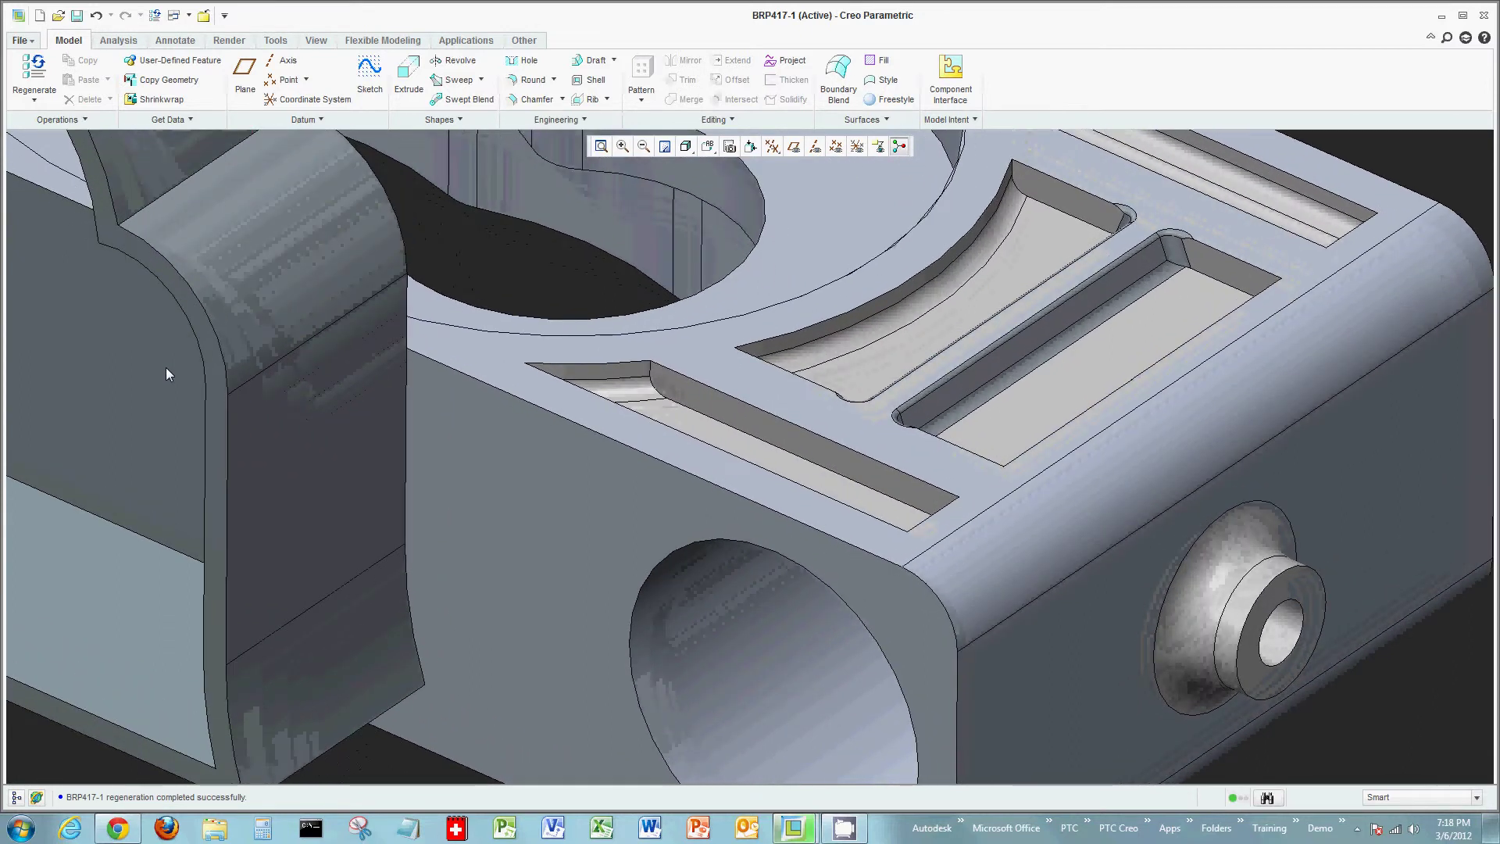
- Place a hole on the rounded top edge, referenced to the front face at a 45° angle
left_click(526, 64)
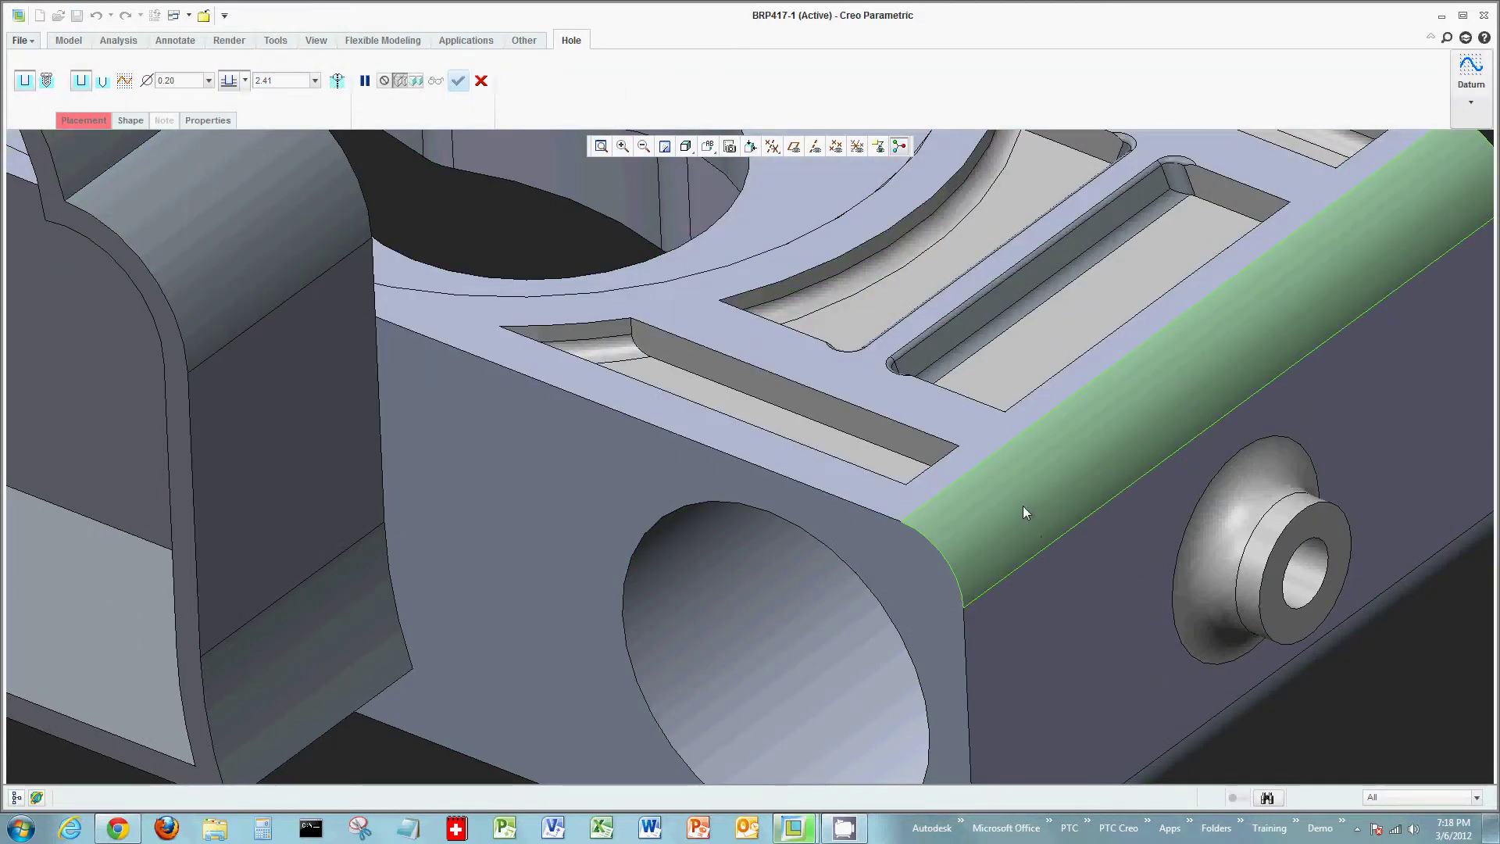
left_click(1117, 425)
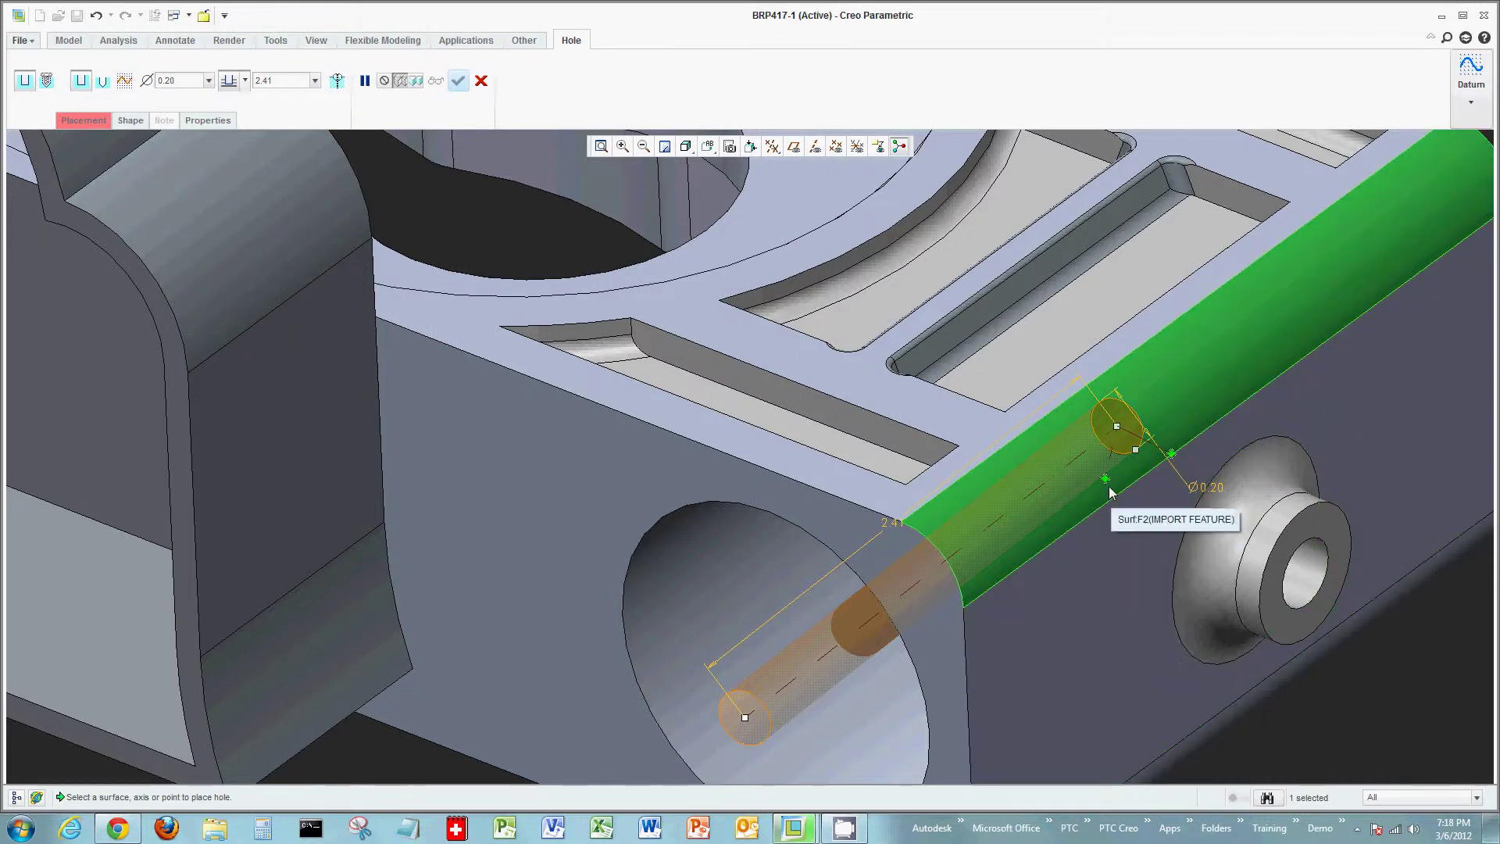
left_click_drag(1104, 478, 834, 513)
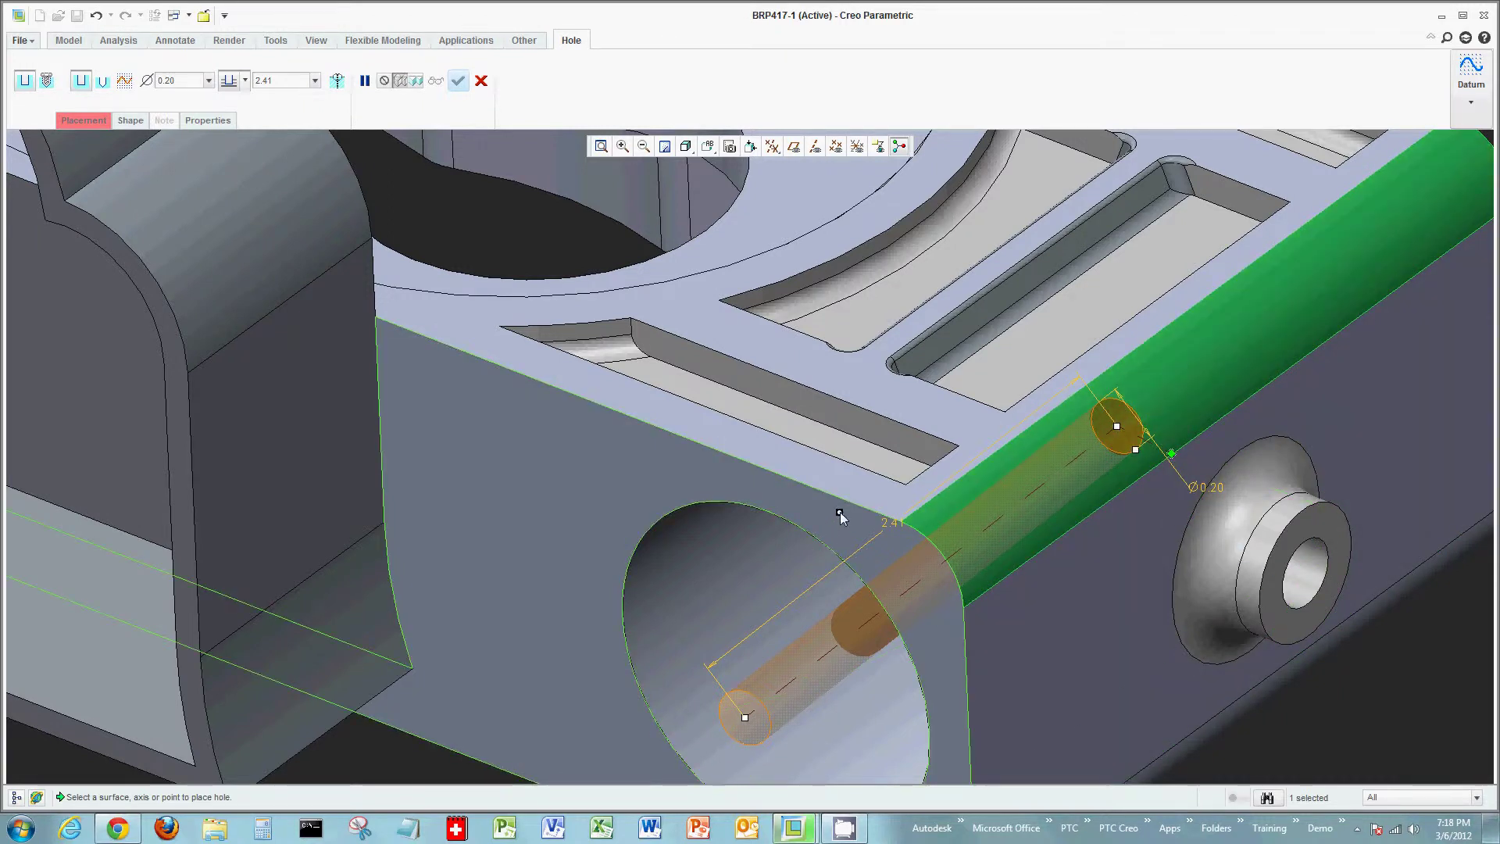
left_click_drag(1176, 466, 1174, 461)
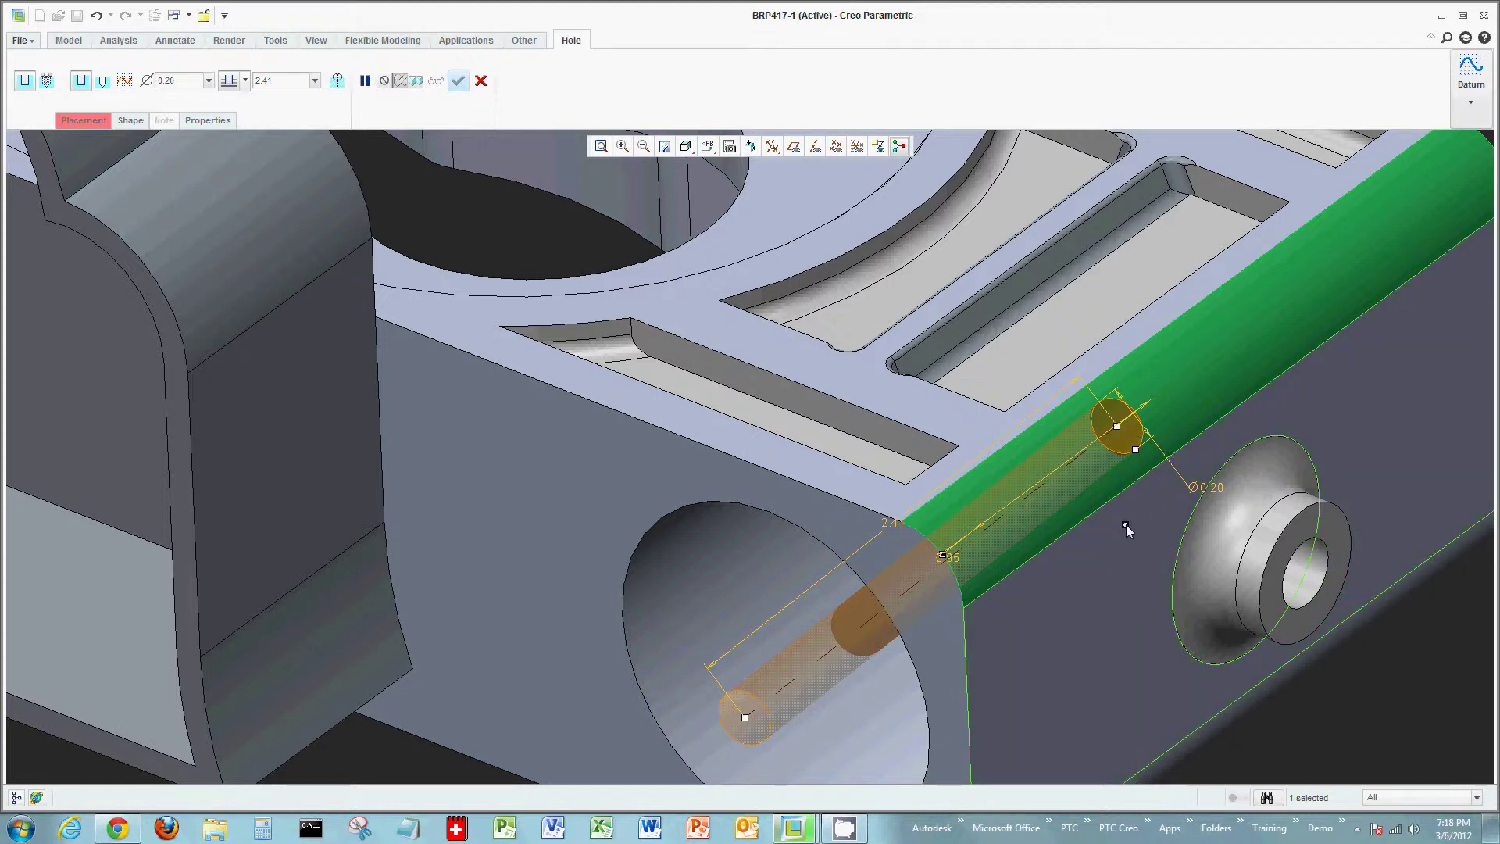
left_click_drag(1132, 506, 1132, 506)
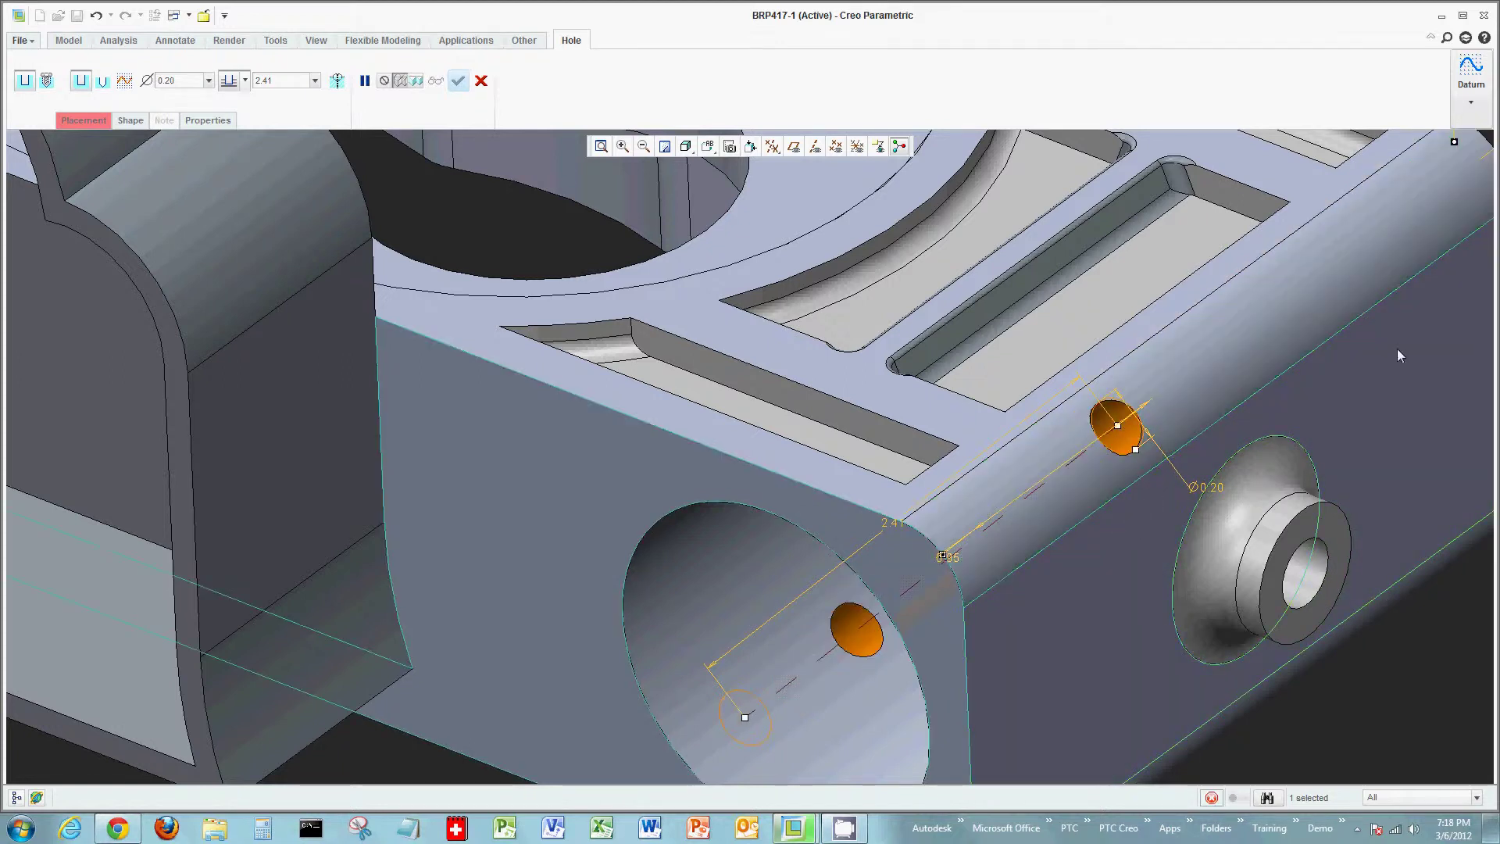
scroll(1397, 349, "down", 2)
scroll(1397, 349, "up", 1)
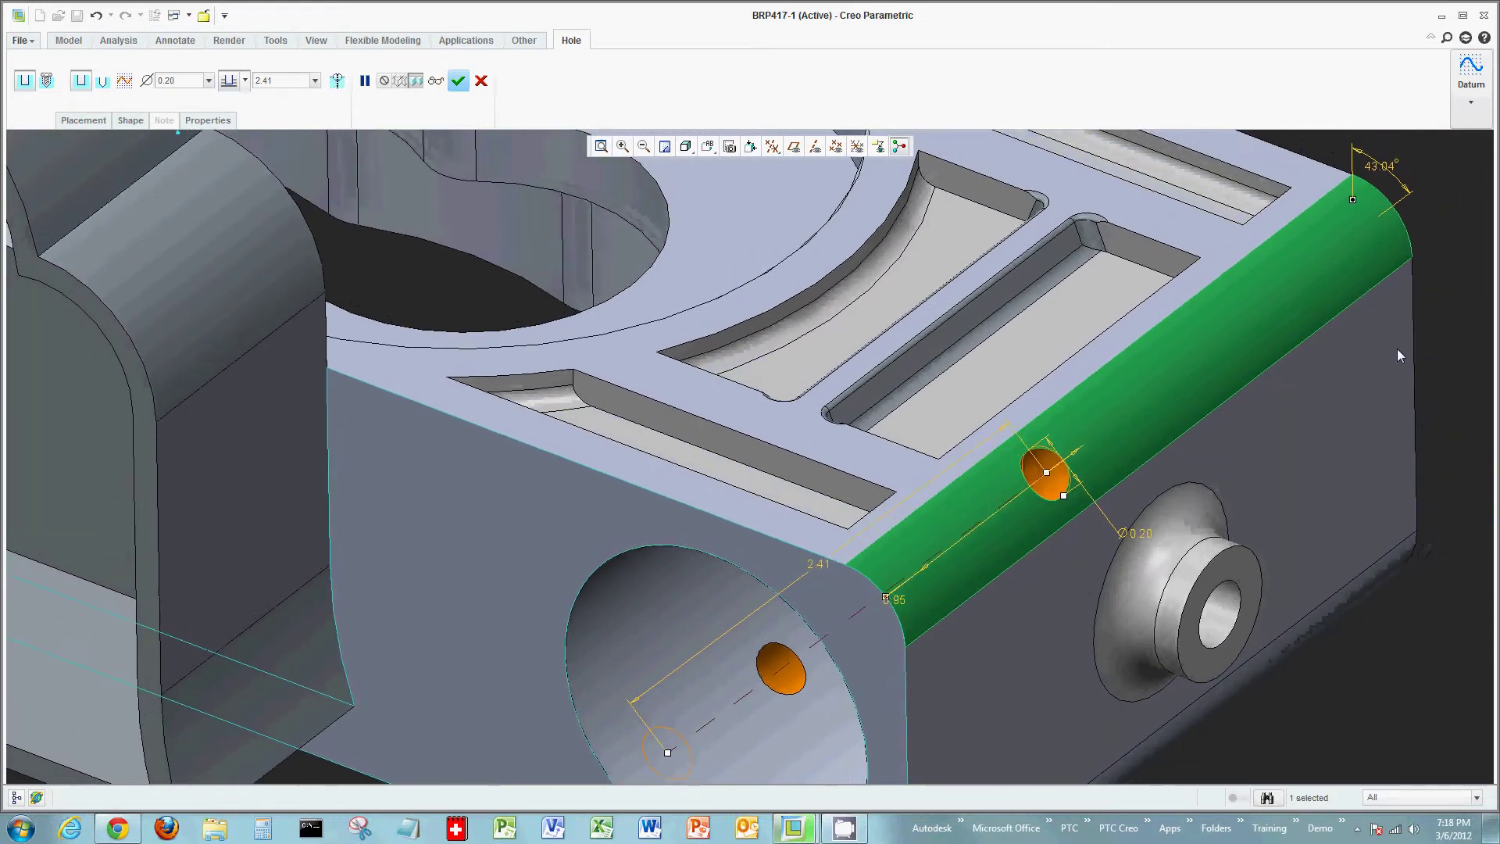
double_click(1381, 167)
key("Return")
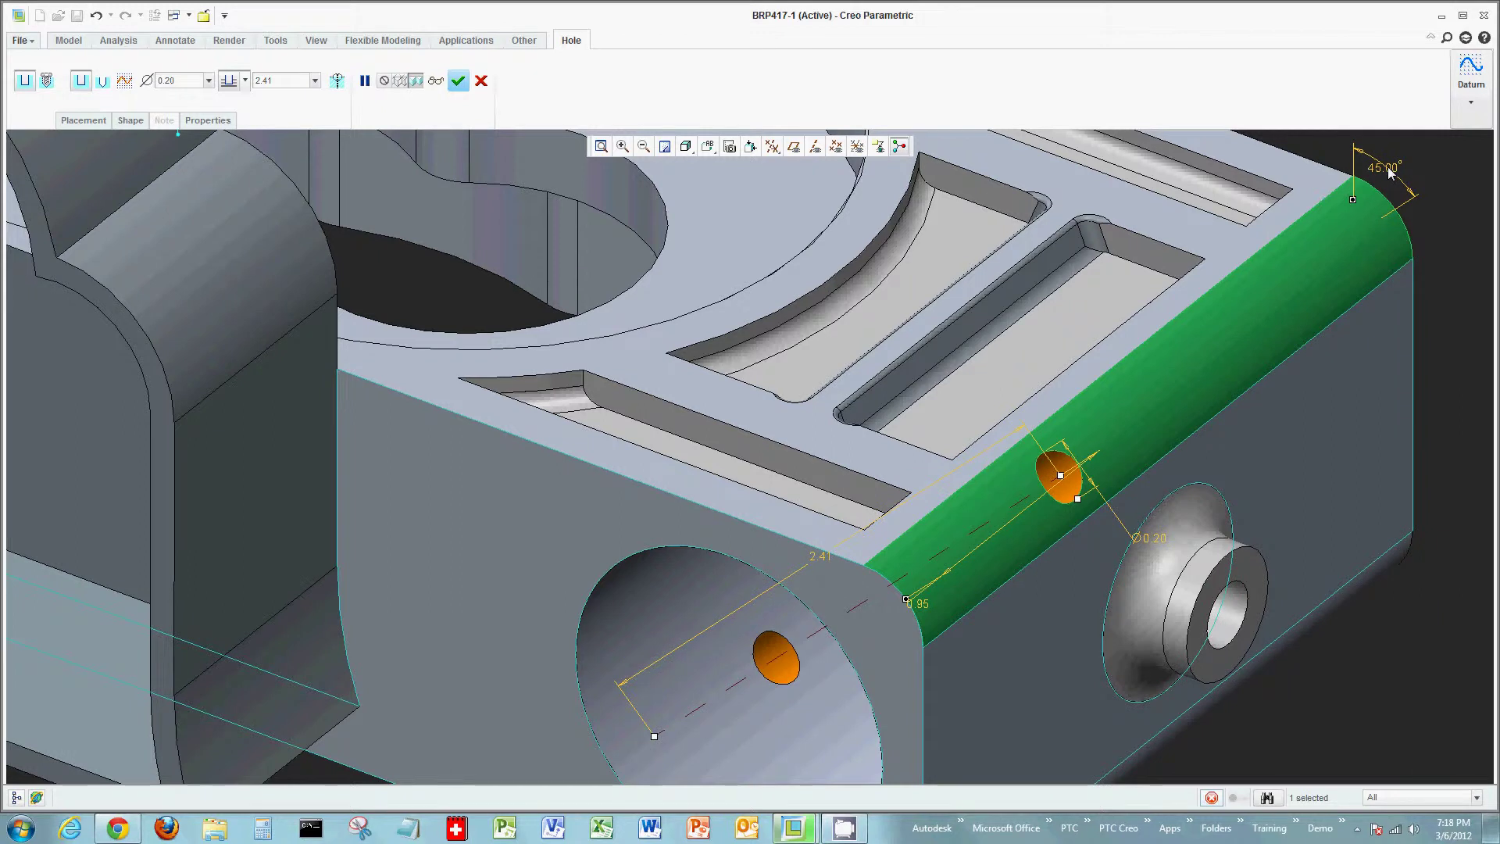
- Set the hole 0.50 from the front face, Ø0.19 and 1.34 deep
double_click(927, 608)
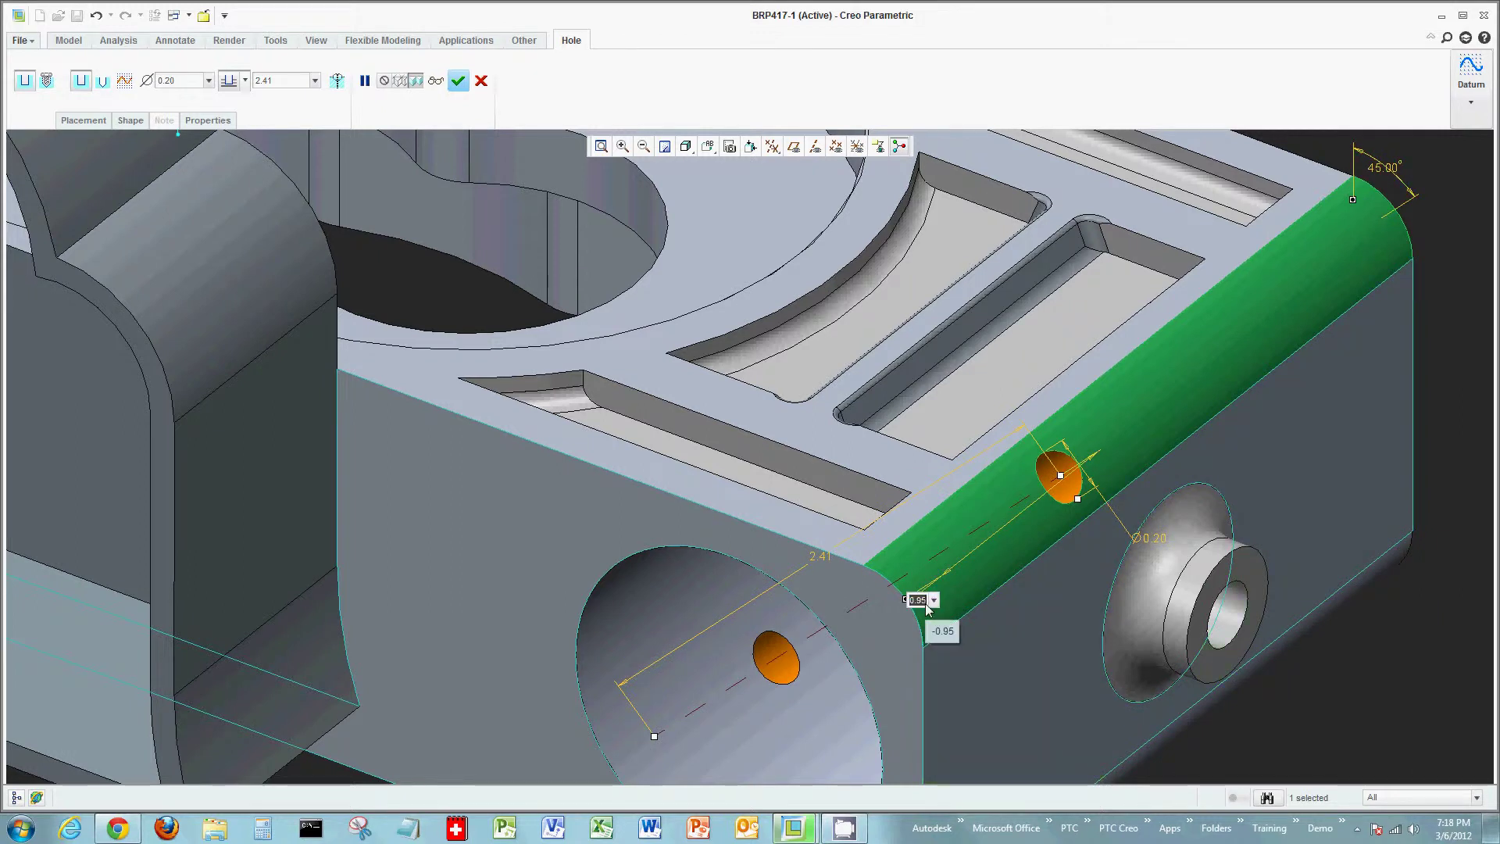
type("0.5")
key("Return")
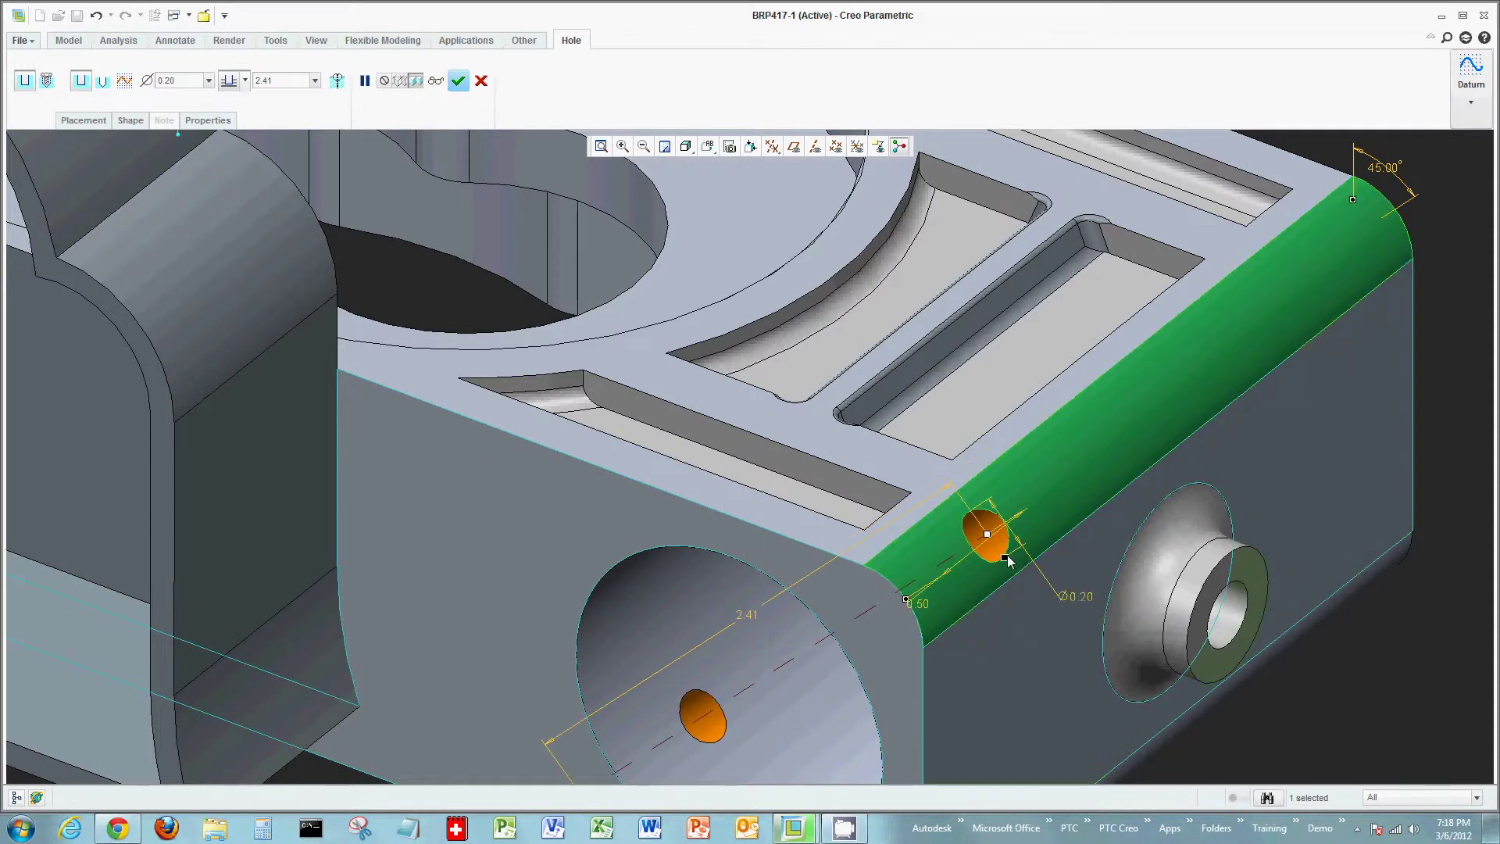
left_click_drag(1003, 556, 1006, 559)
middle_click_drag(582, 750, 609, 653)
left_click_drag(608, 653, 795, 573)
- Set the hole diameter to 0.20 and its depth to Through All
left_click_drag(180, 81, 146, 88)
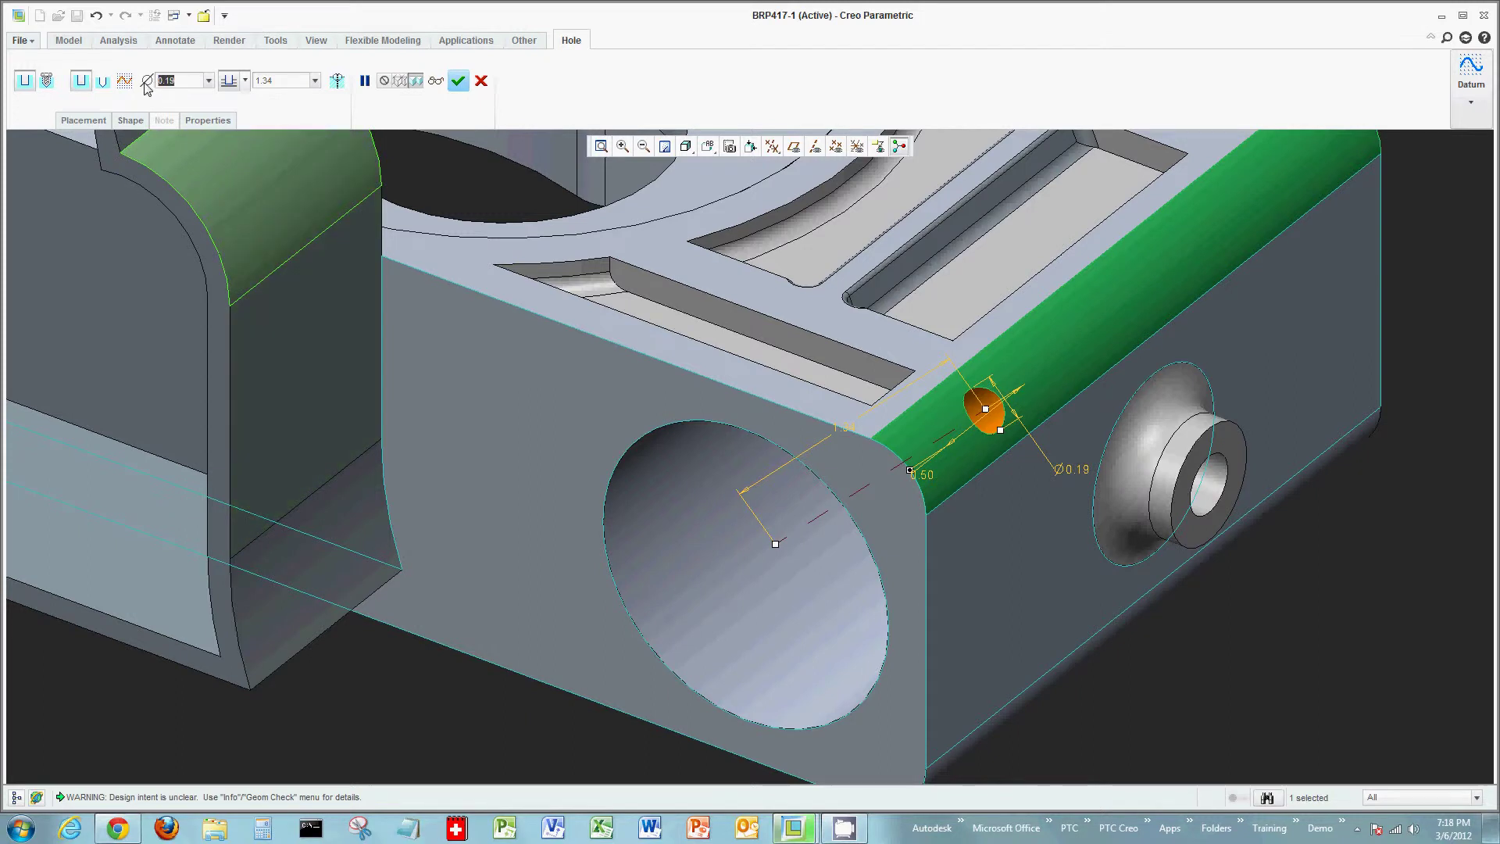
type("2")
key("Return")
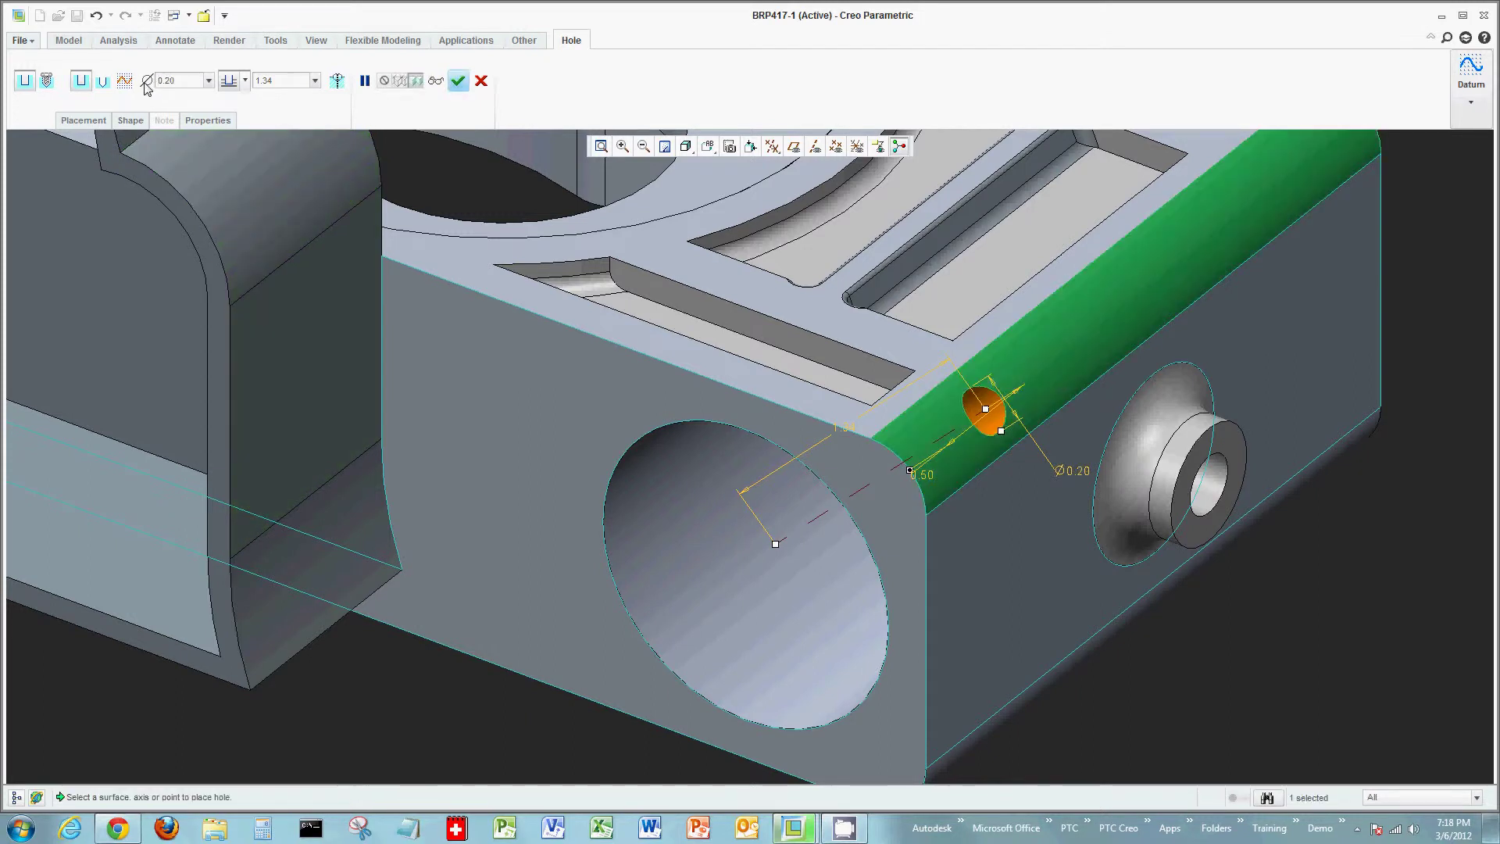
left_click(244, 81)
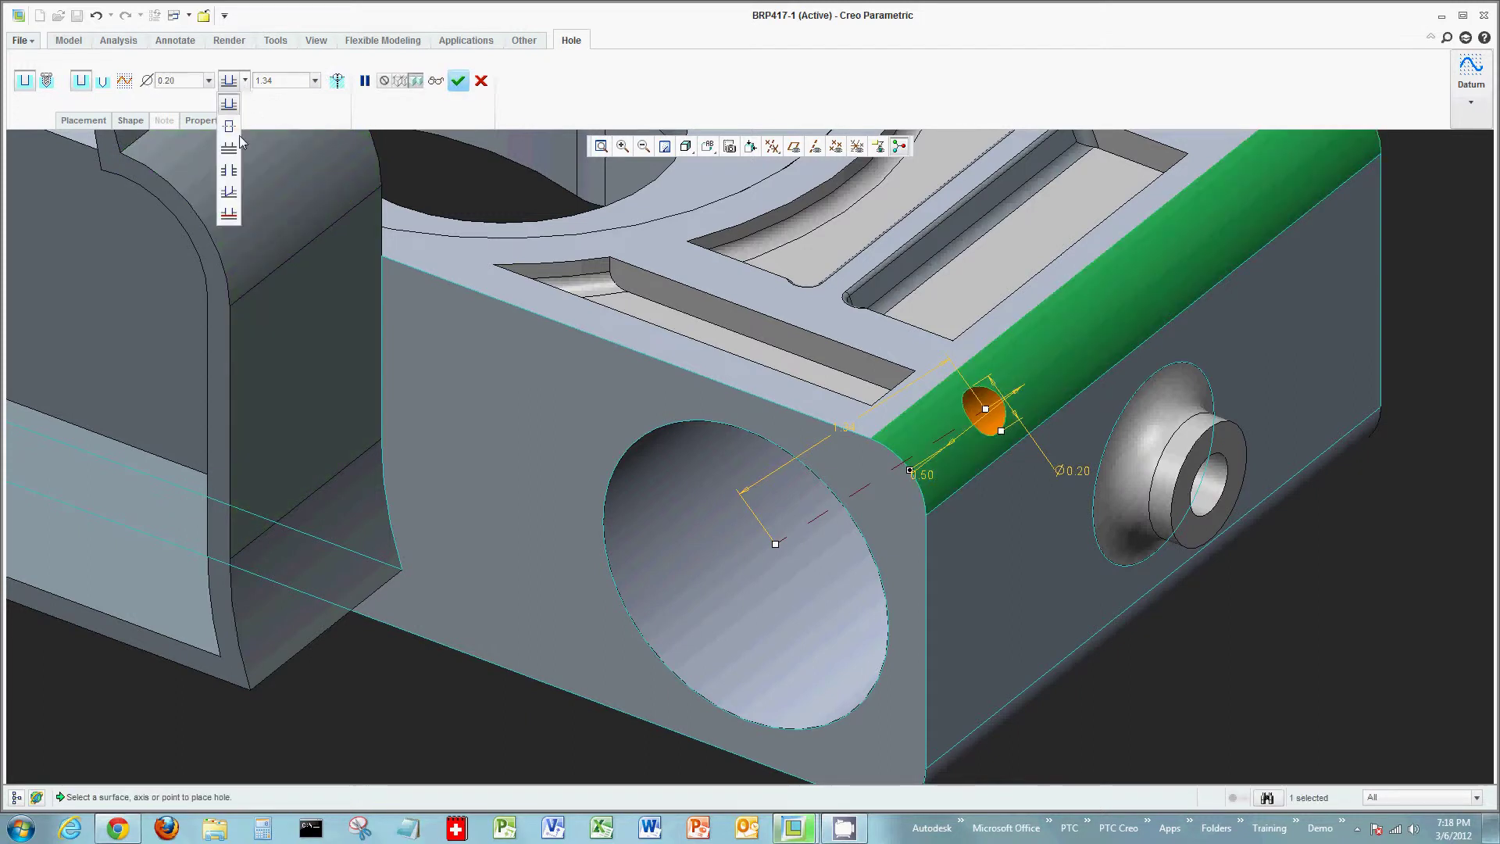
left_click(229, 148)
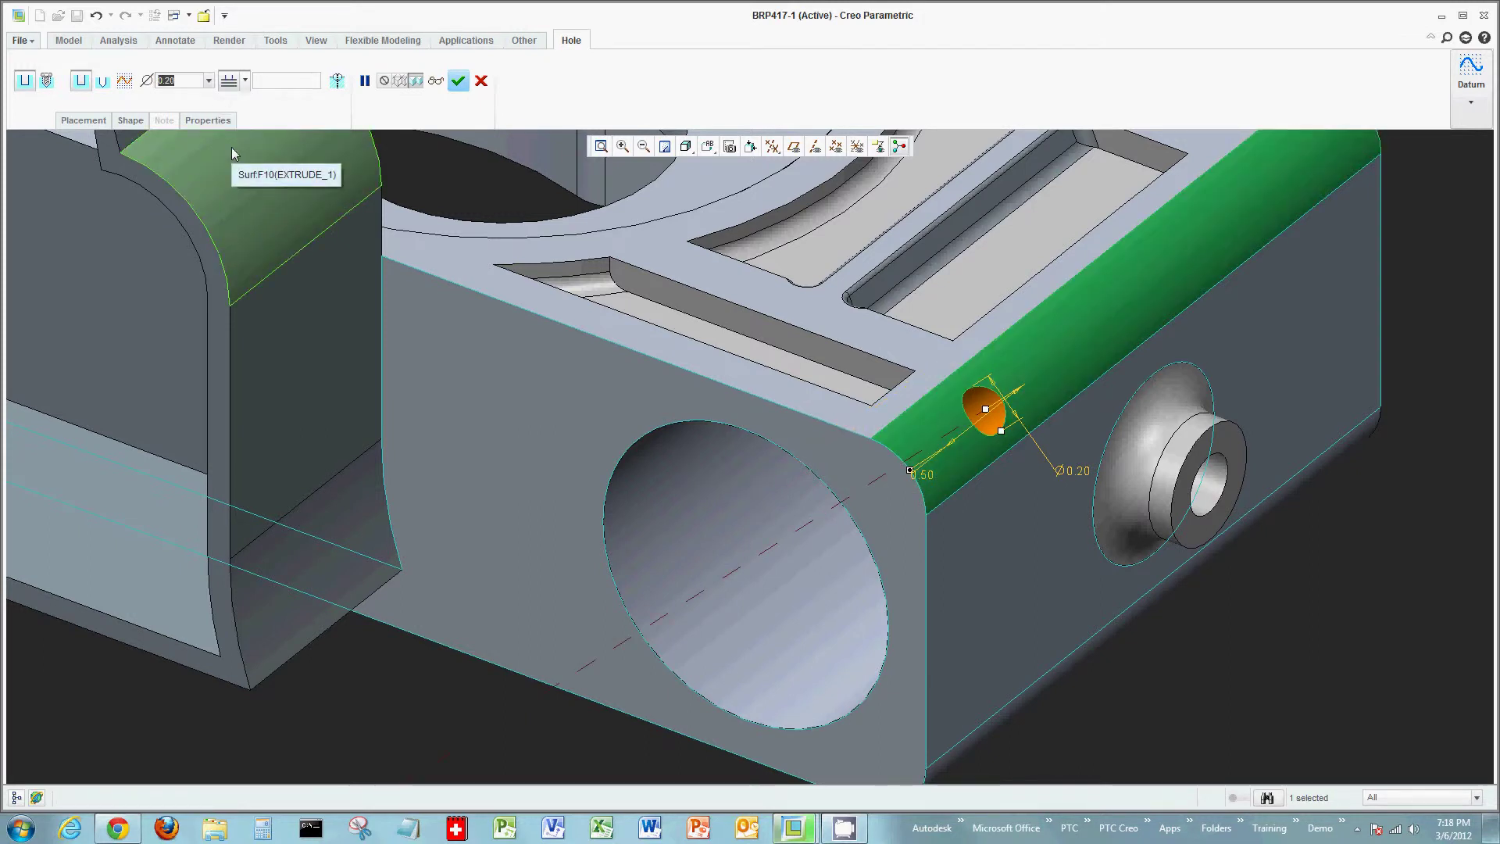
scroll(232, 147, "down", 2)
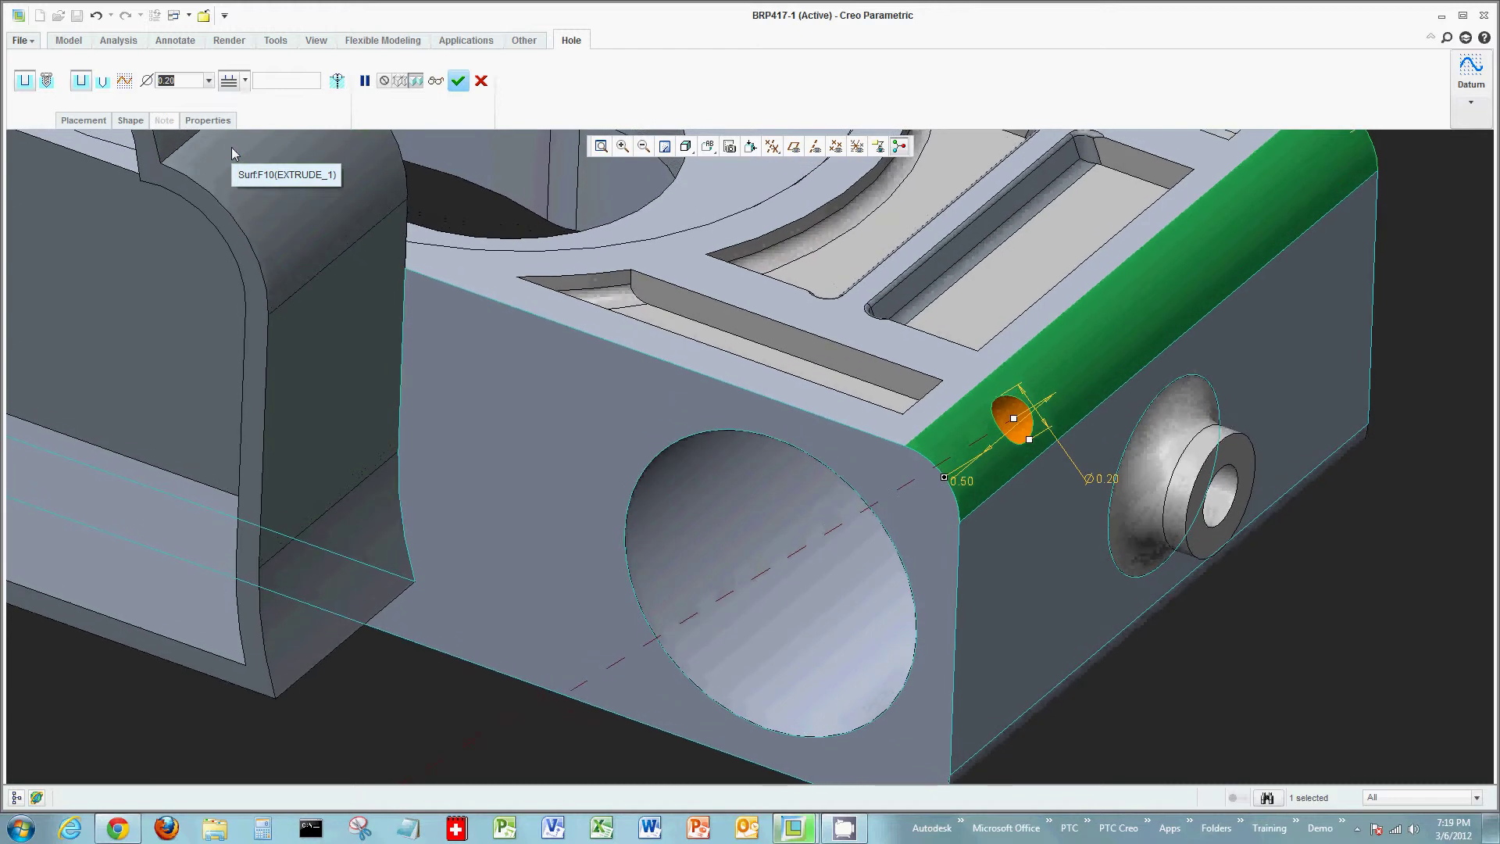
- Make it a standard UNC 8-32 tapped hole with a counterbore
left_click(104, 82)
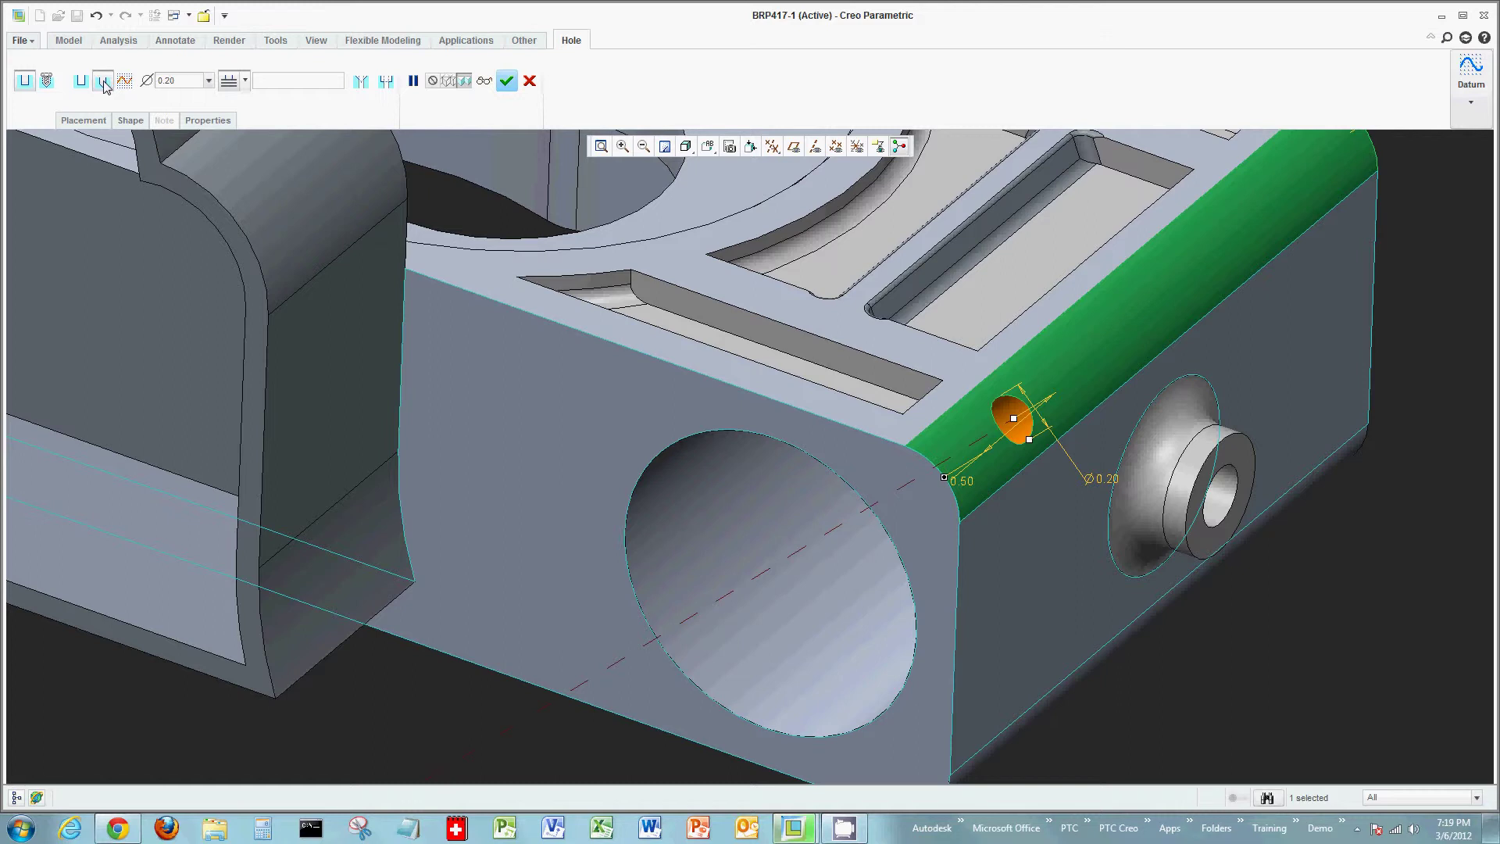
left_click(46, 81)
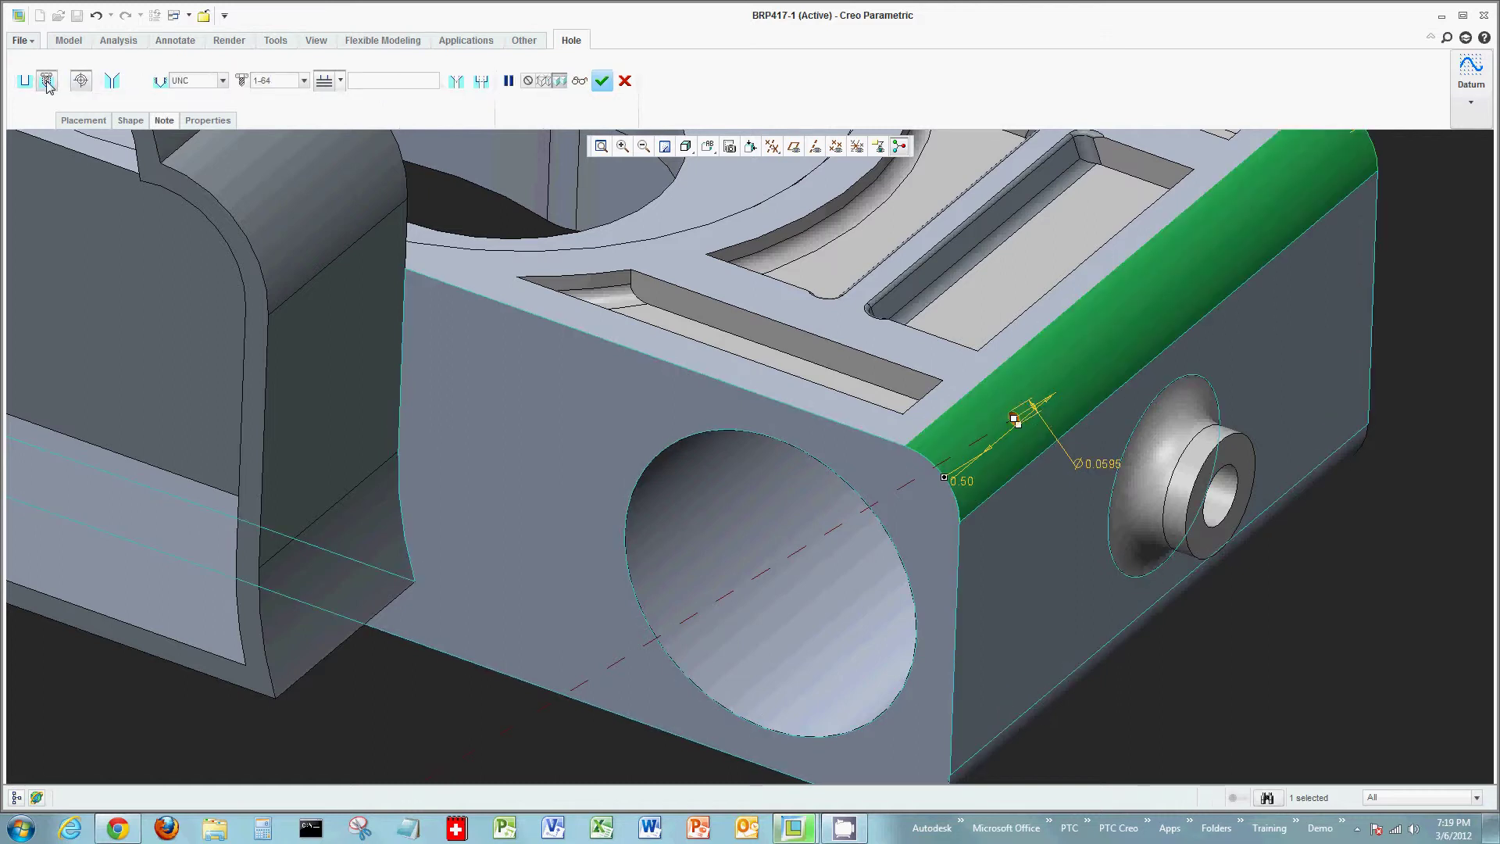
left_click(303, 81)
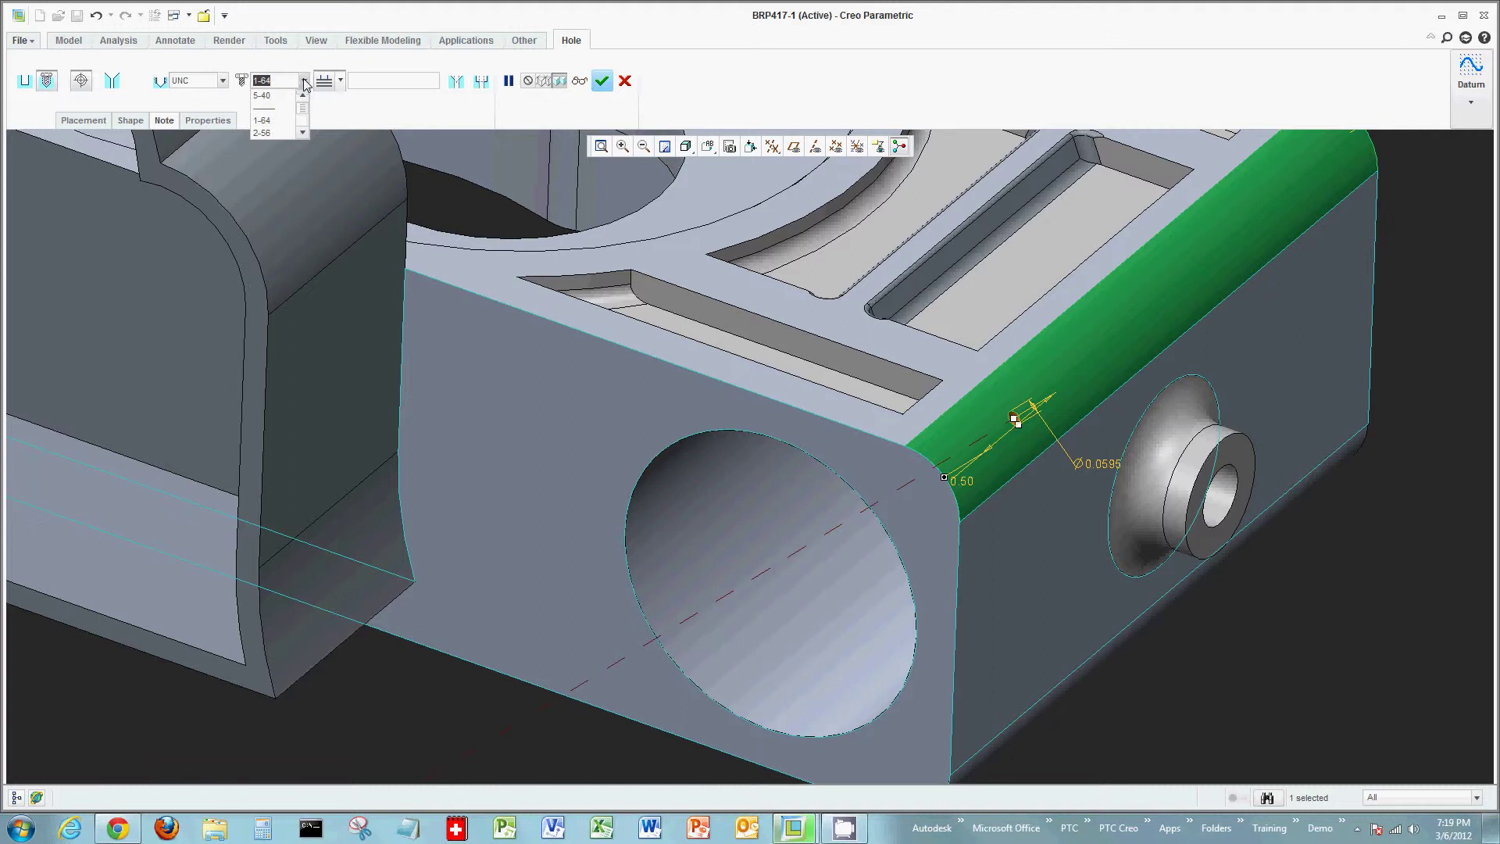
left_click(303, 133)
left_click(279, 133)
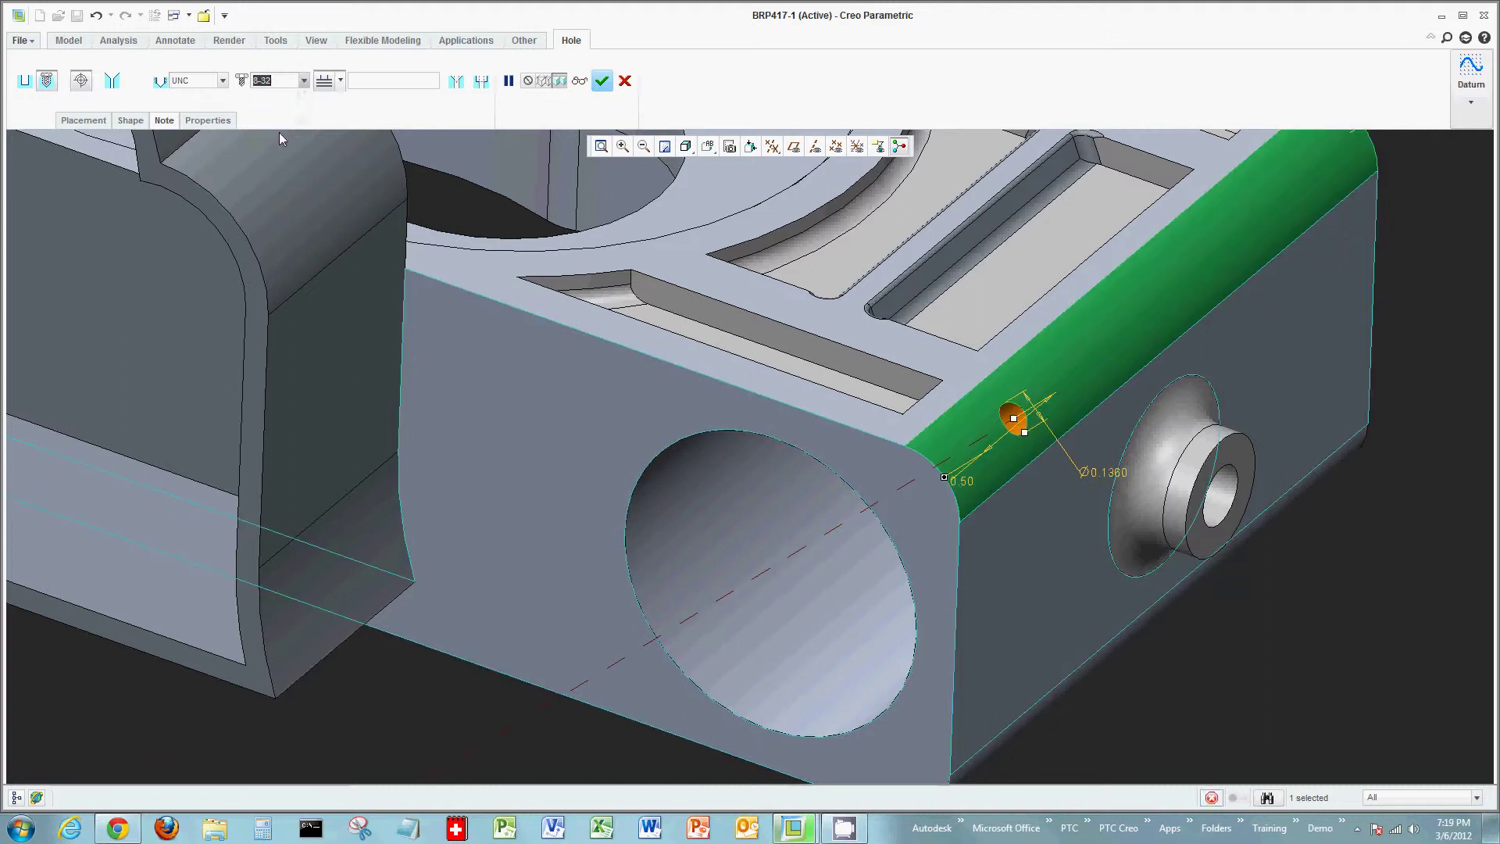
left_click(481, 81)
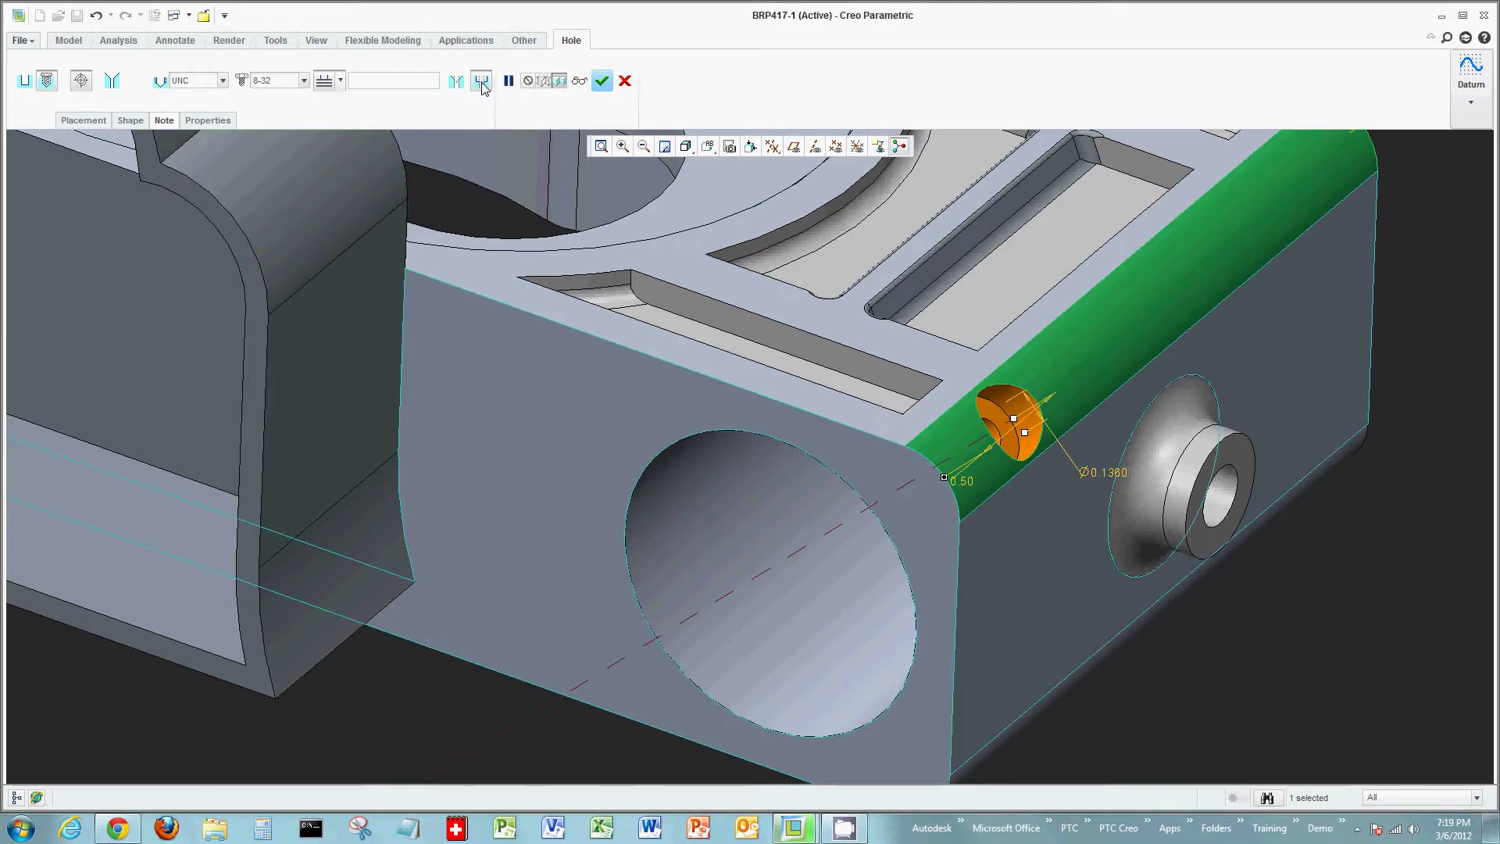
- Review the hole's Shape and Note tabs, then finish HOLE_1
left_click(130, 121)
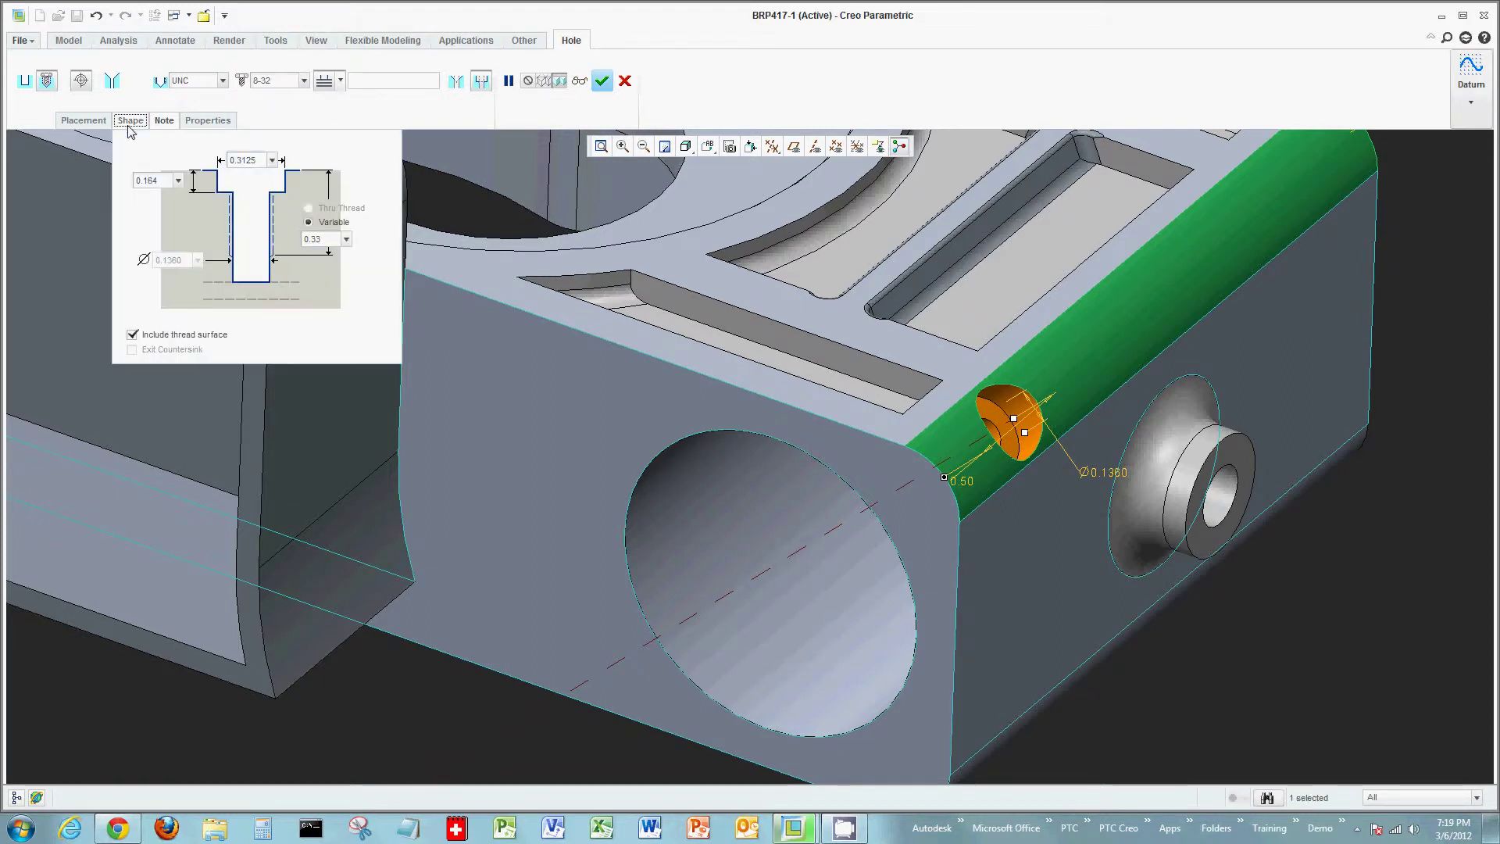
left_click(129, 121)
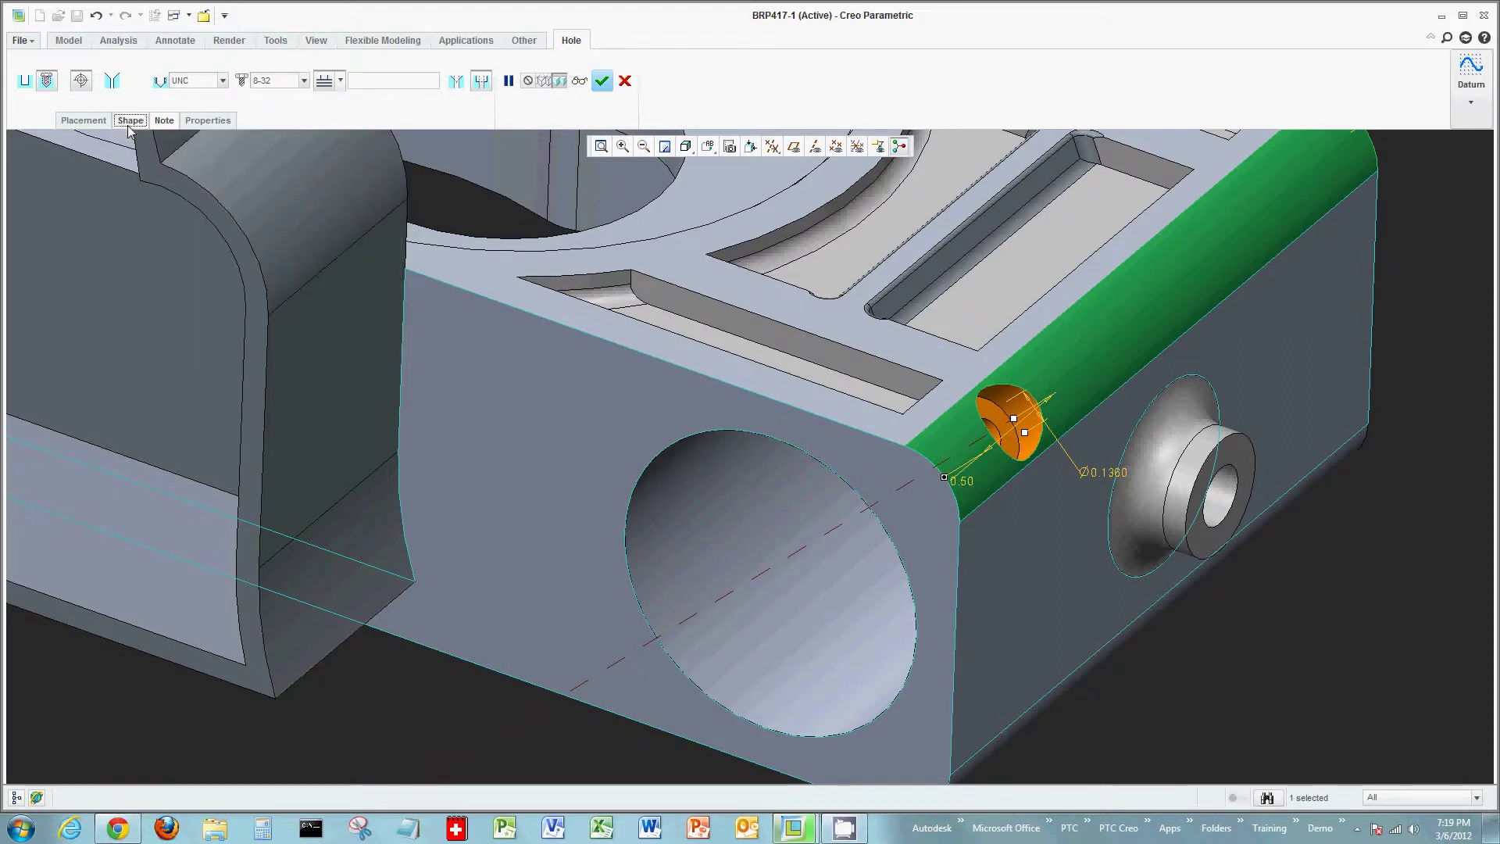
left_click(163, 121)
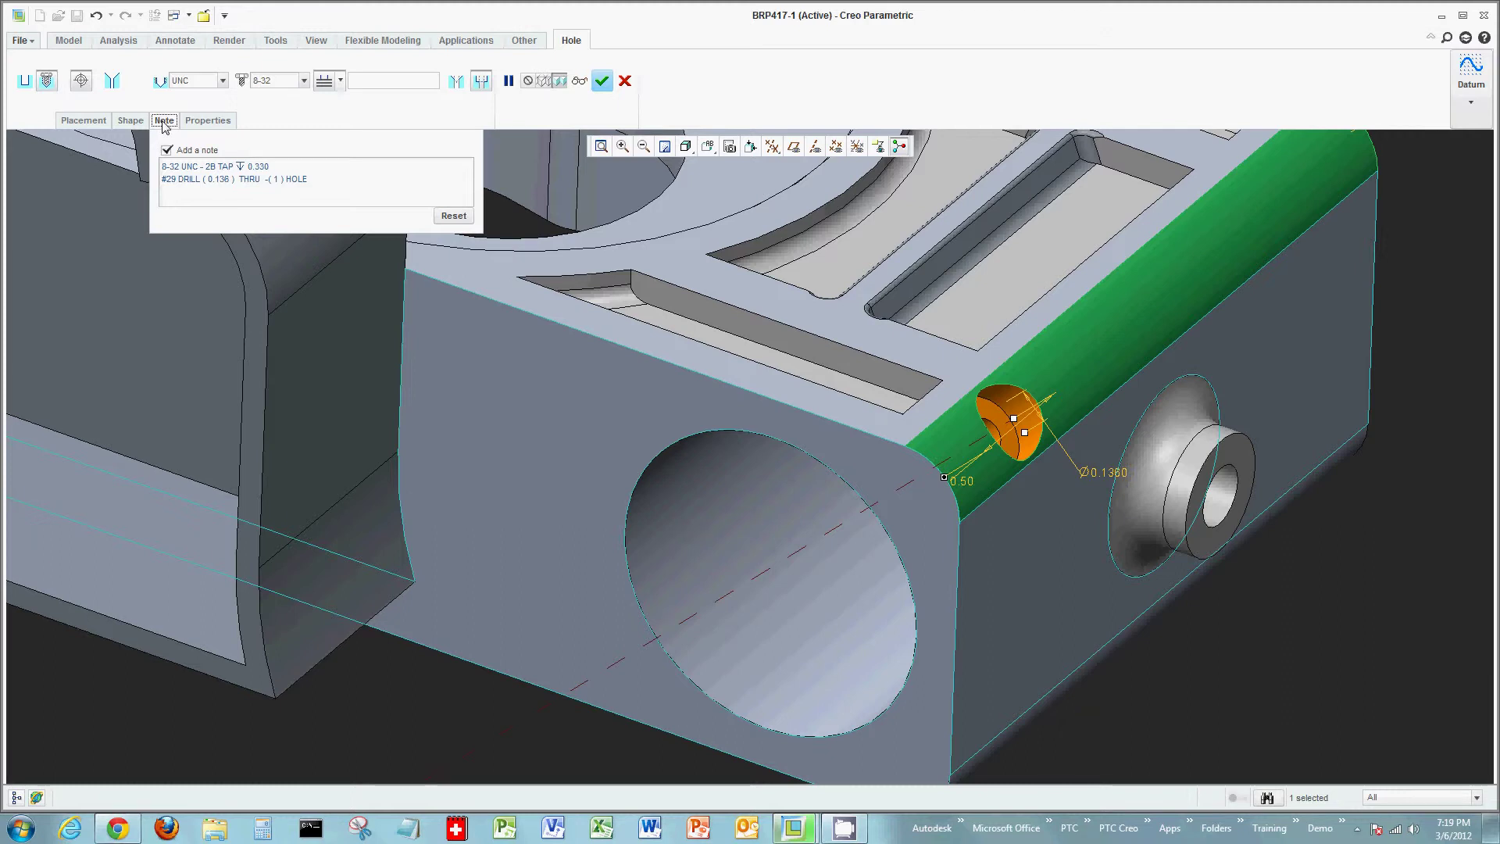
left_click(164, 121)
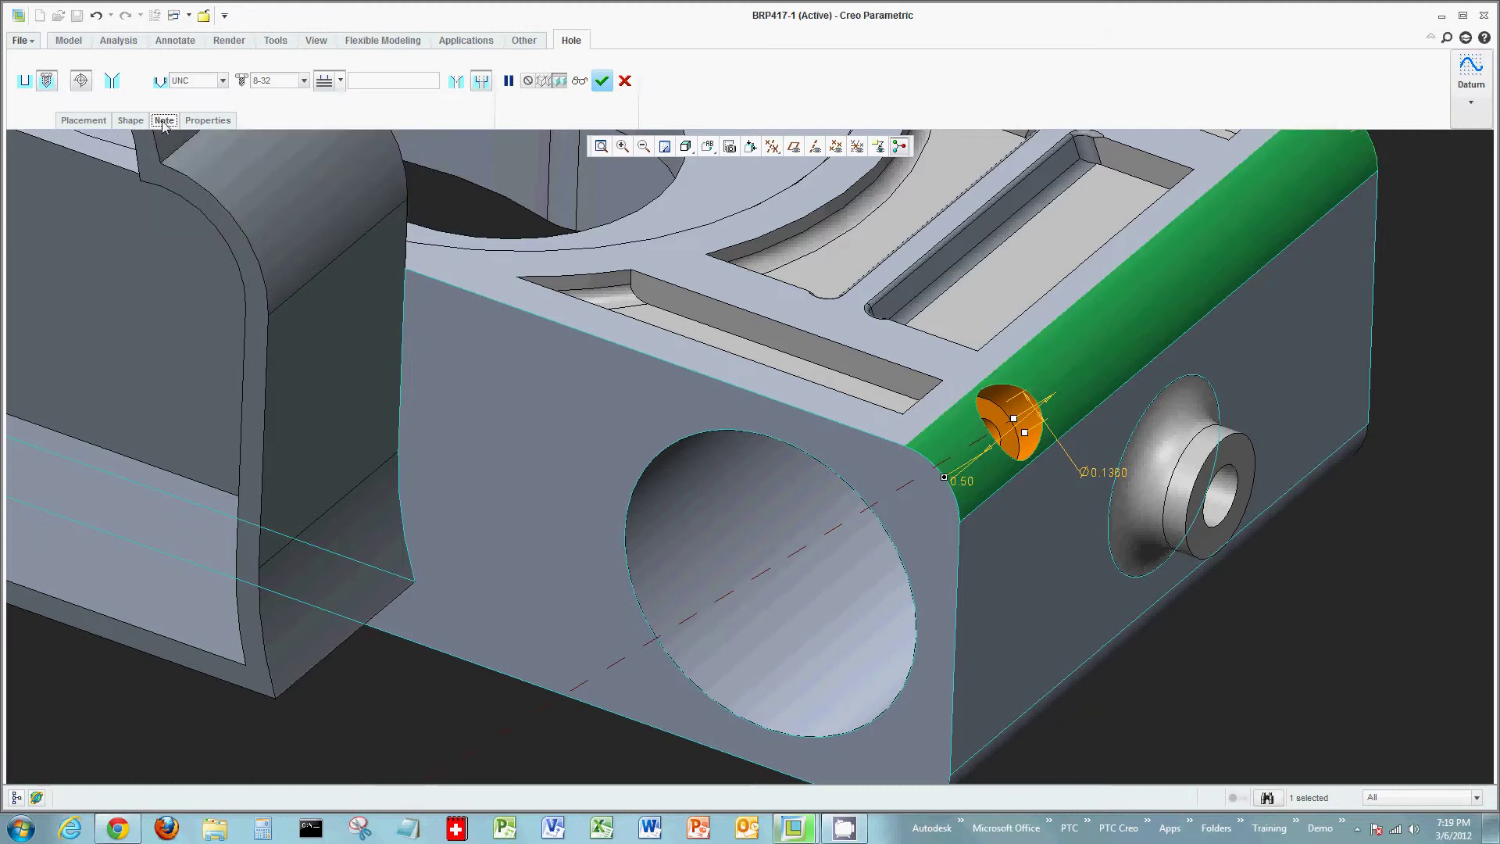
middle_click(1244, 640)
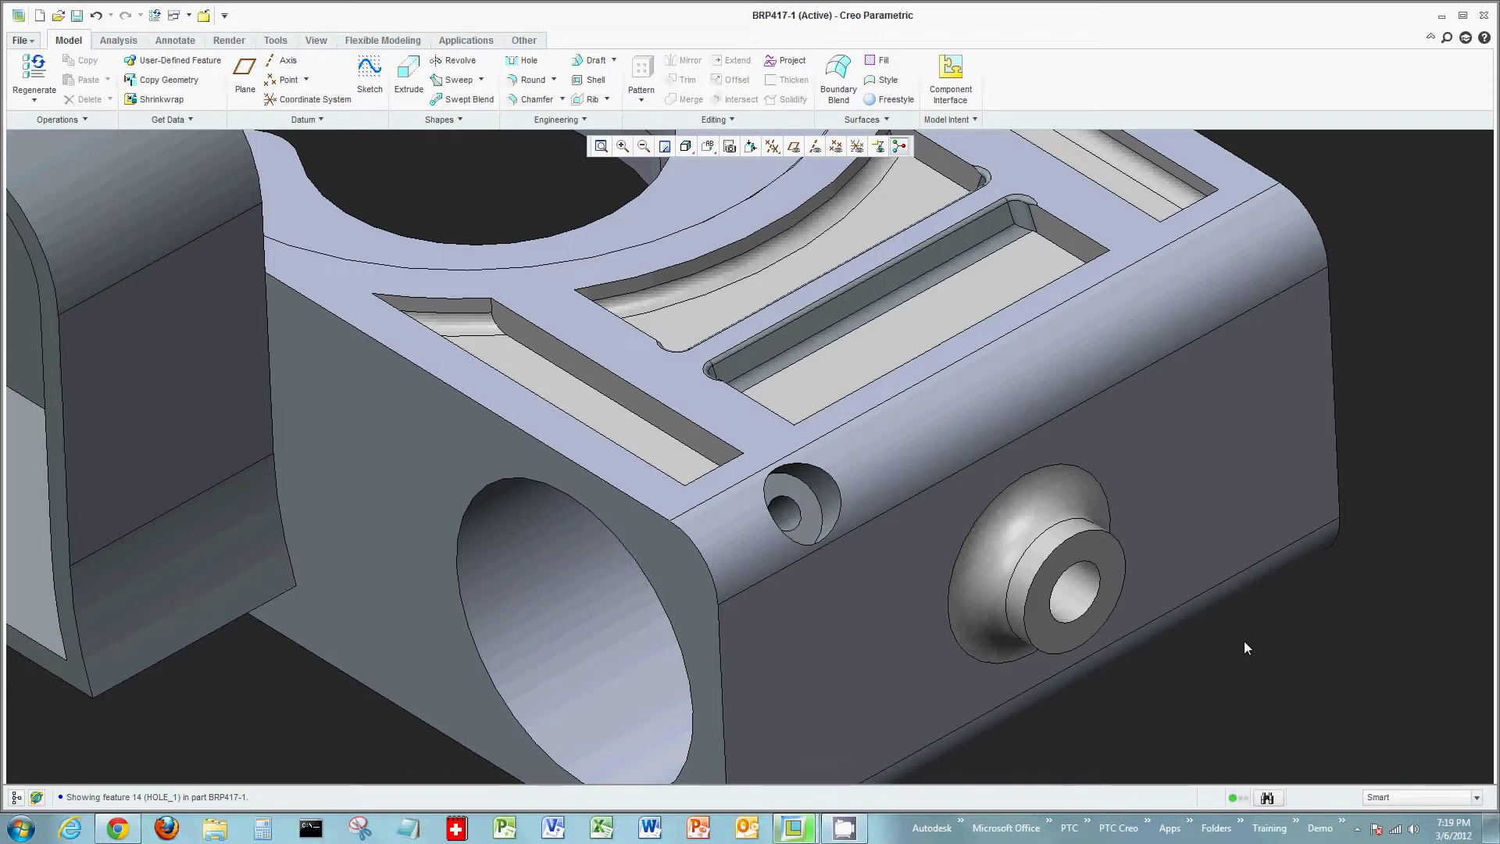
- Start a Direction pattern of the new counterbored hole
left_click(808, 486)
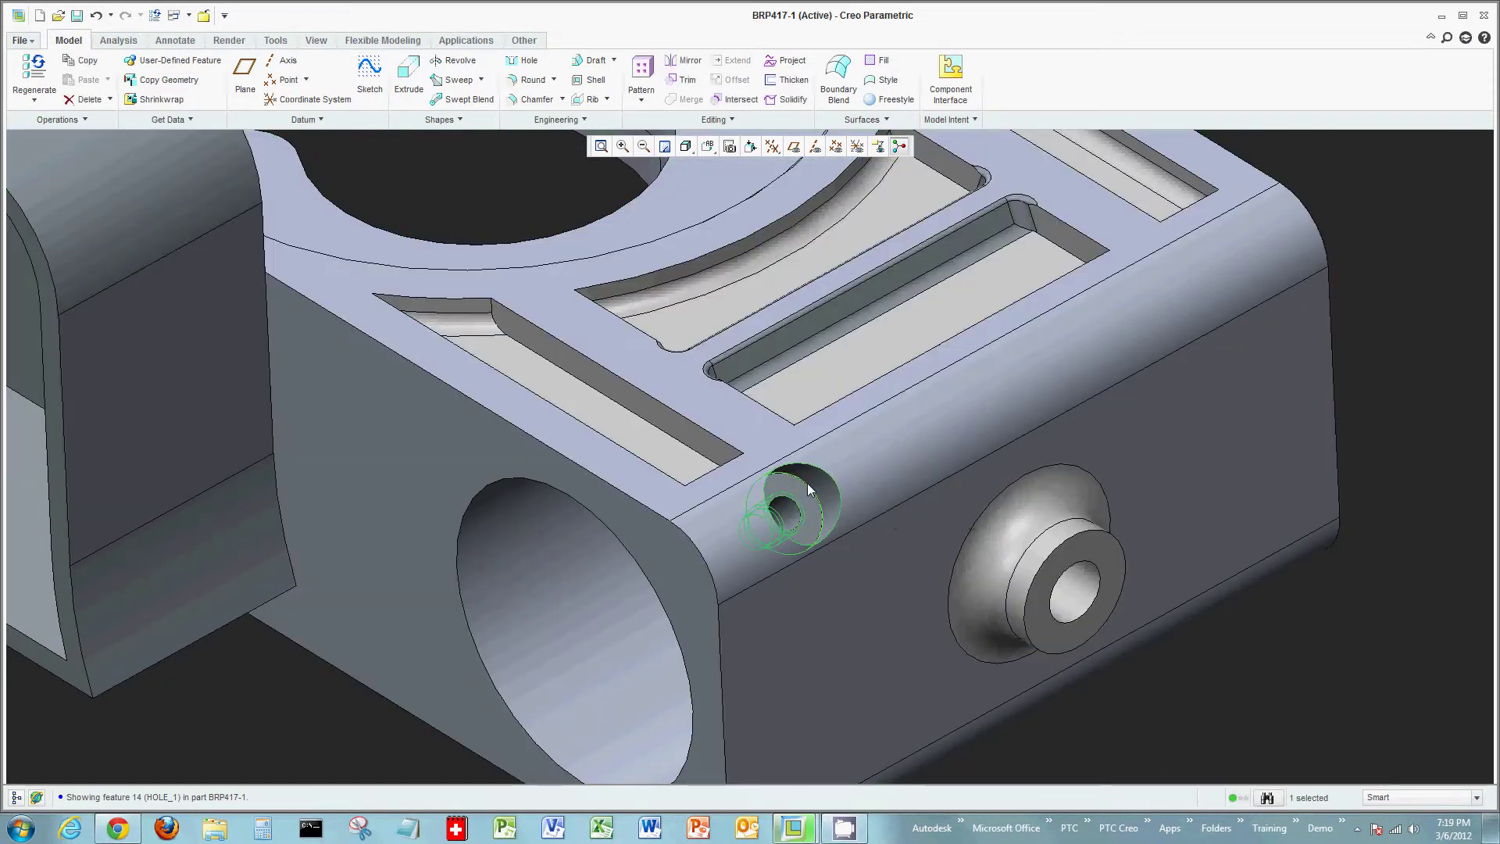
left_click(642, 75)
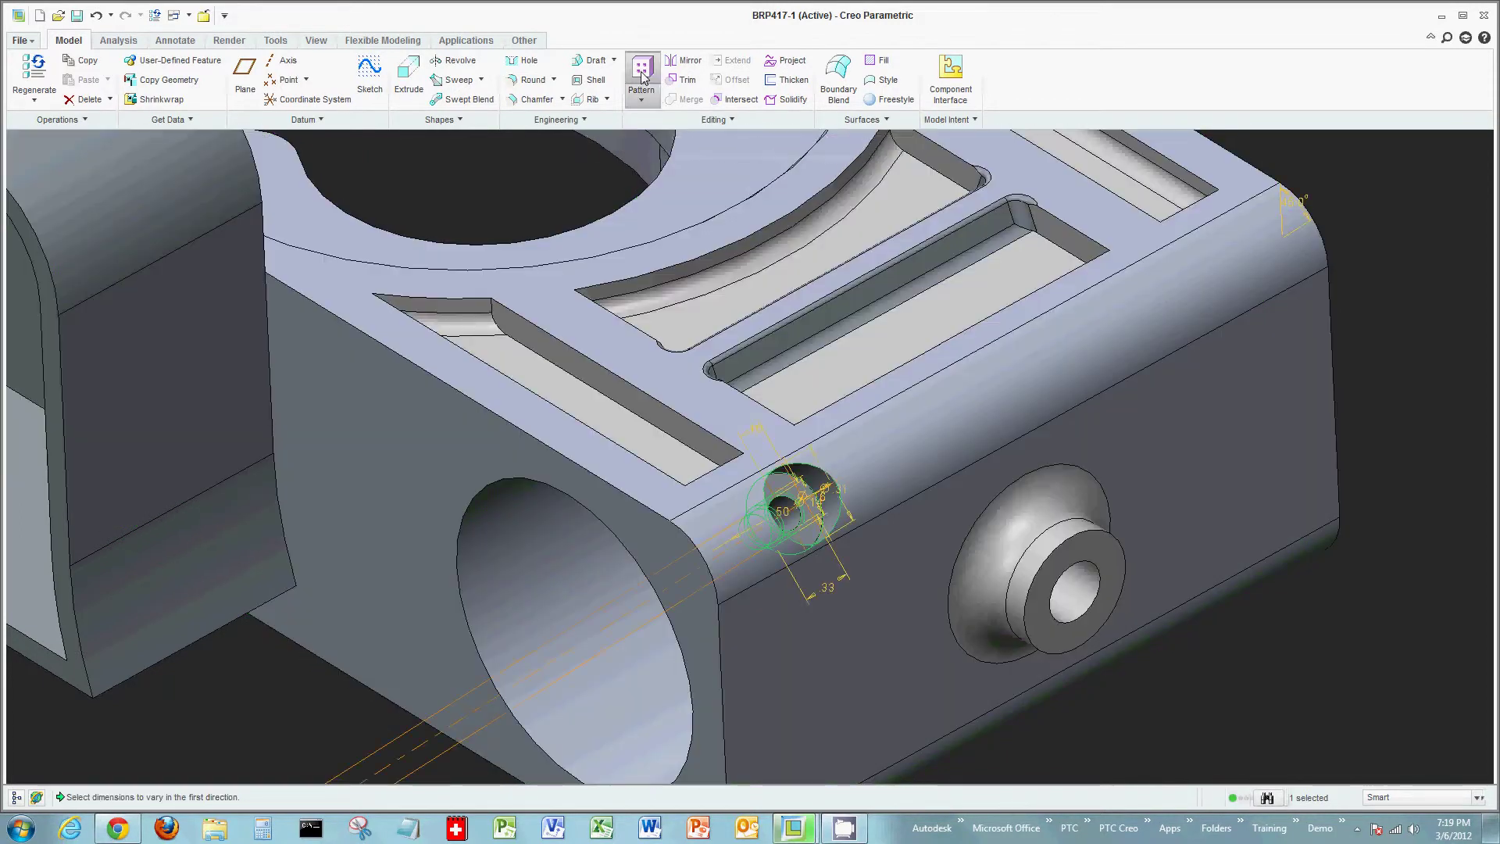
left_click(46, 79)
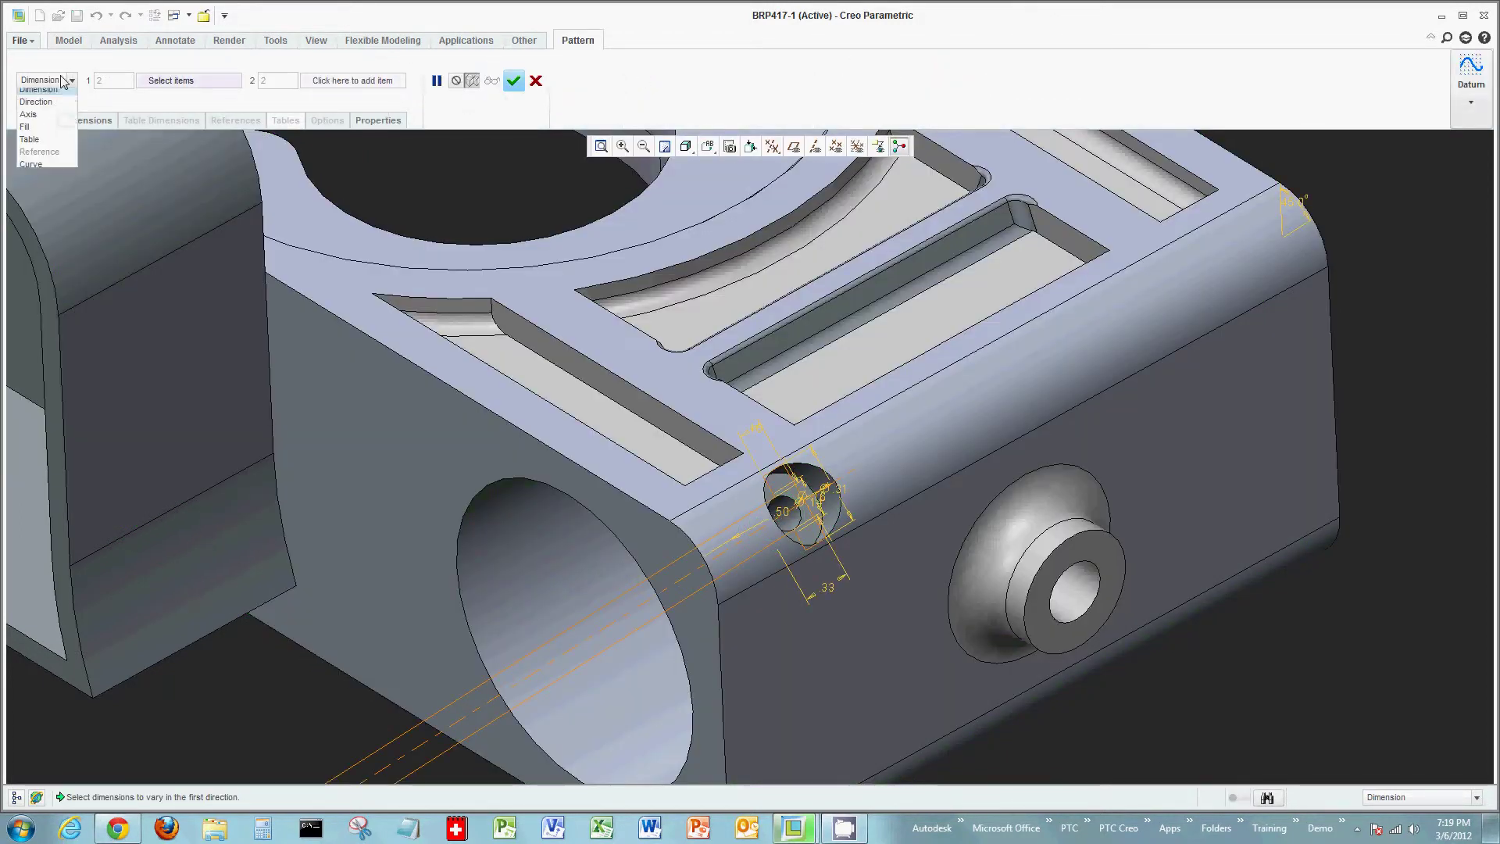
left_click(39, 100)
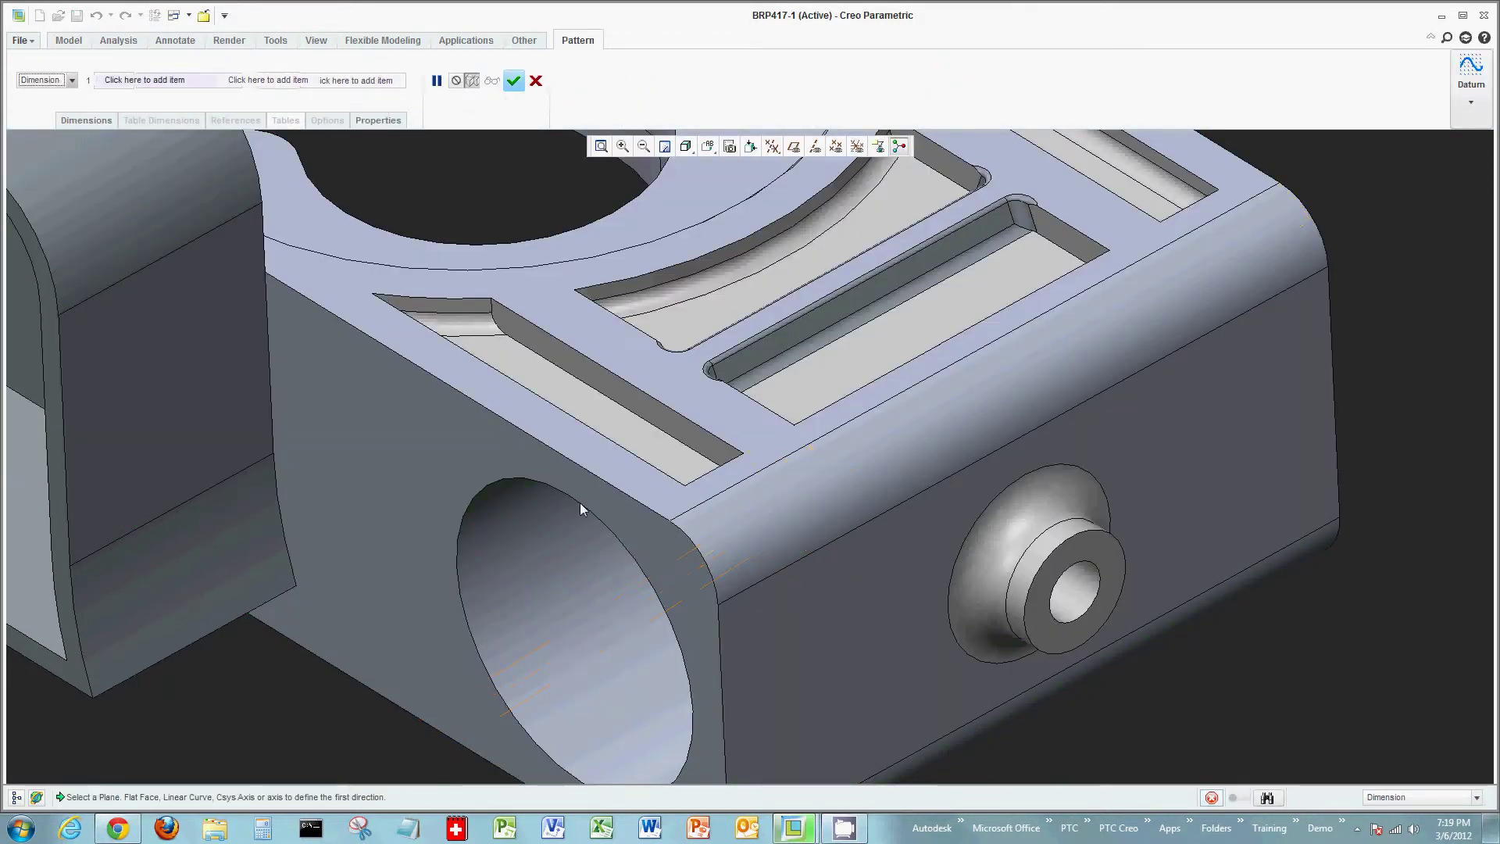
- Pattern three holes along the front face at 0.50 spacing with flipped direction, and accept
left_click(668, 559)
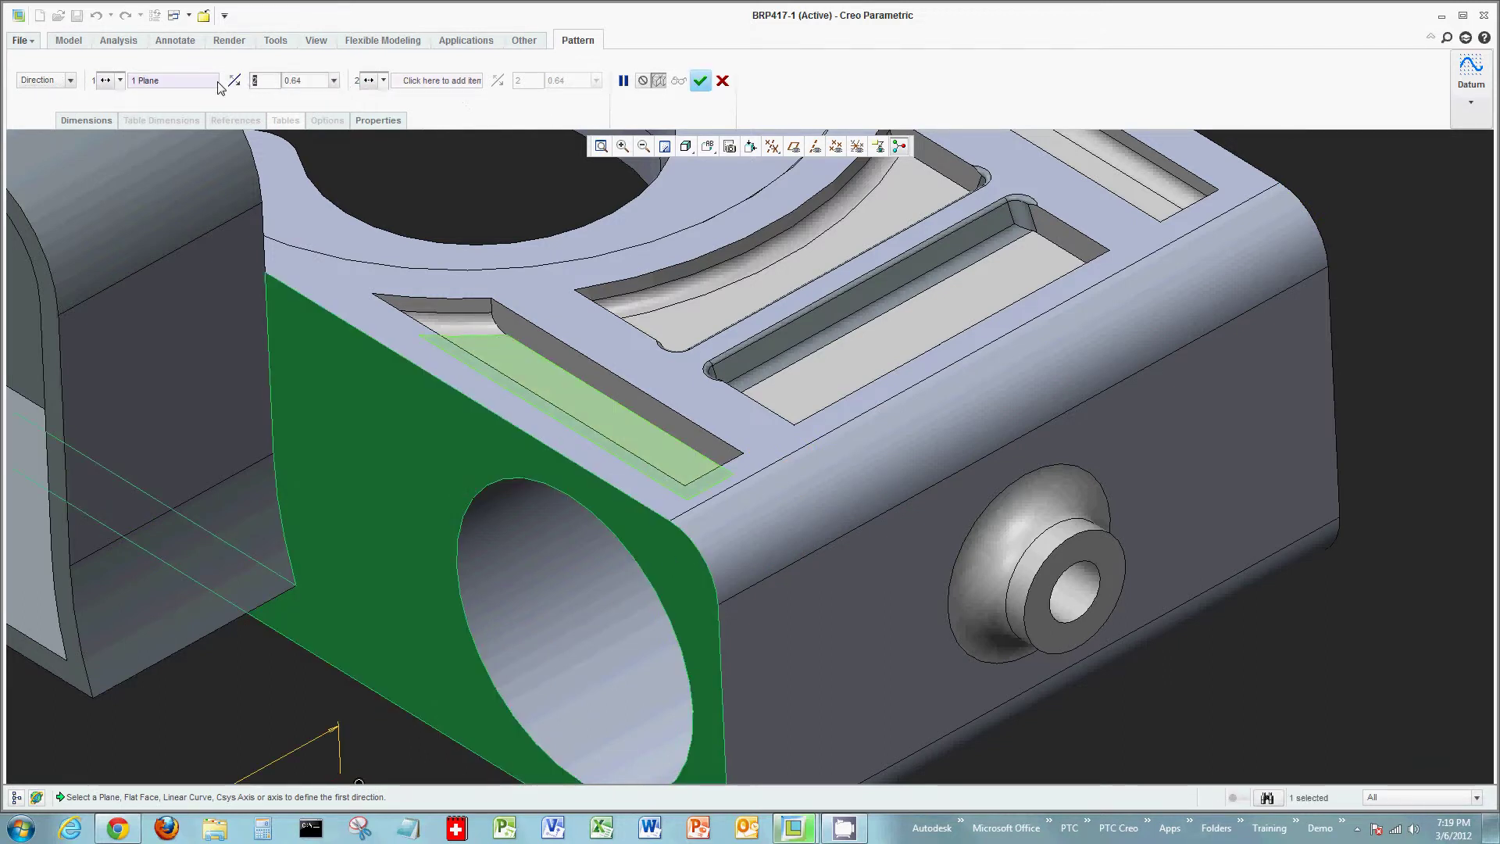
type("3")
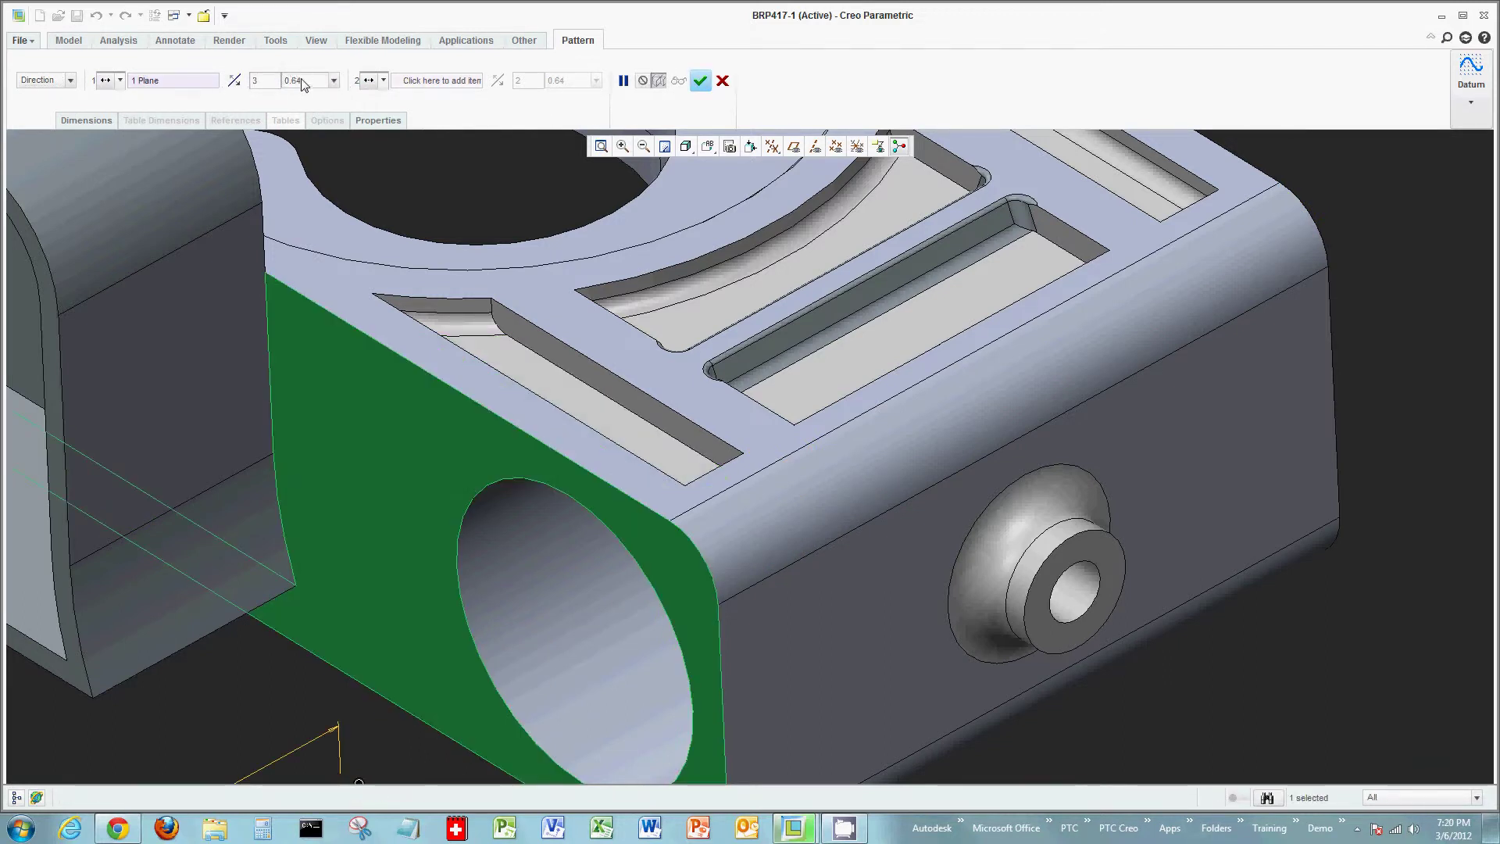
double_click(292, 81)
type("5")
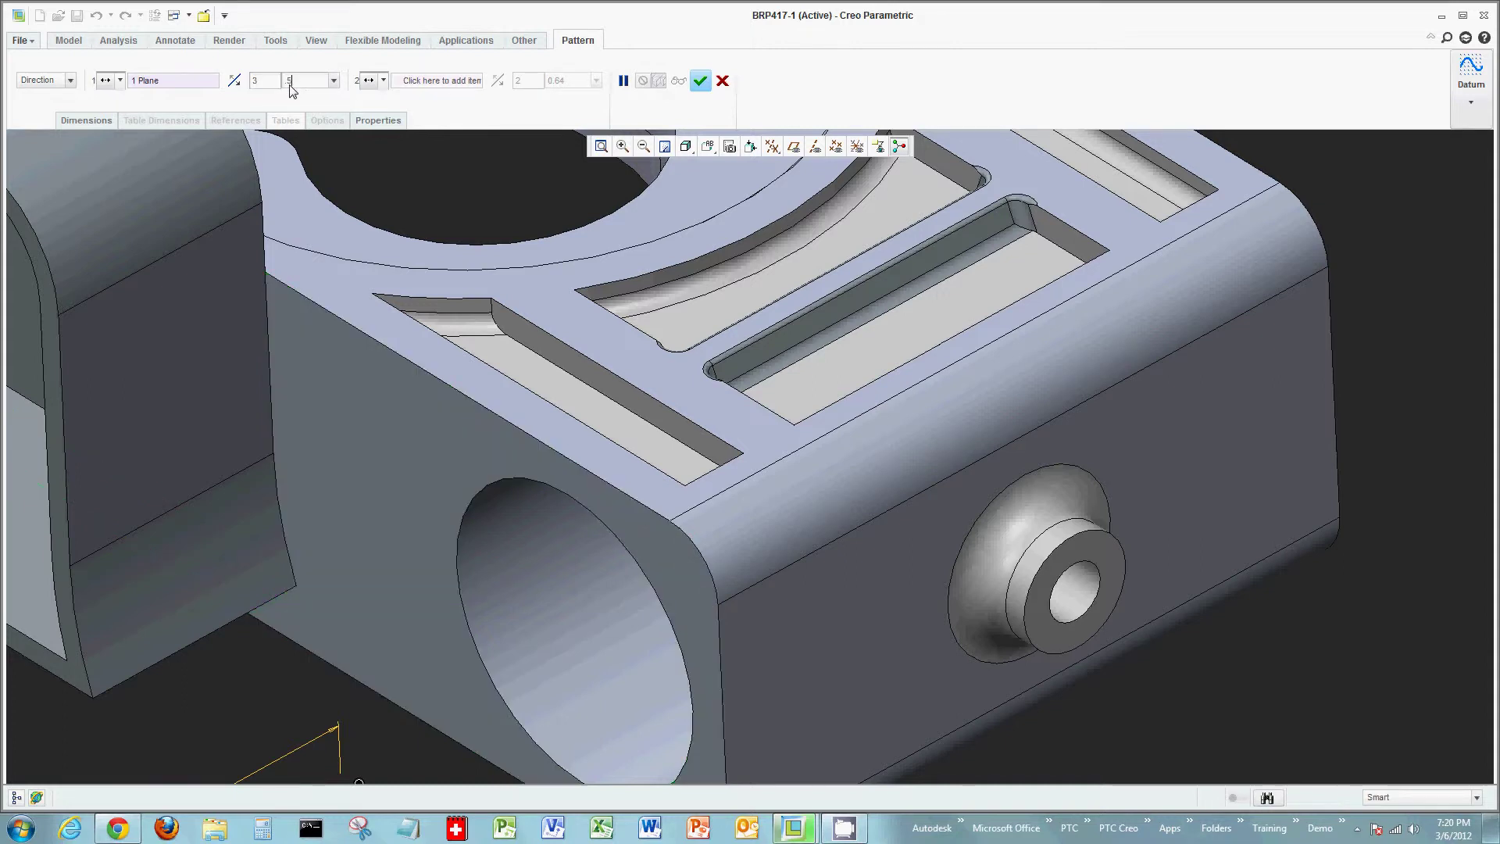
key("Return")
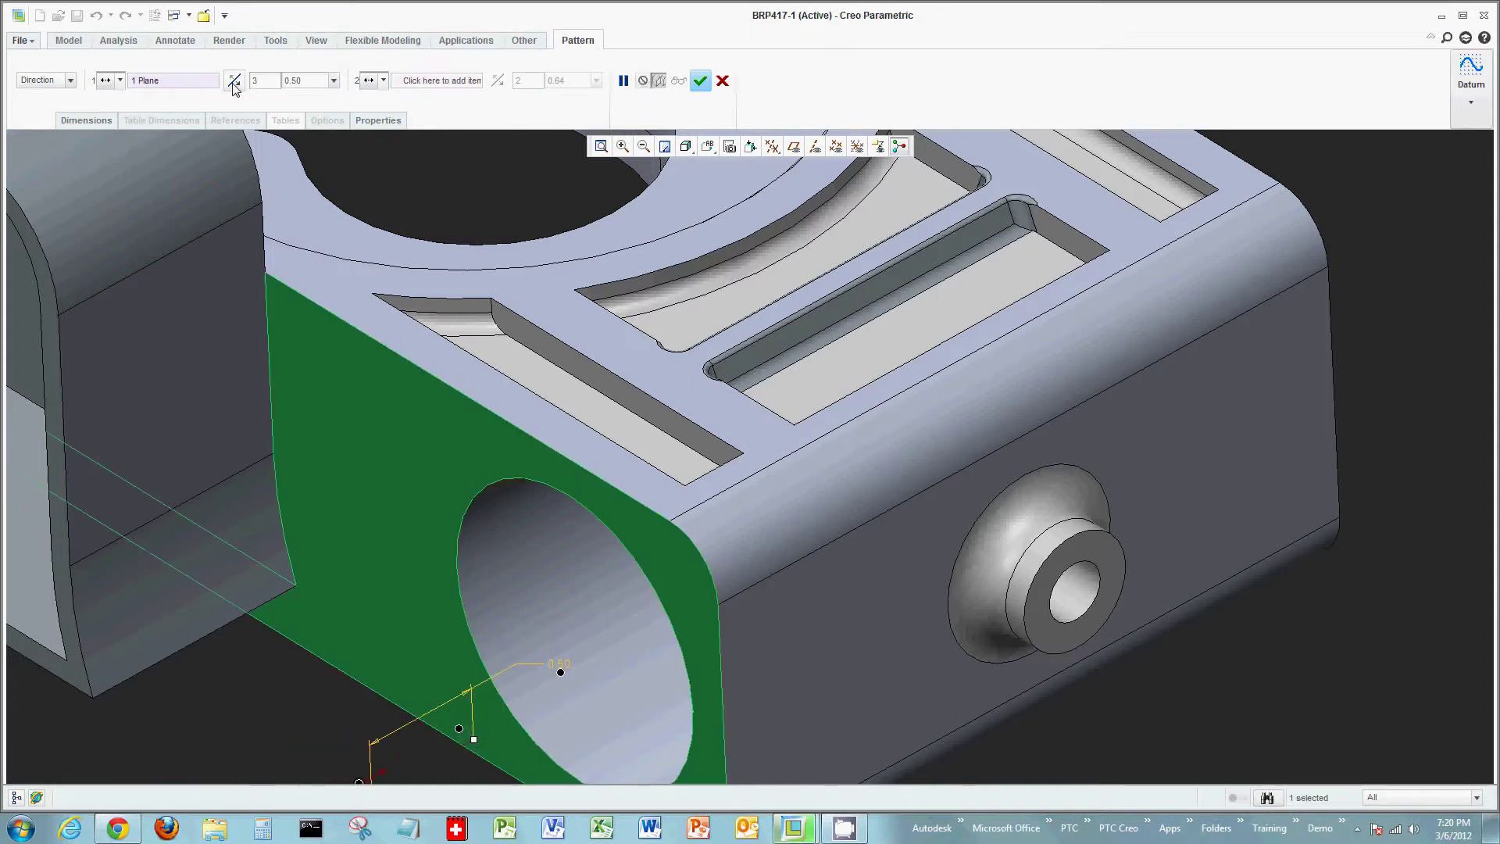
left_click(235, 82)
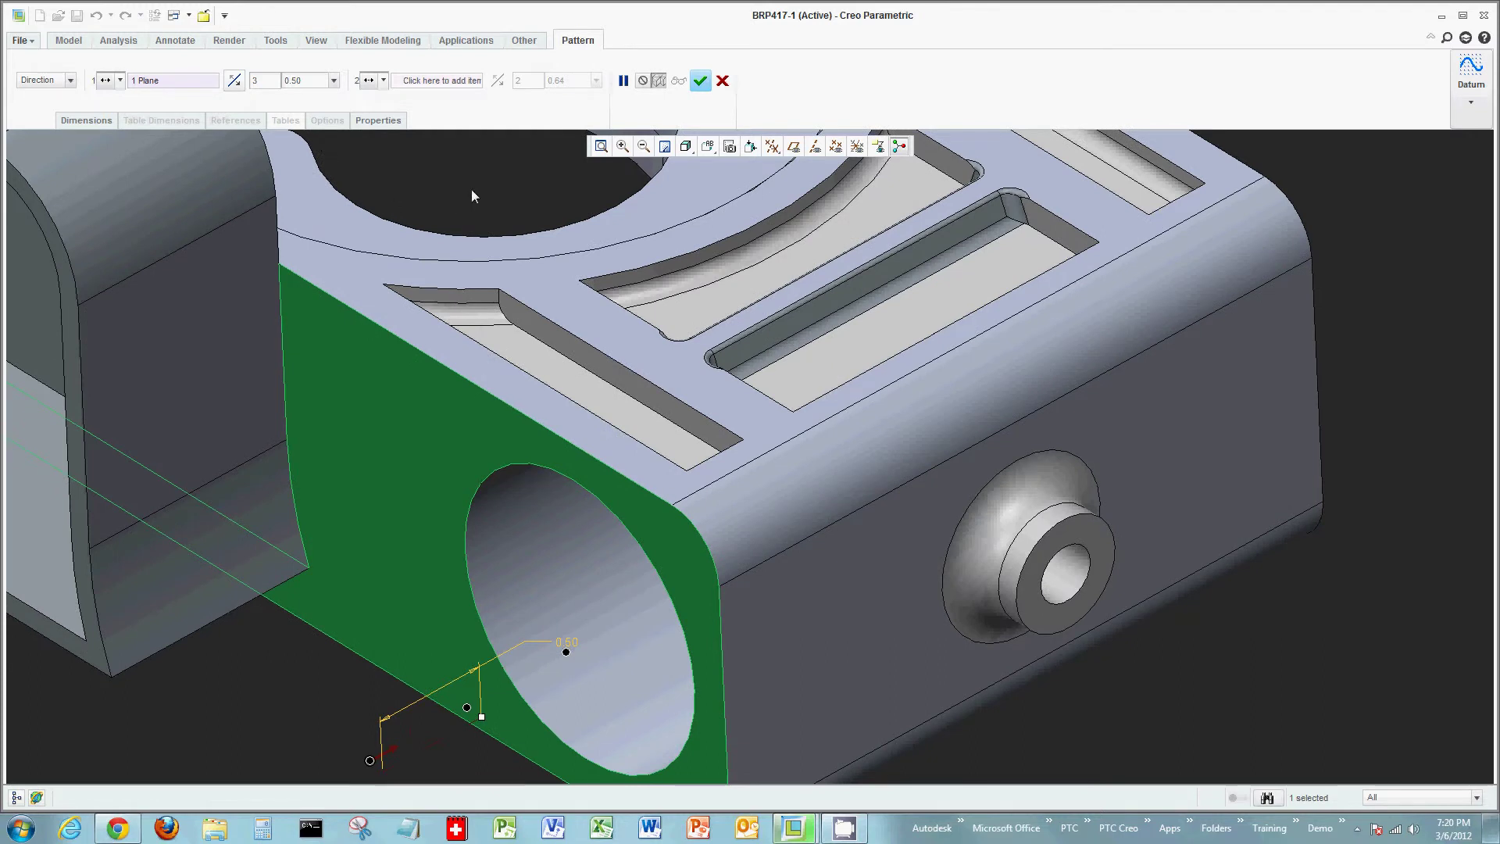
middle_click(472, 193)
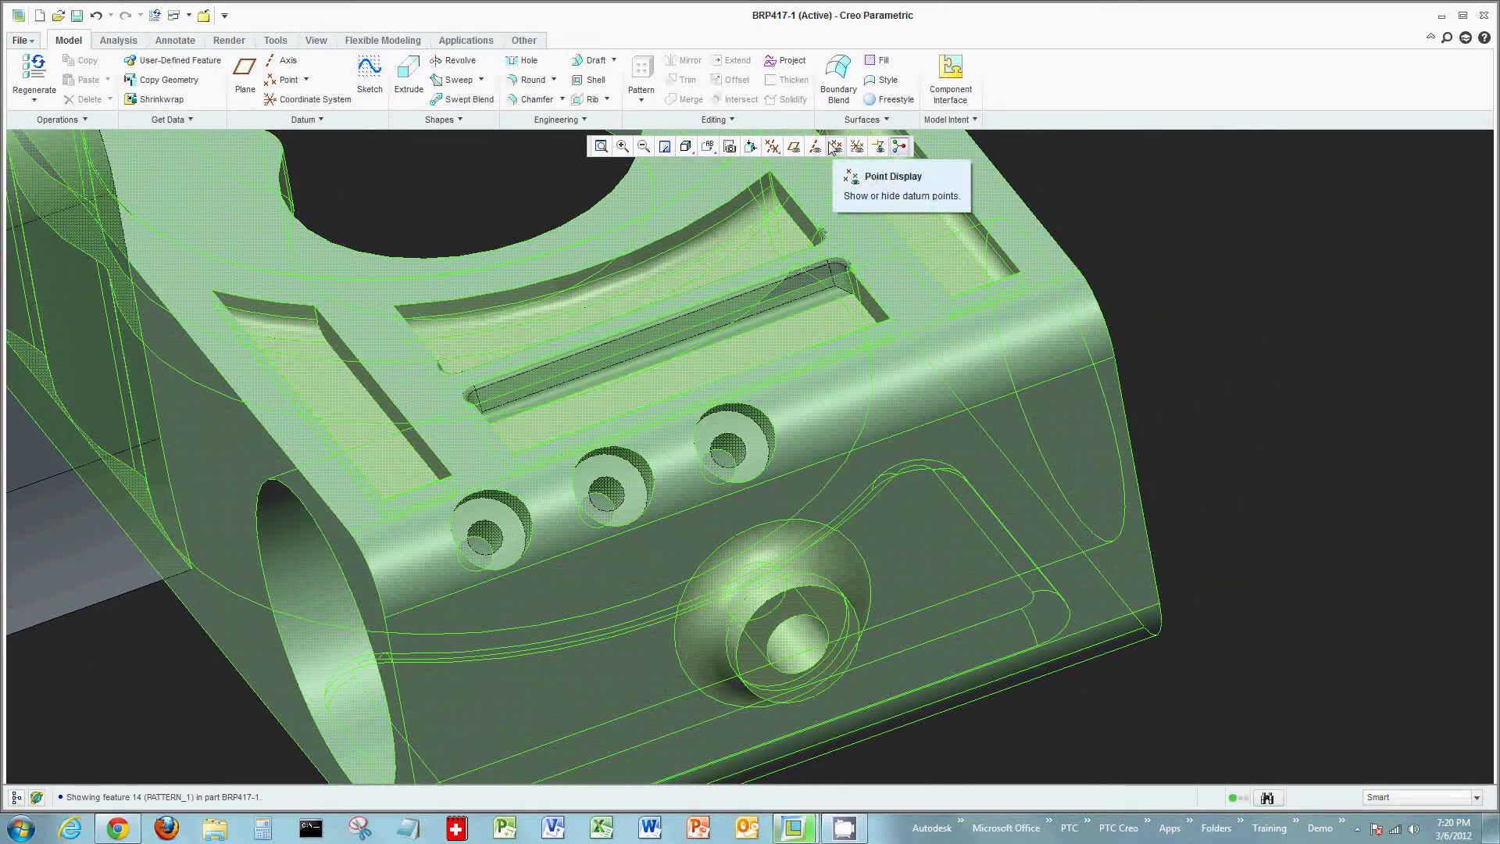
left_click(814, 146)
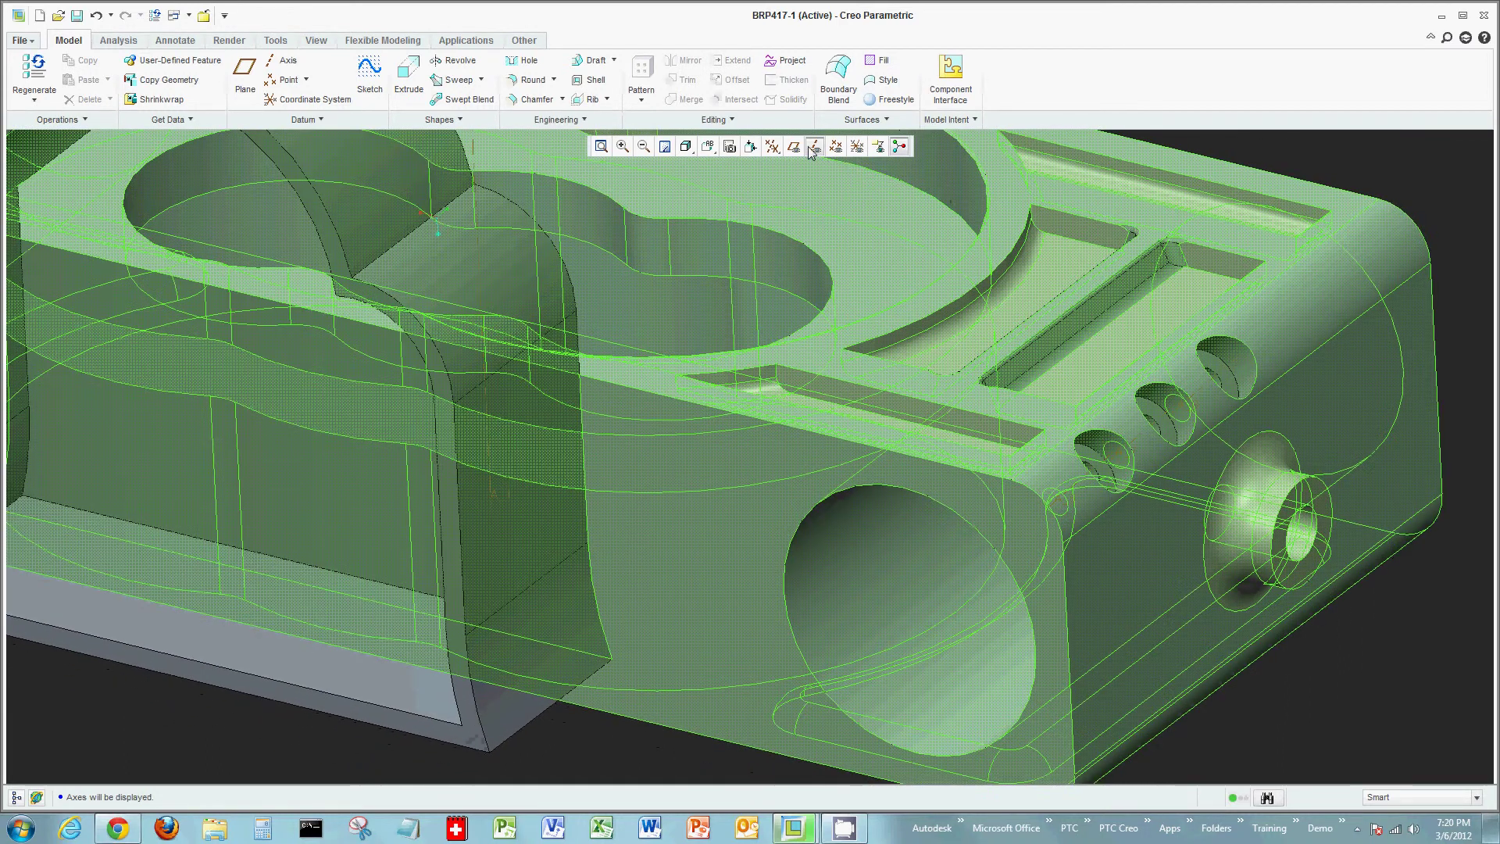
left_click(815, 146)
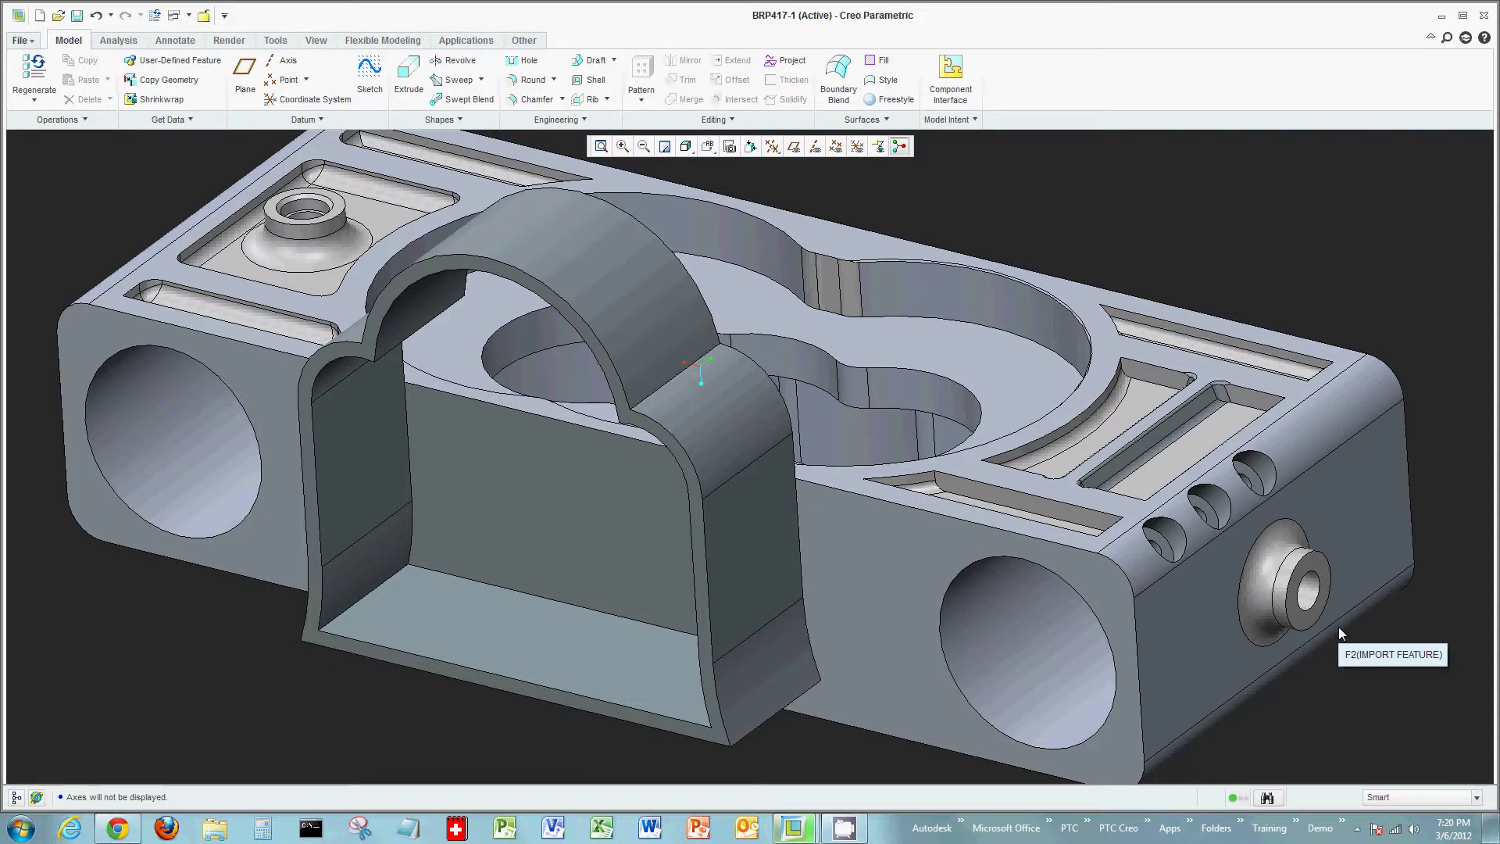
- Show the Model Tree and unhide Sketch 1
left_click(16, 797)
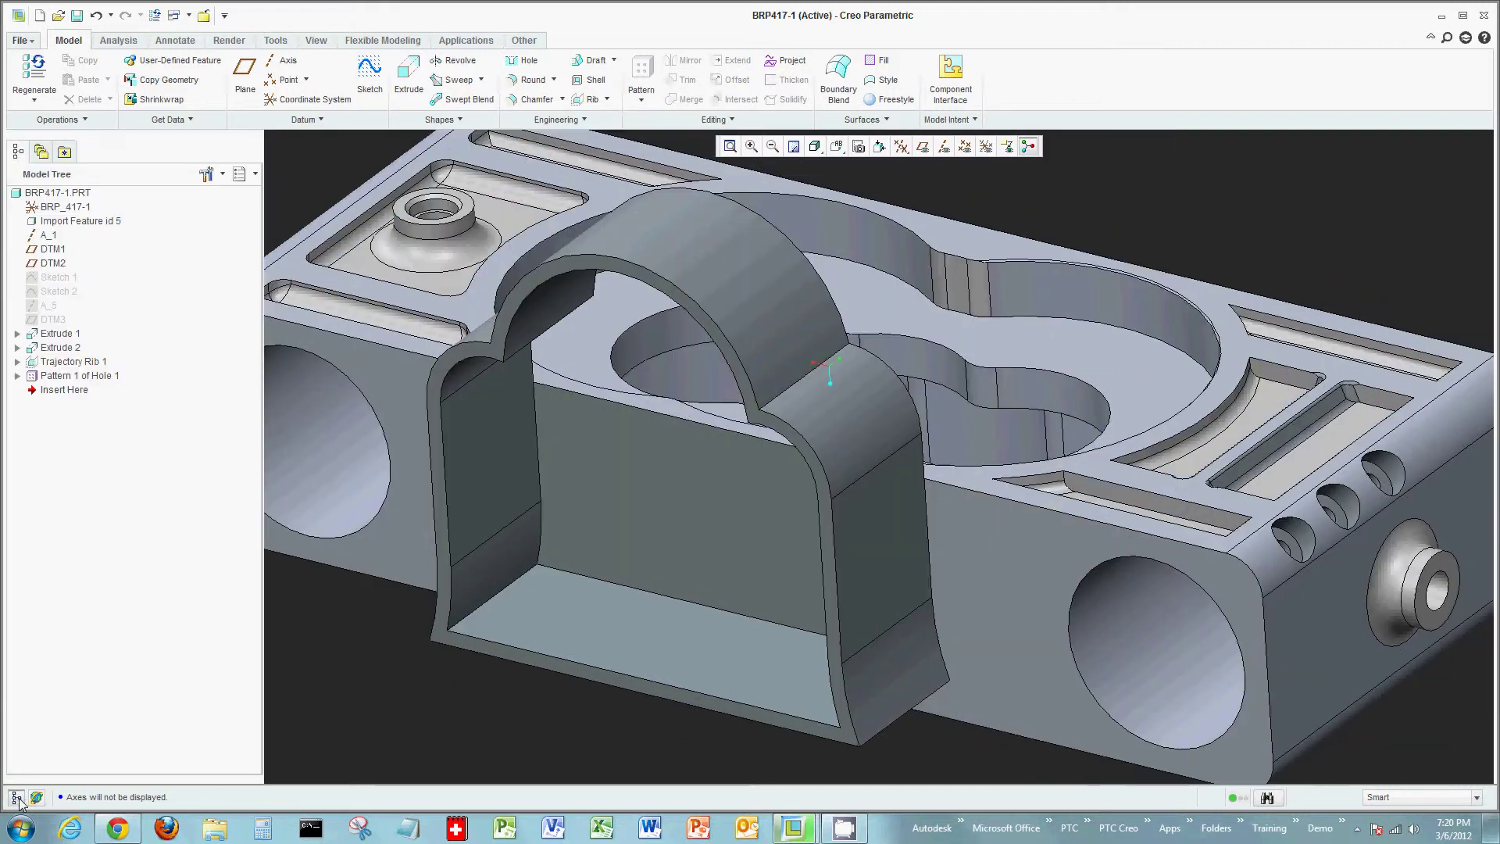
left_click(75, 279)
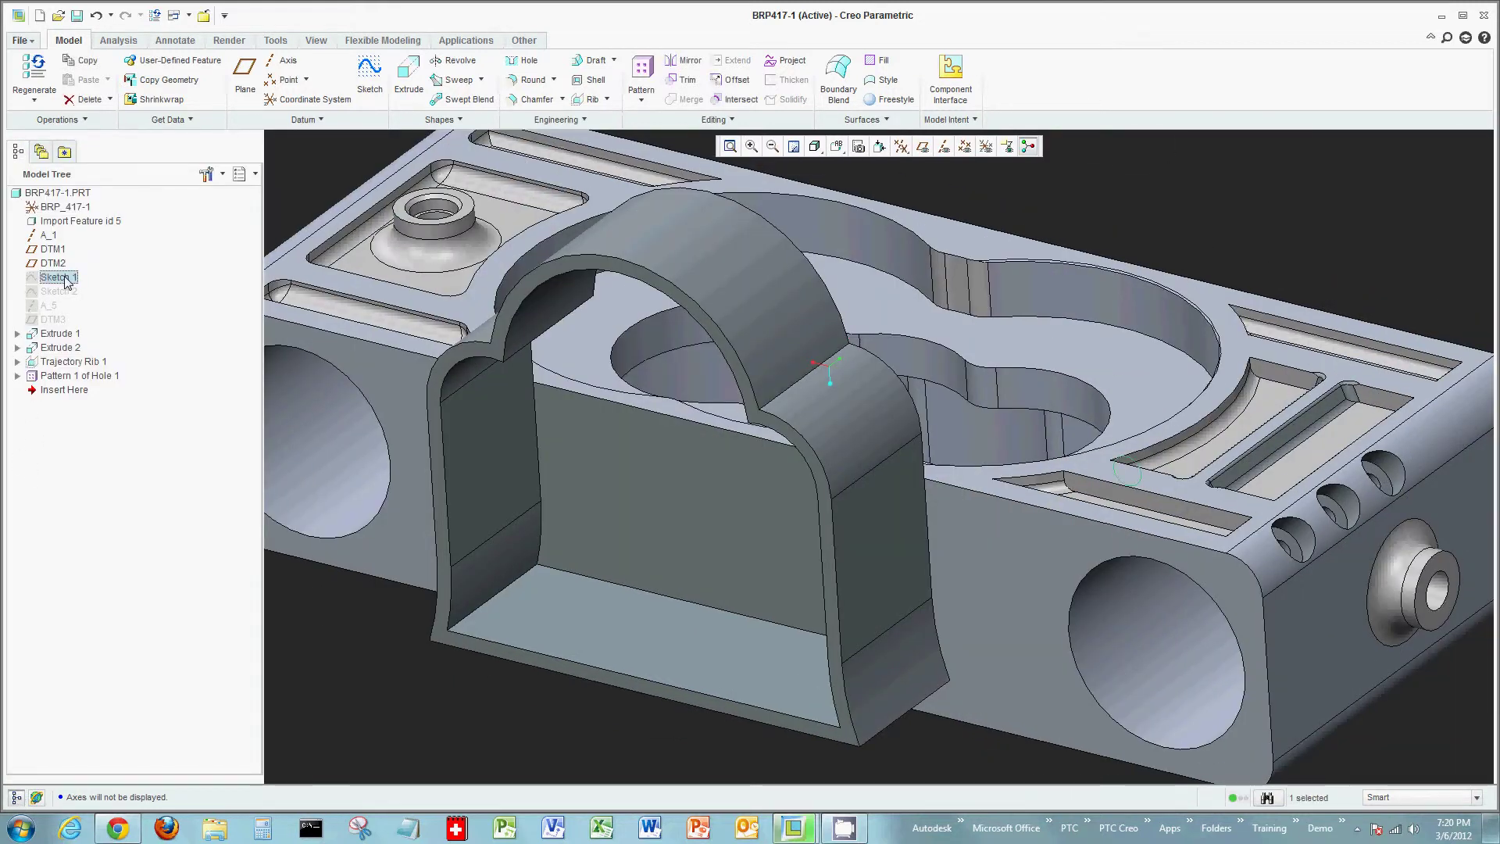
right_click(75, 279)
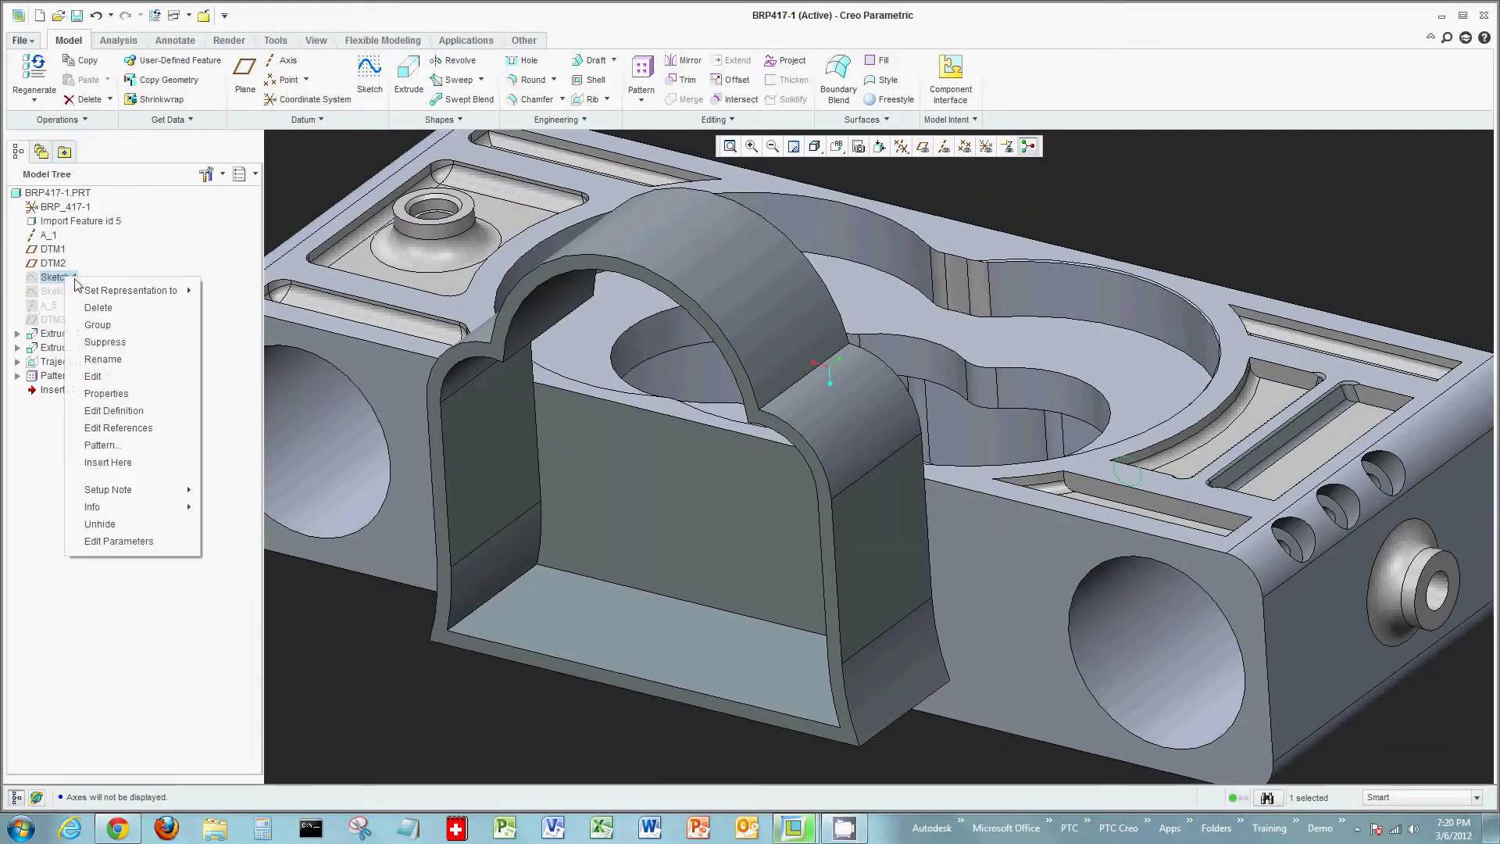
left_click(122, 526)
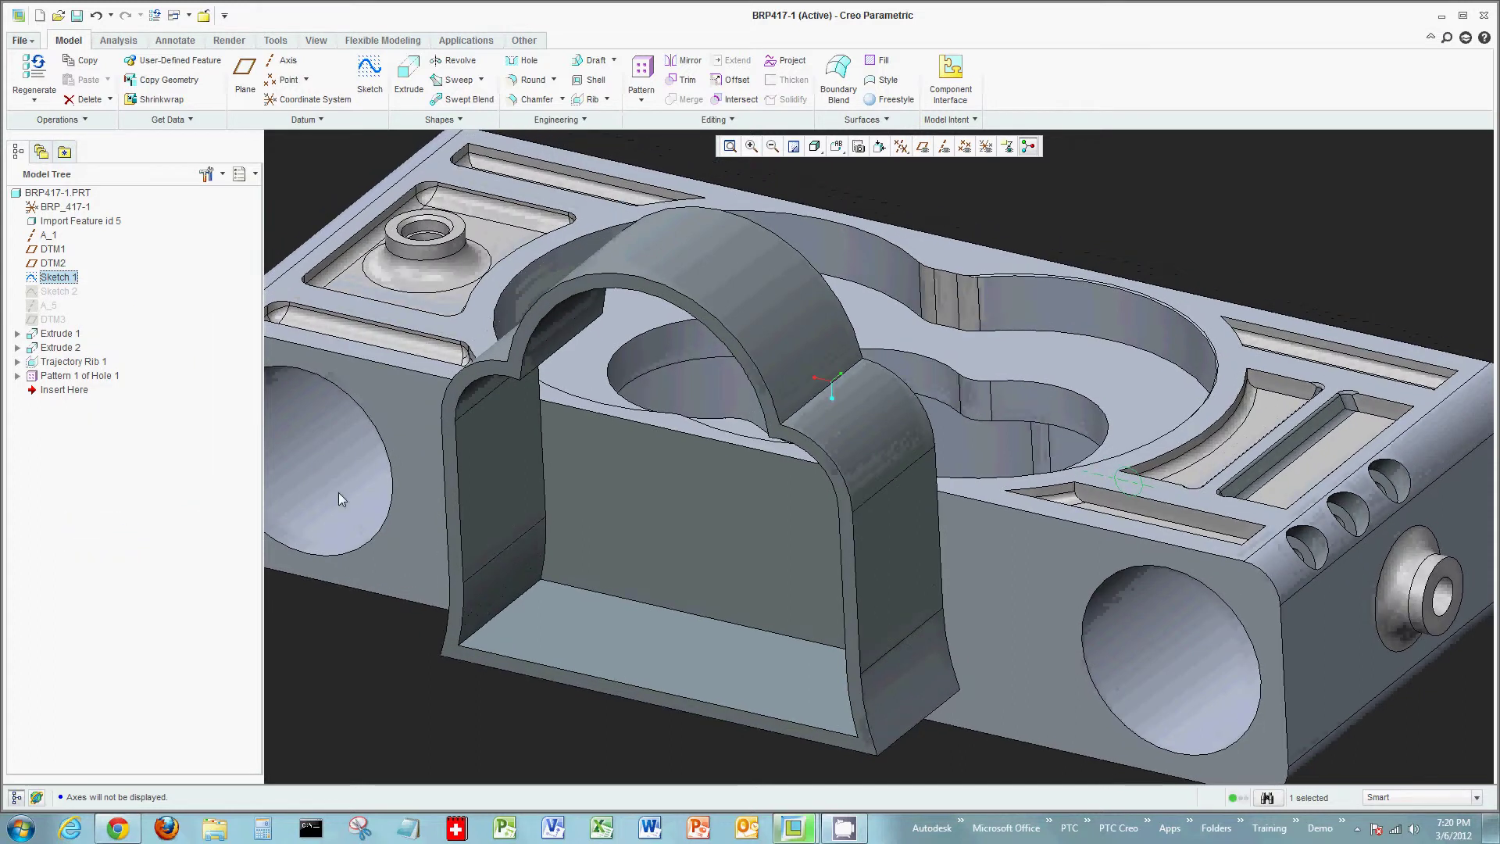
- Turn the part to view the sketch, clear the selection and display datum axes
middle_click_drag(339, 492, 1138, 485)
left_click(1236, 218)
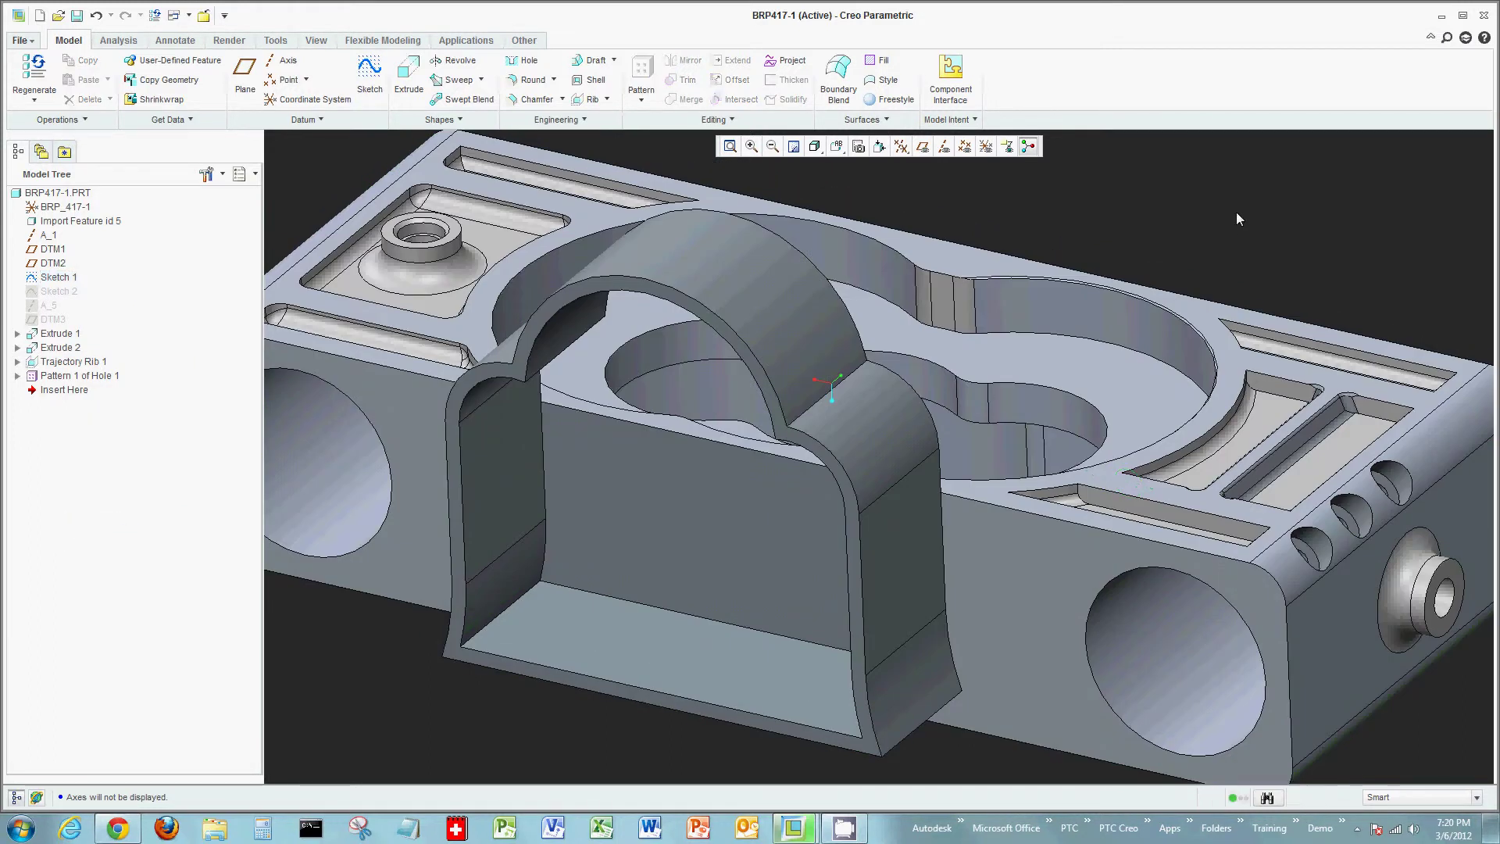
left_click(944, 146)
- Create a revolve of Sketch 1 about axis A_1 and preview its sweep
left_click(453, 61)
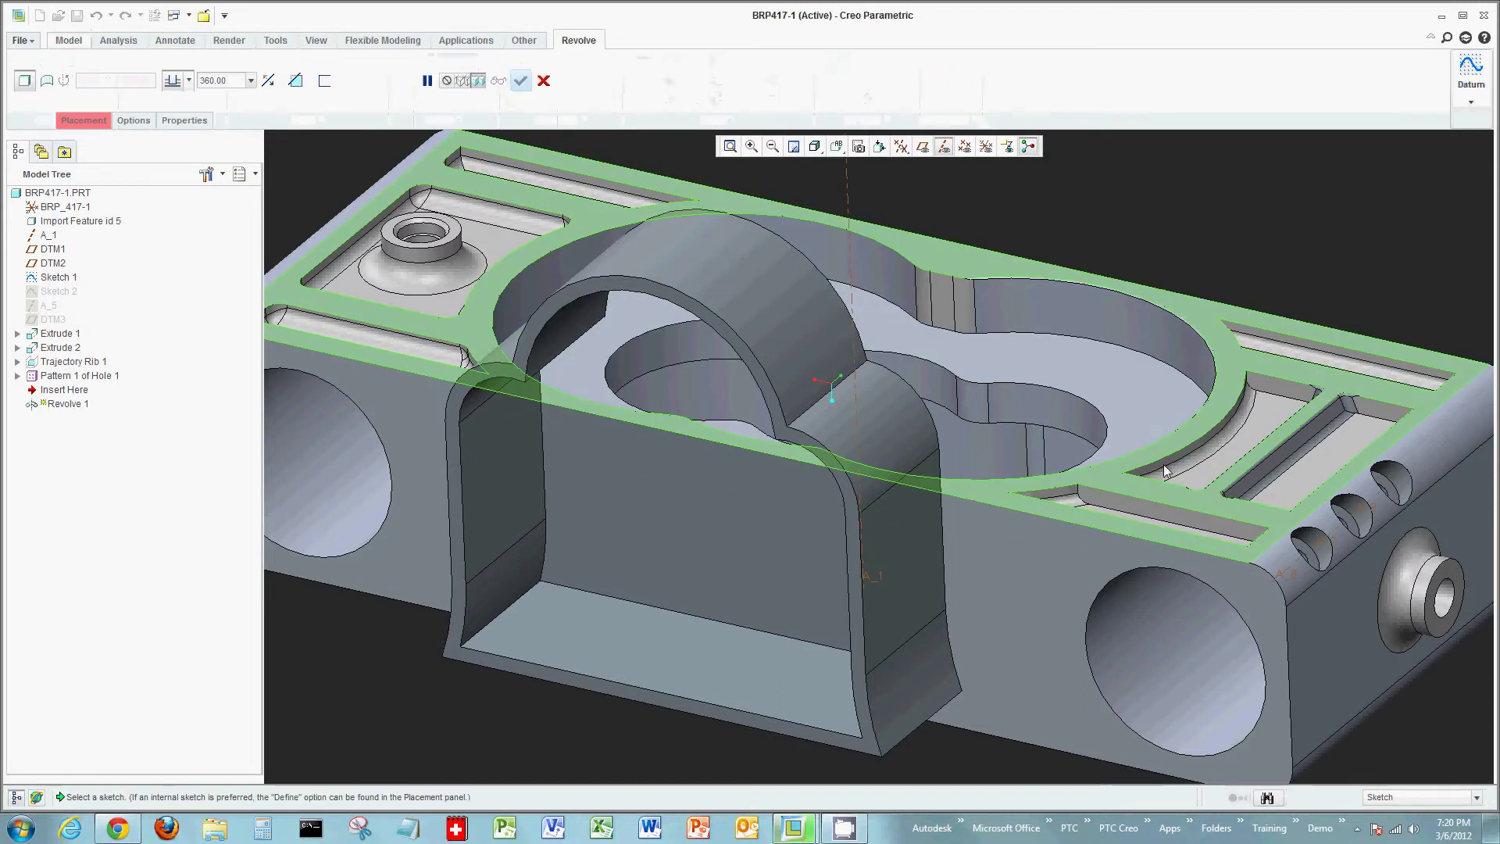
left_click(57, 277)
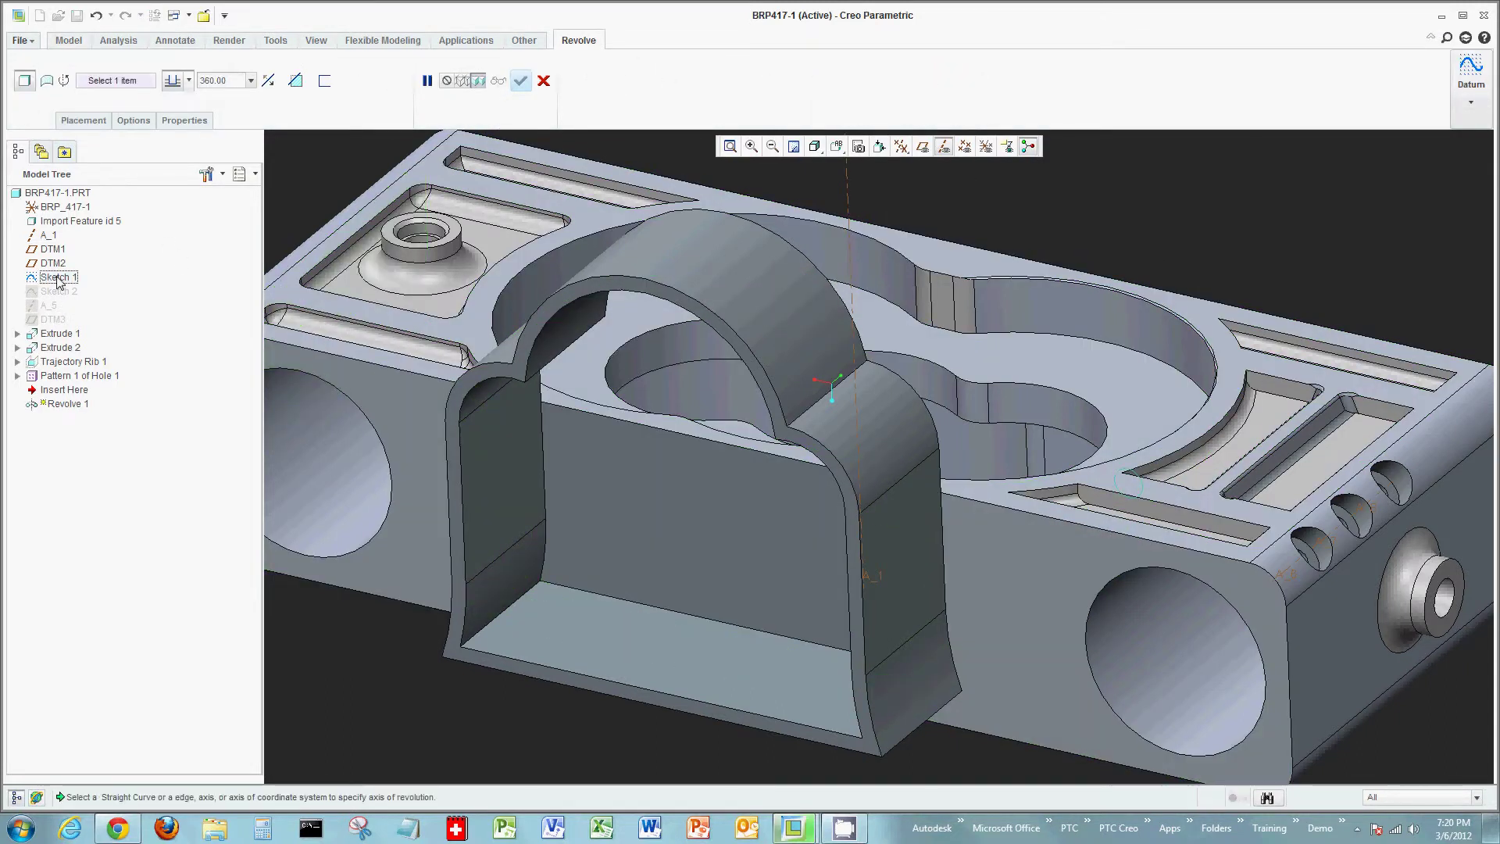
left_click(847, 178)
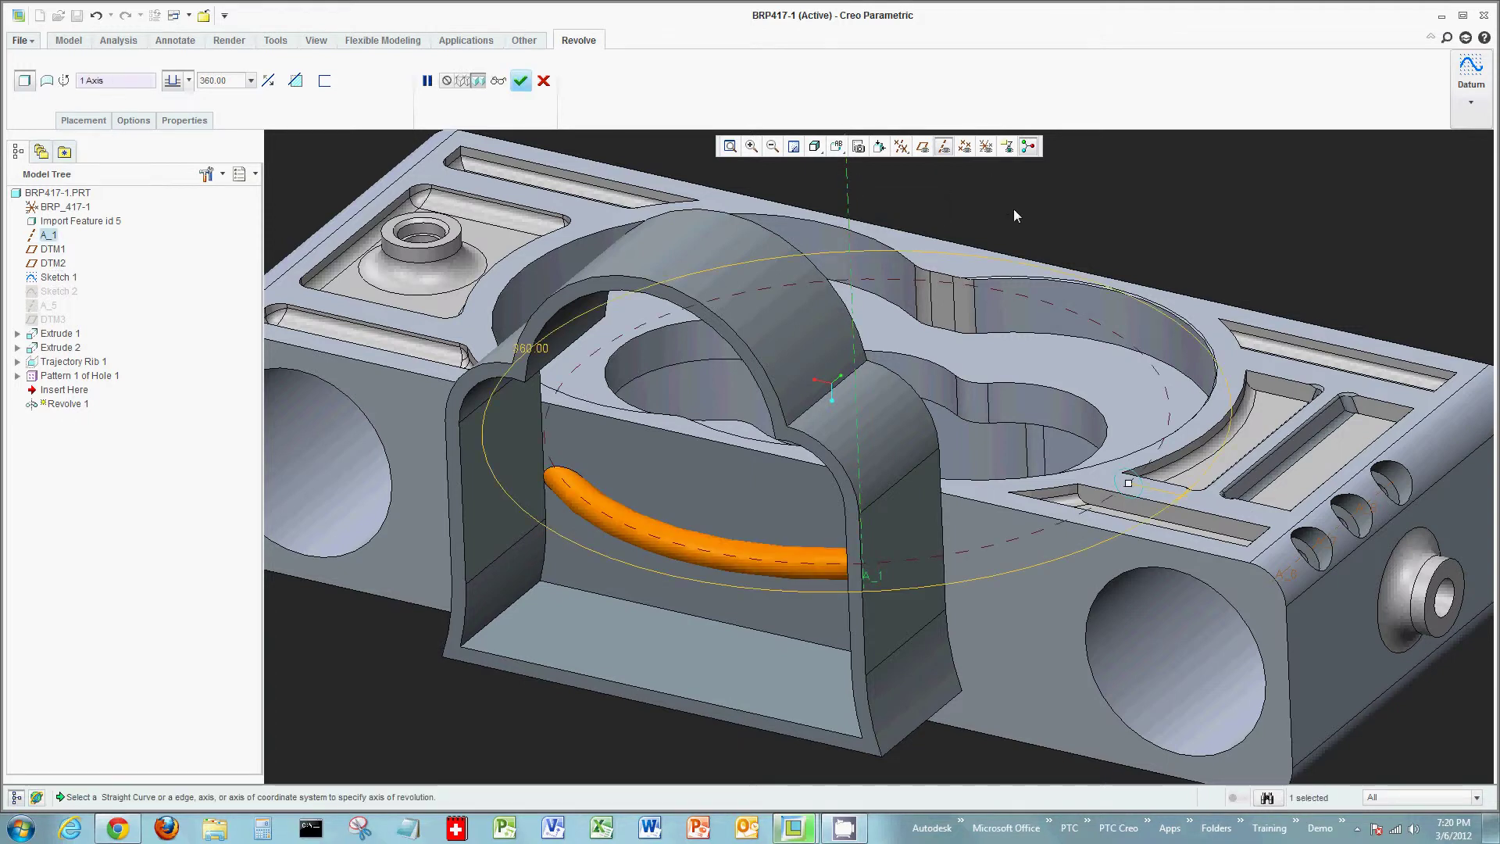
middle_click_drag(1128, 421, 1140, 469)
left_click_drag(1139, 466, 1031, 528)
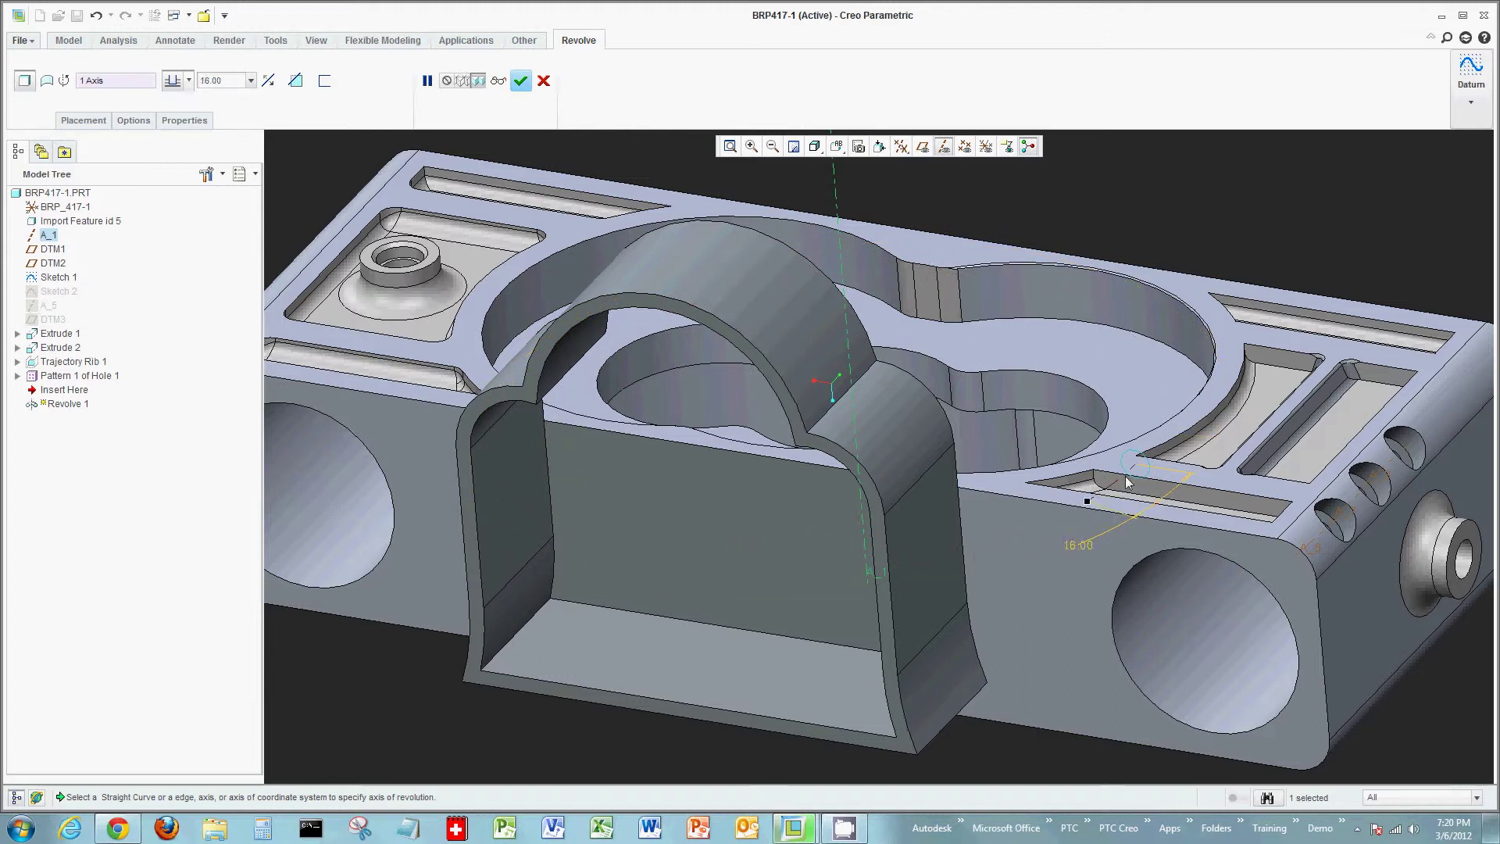
left_click_drag(1127, 482, 716, 383)
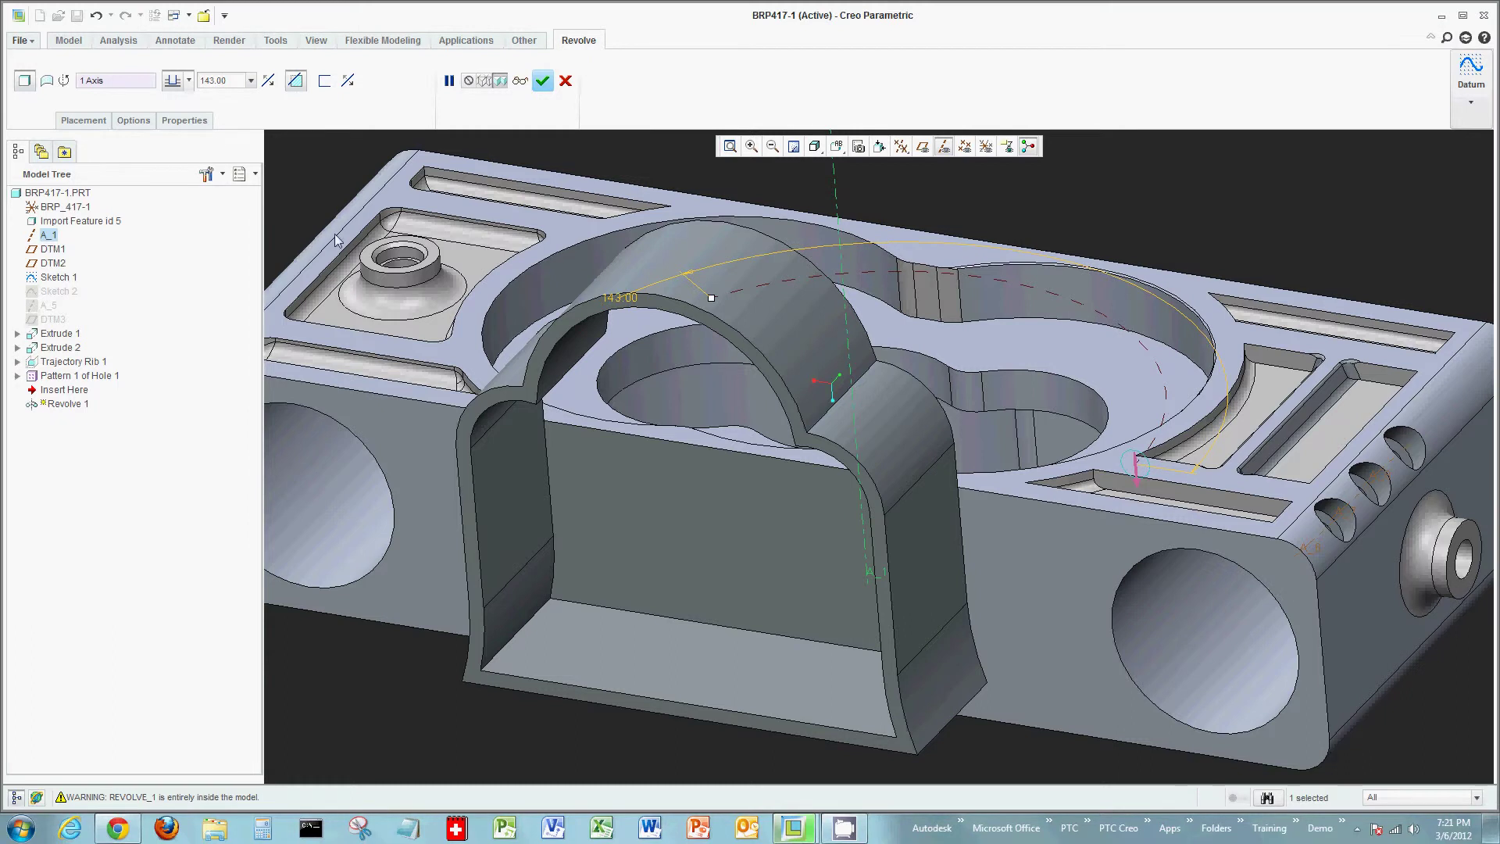
- Set the Side 1 revolve angle to 180° and finish the revolved cut
left_click(137, 125)
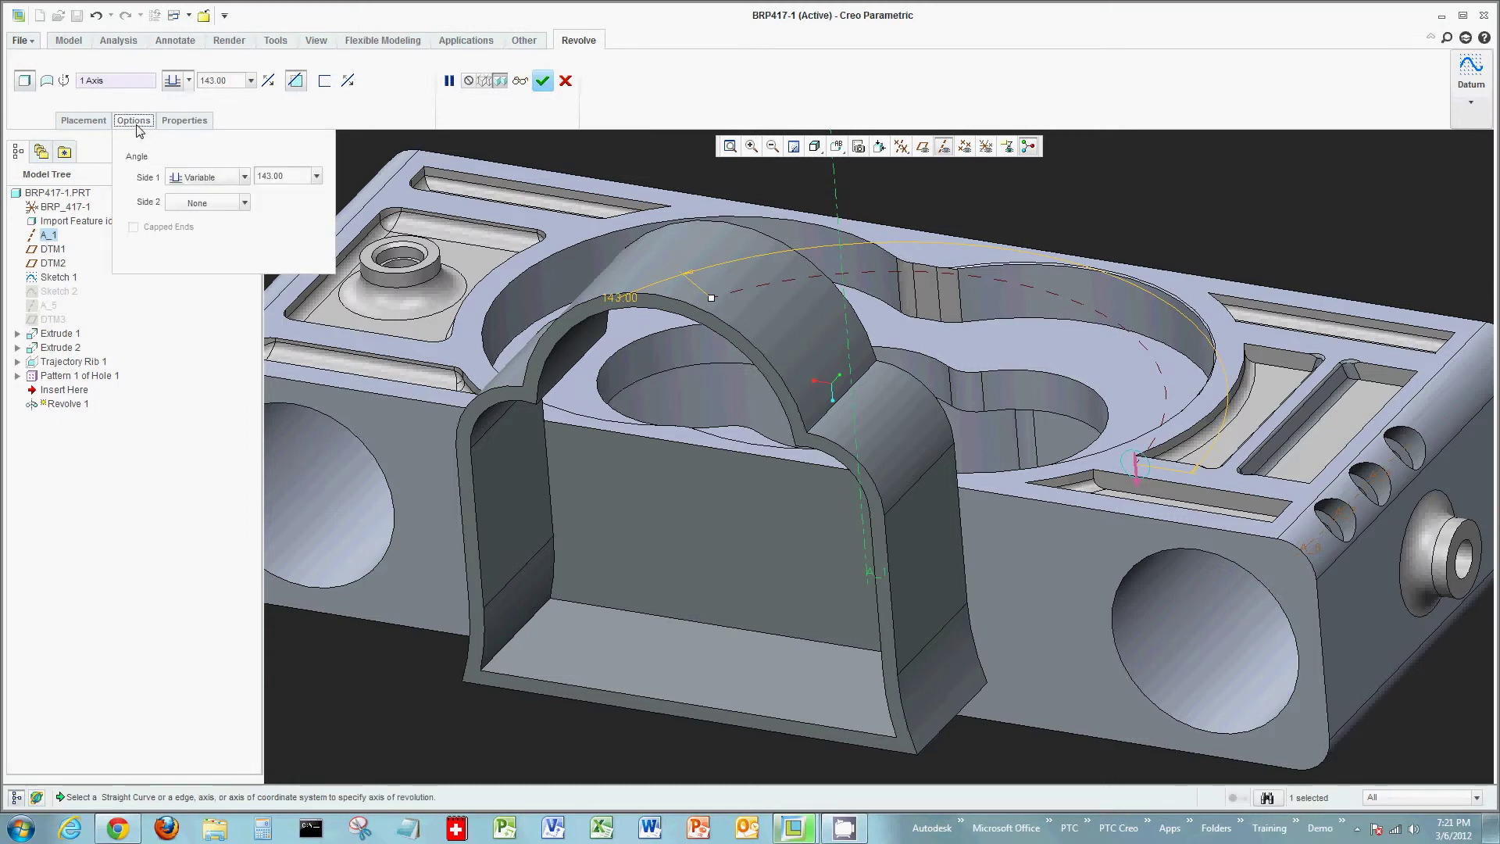
left_click(301, 177)
type("180")
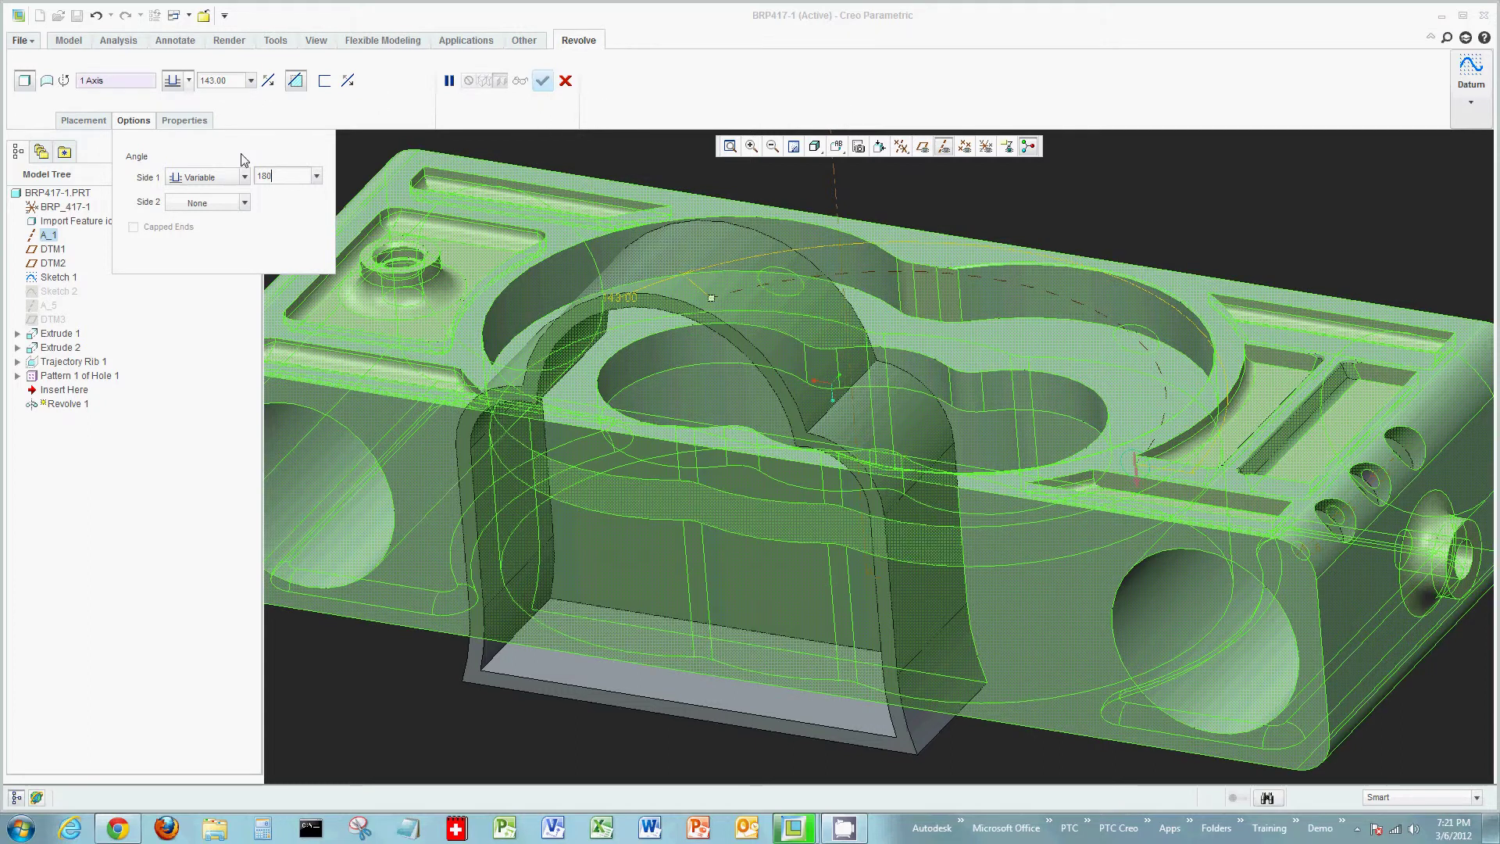
key("Return")
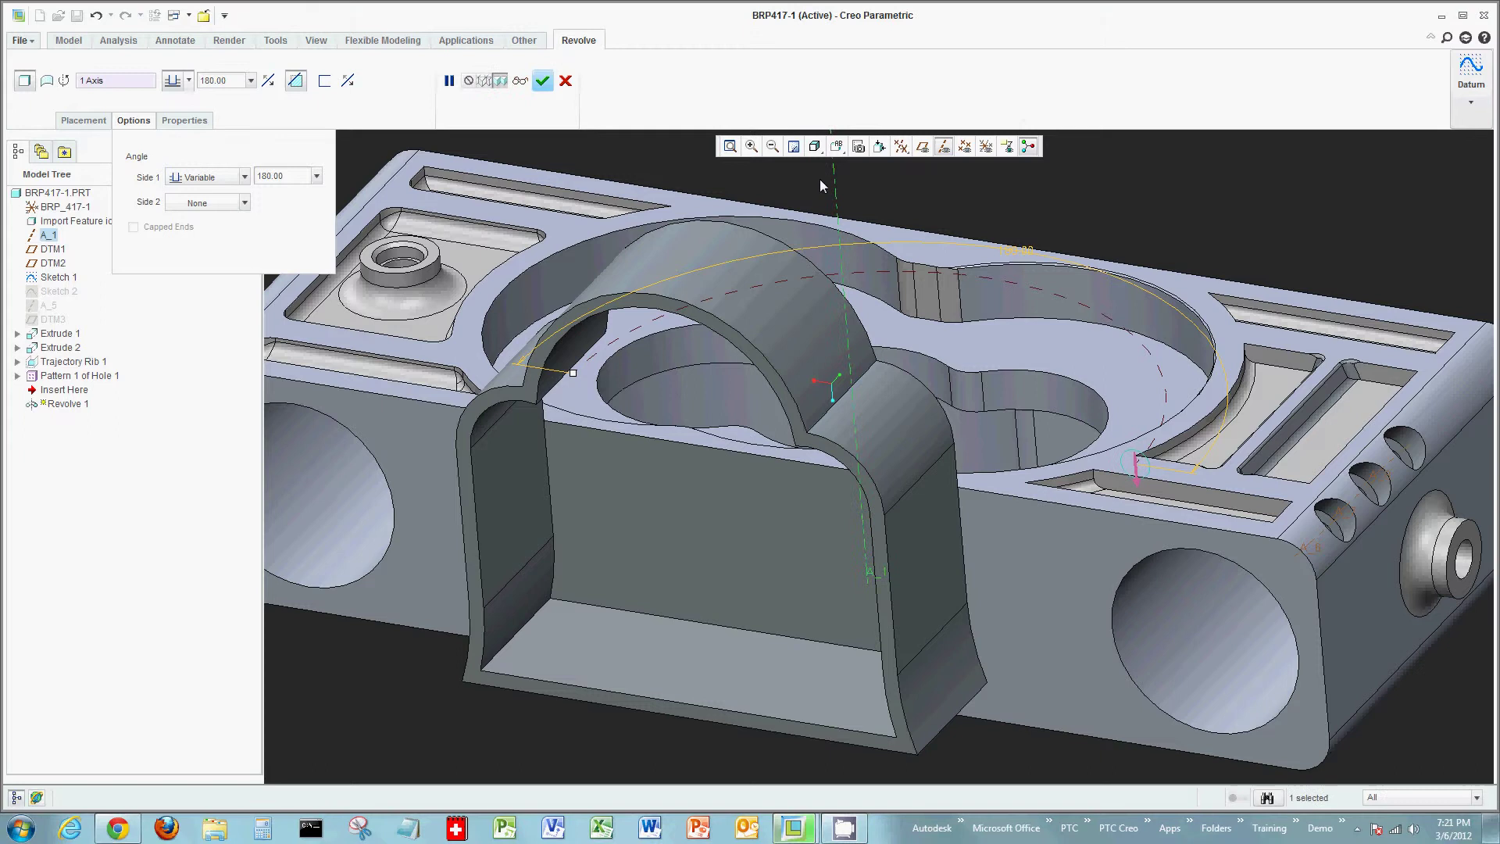
middle_click(1100, 189)
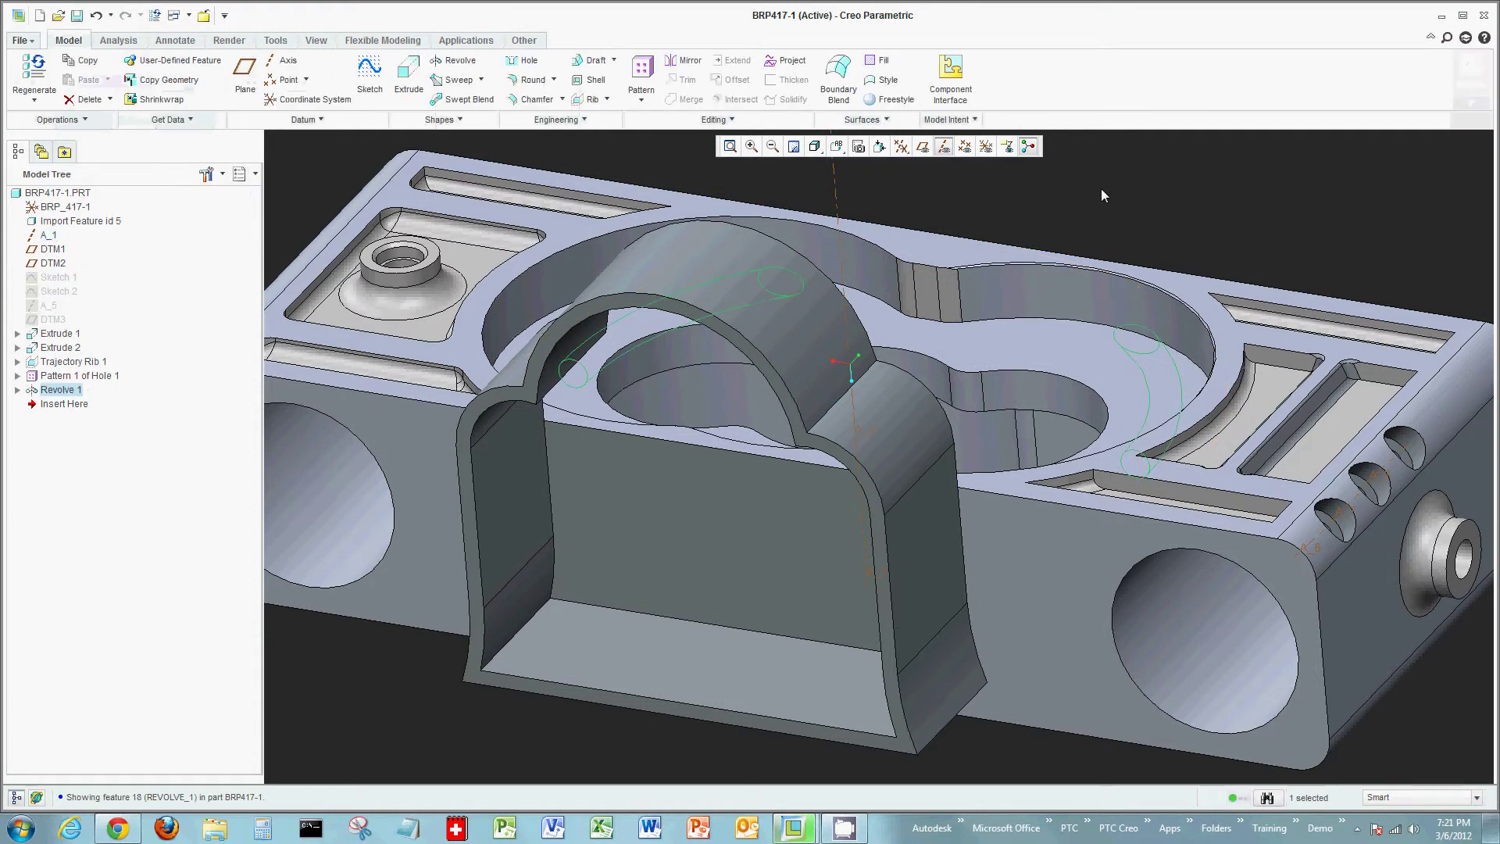
- Return to the standard orientation and begin a new Round feature
key("ctrl+d")
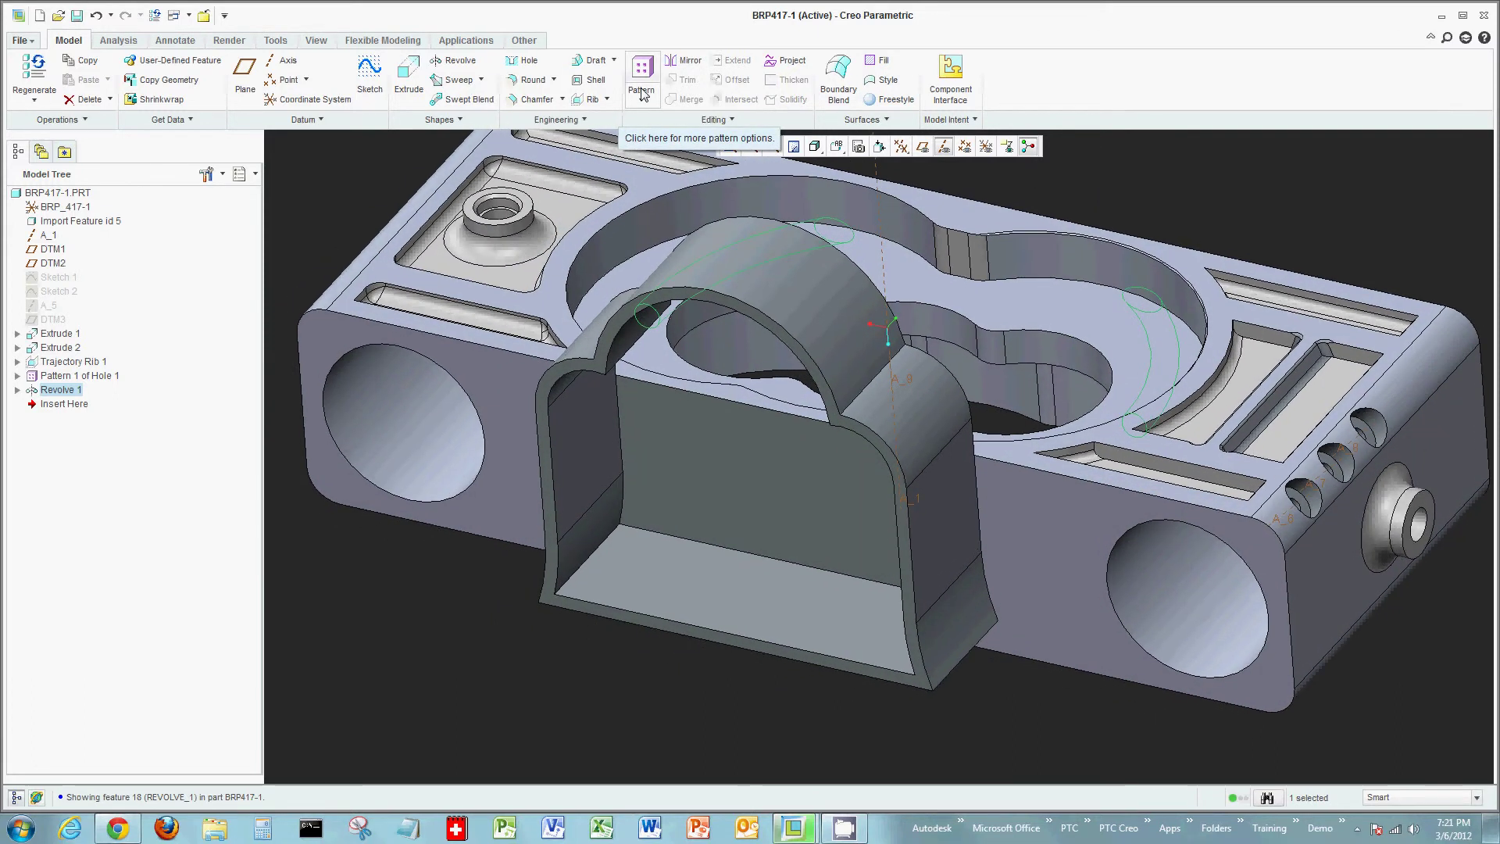
left_click(532, 79)
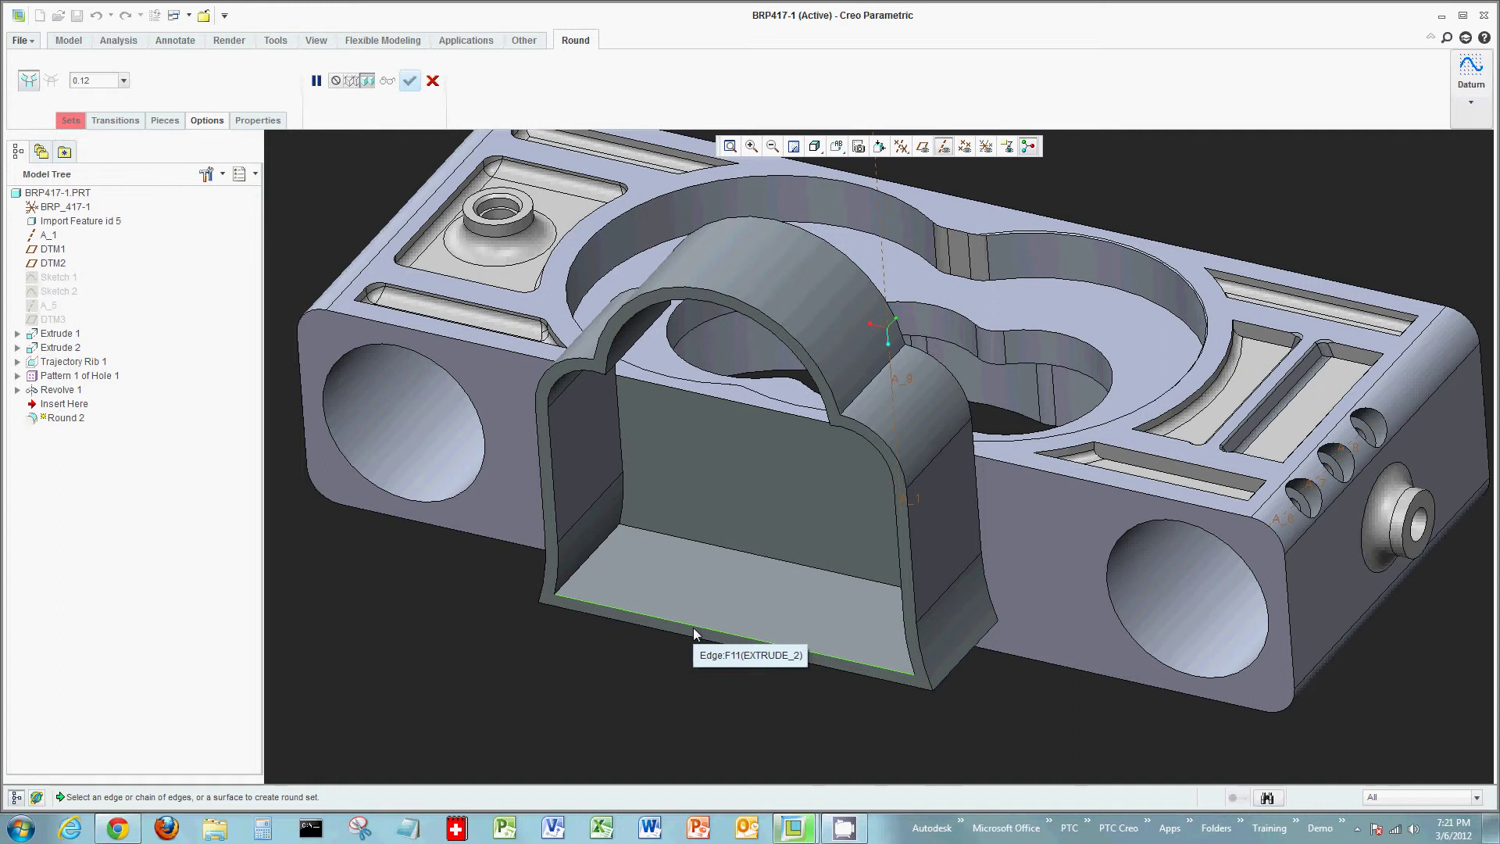
- Round the arch's inner wall and floor with a 0.28 radius and accept Round 2
left_click(771, 521)
left_click(736, 585, "ctrl")
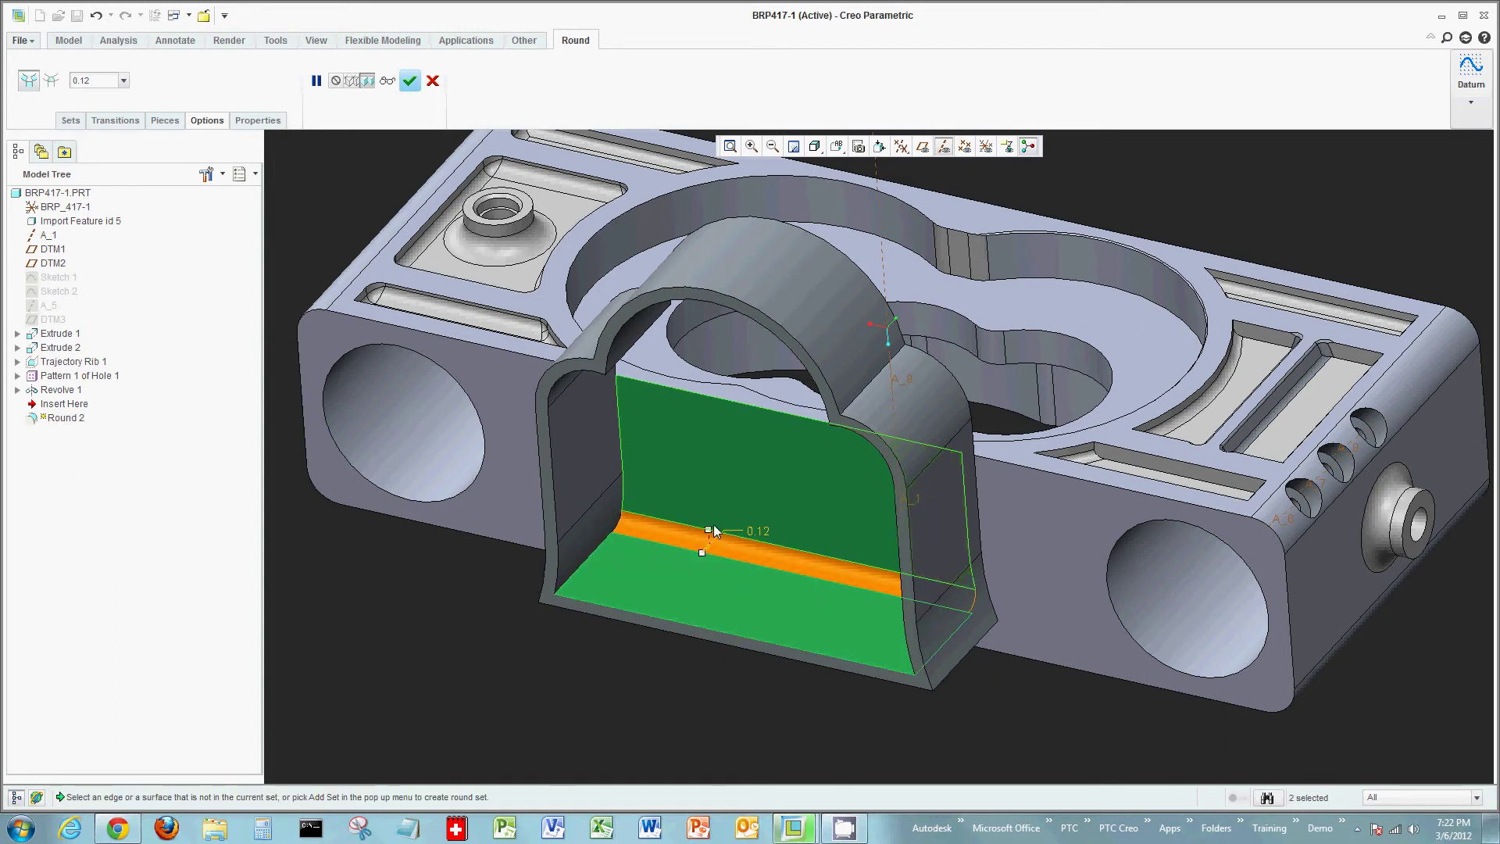
mouse_move(714, 531)
left_mouse_down()
mouse_move(718, 495)
mouse_move(719, 511)
left_mouse_up()
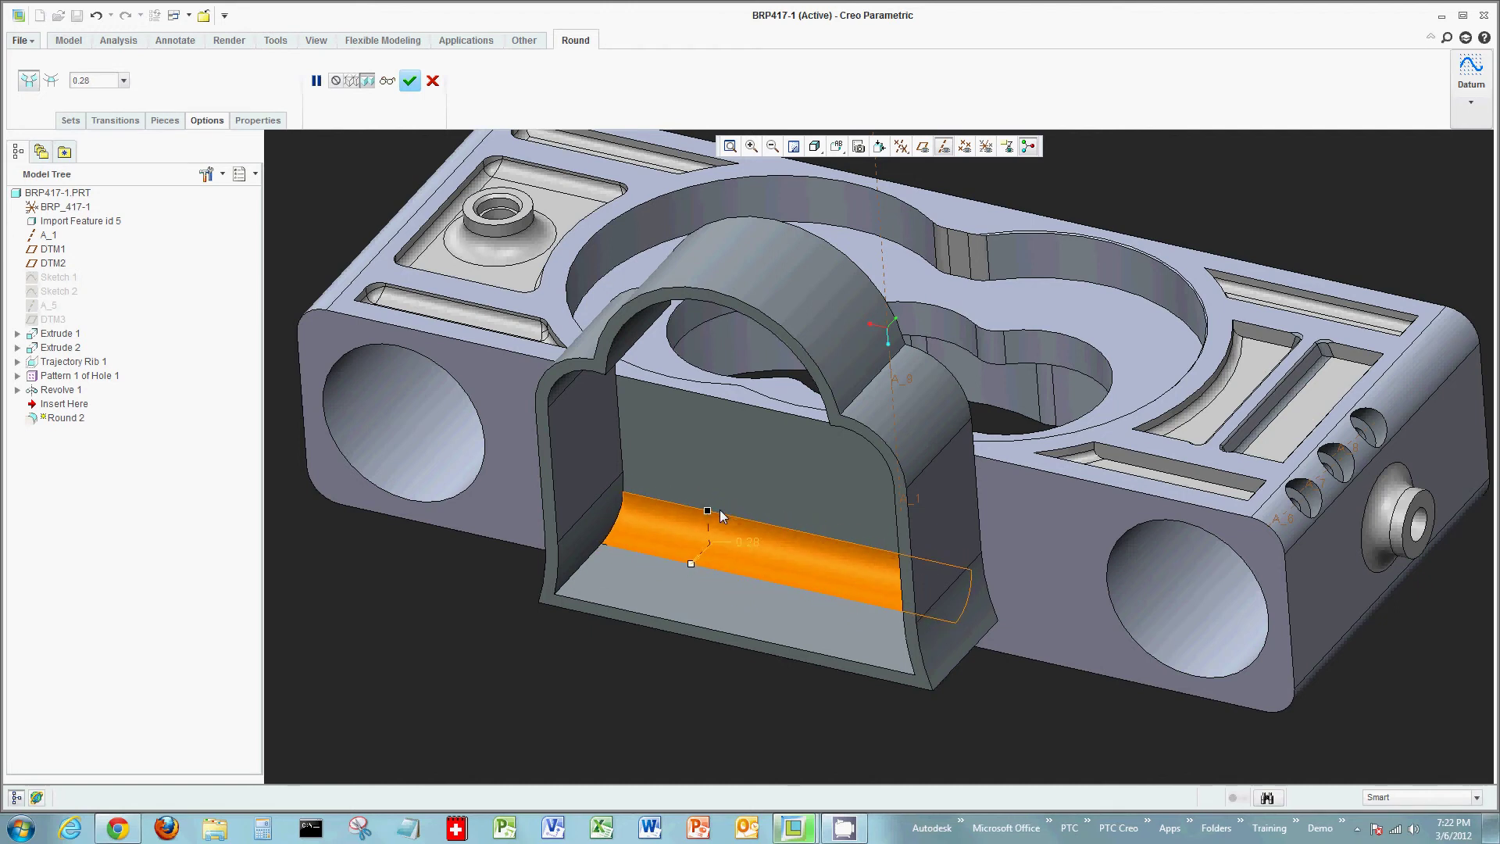
middle_click(722, 701)
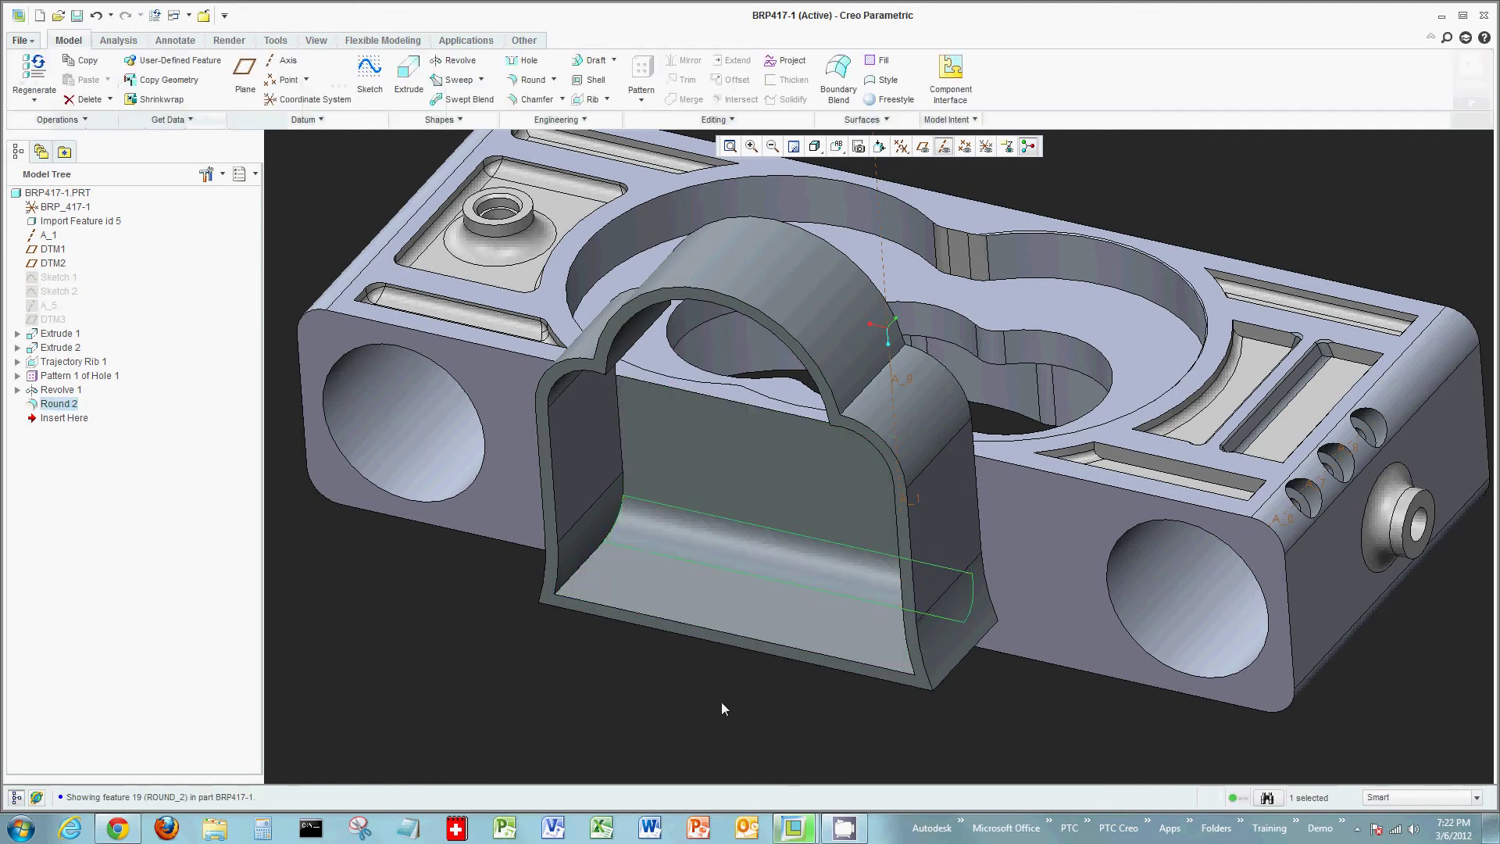
scroll(722, 709, "down", 5)
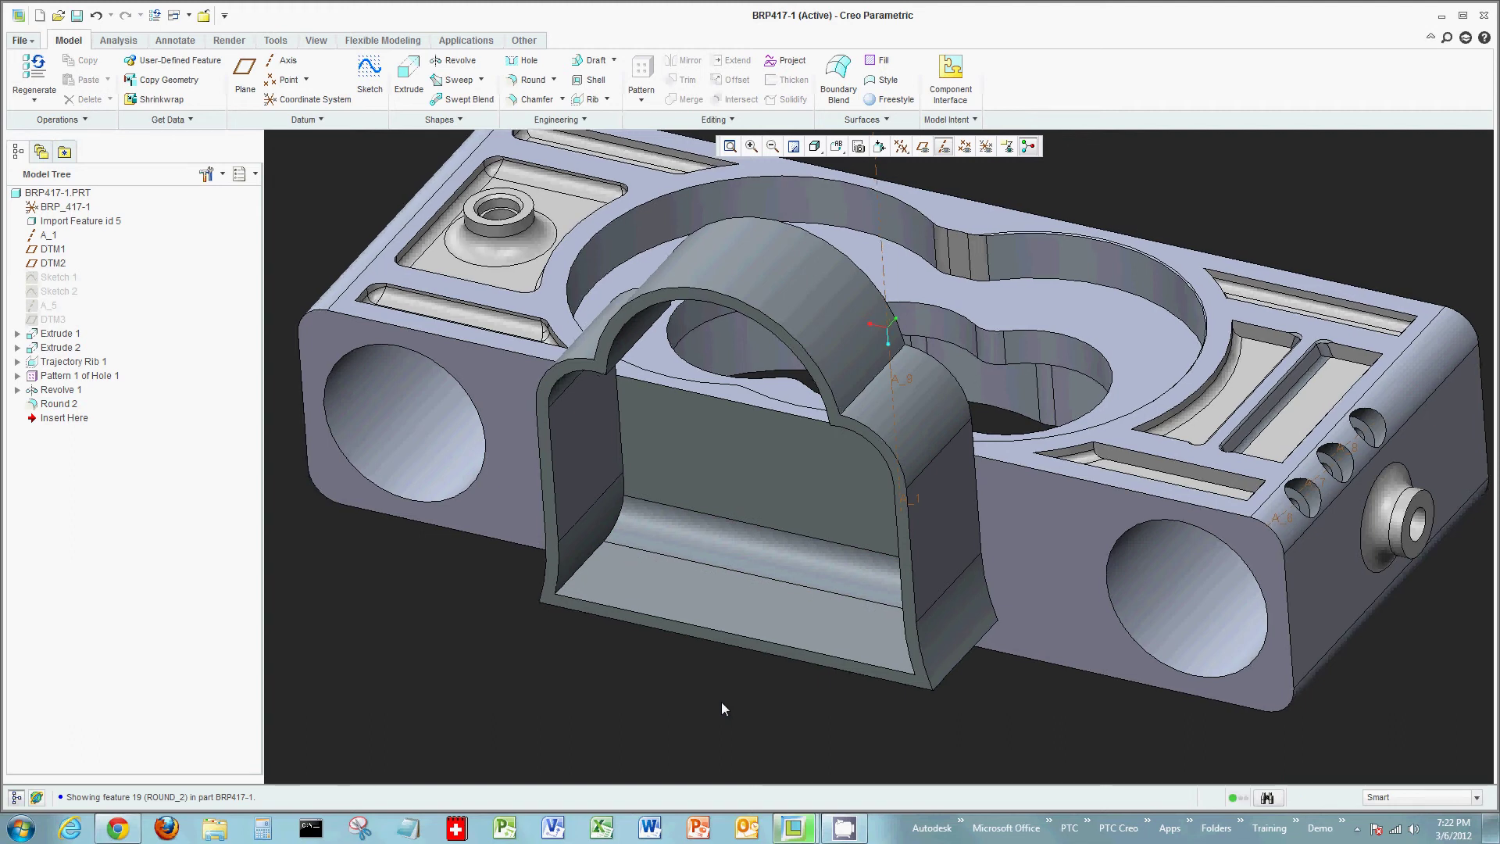
scroll(722, 709, "down", 2)
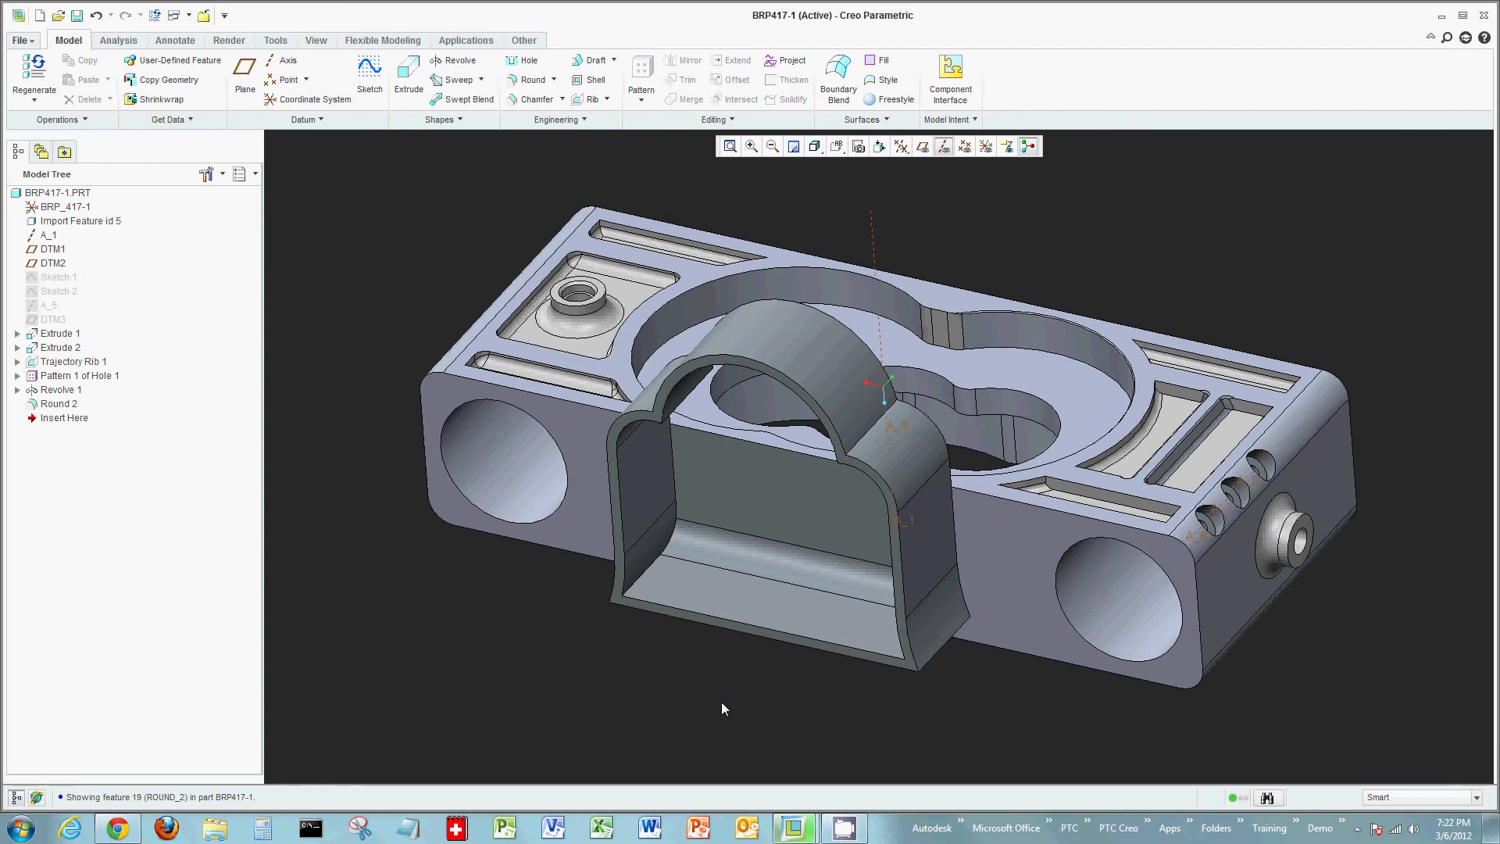
scroll(722, 709, "down", 3)
scroll(722, 708, "down", 3)
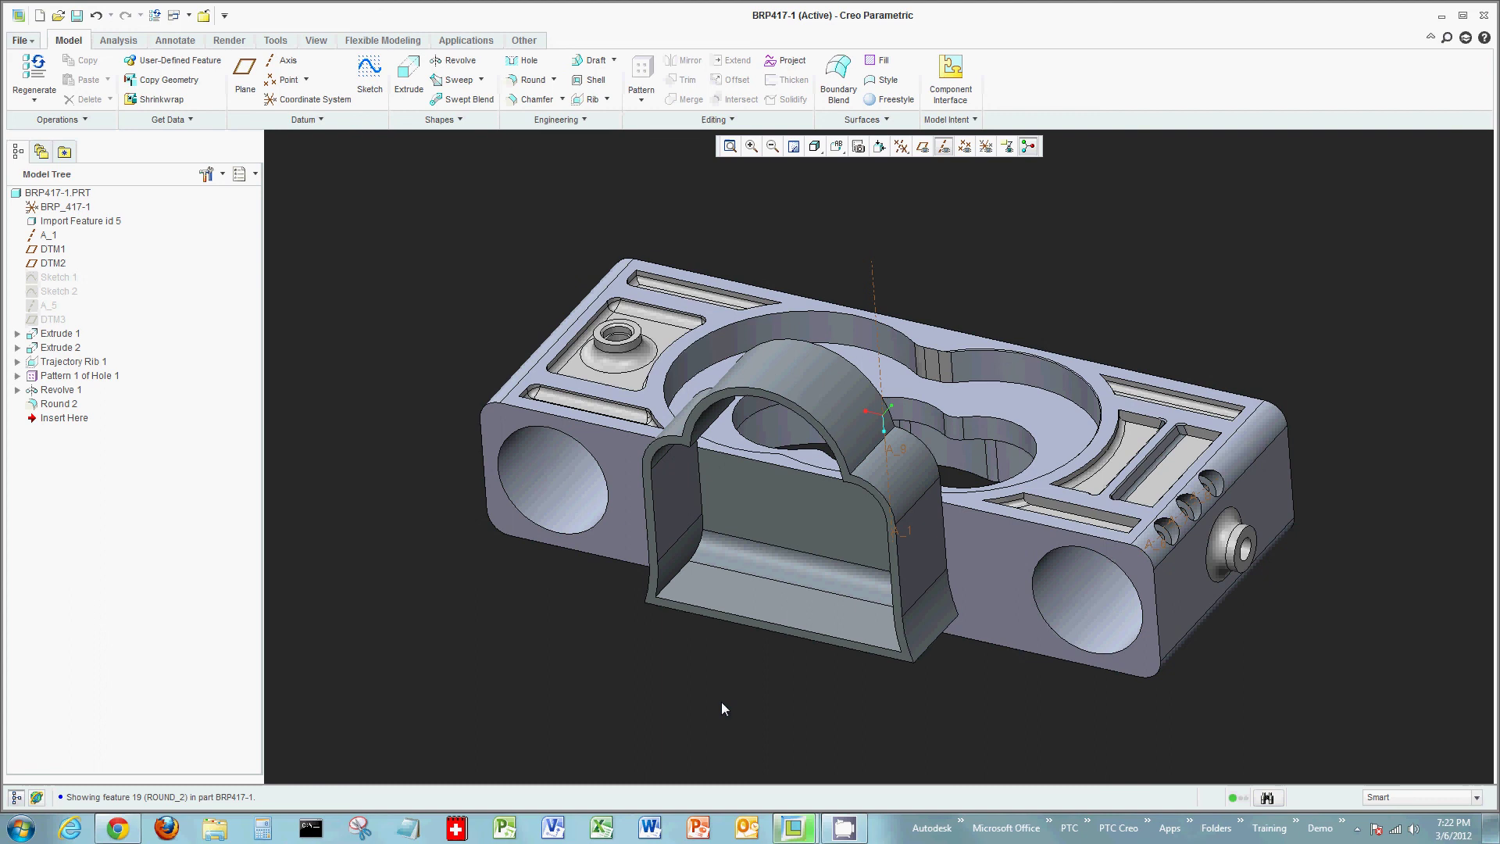
scroll(722, 708, "up", 2)
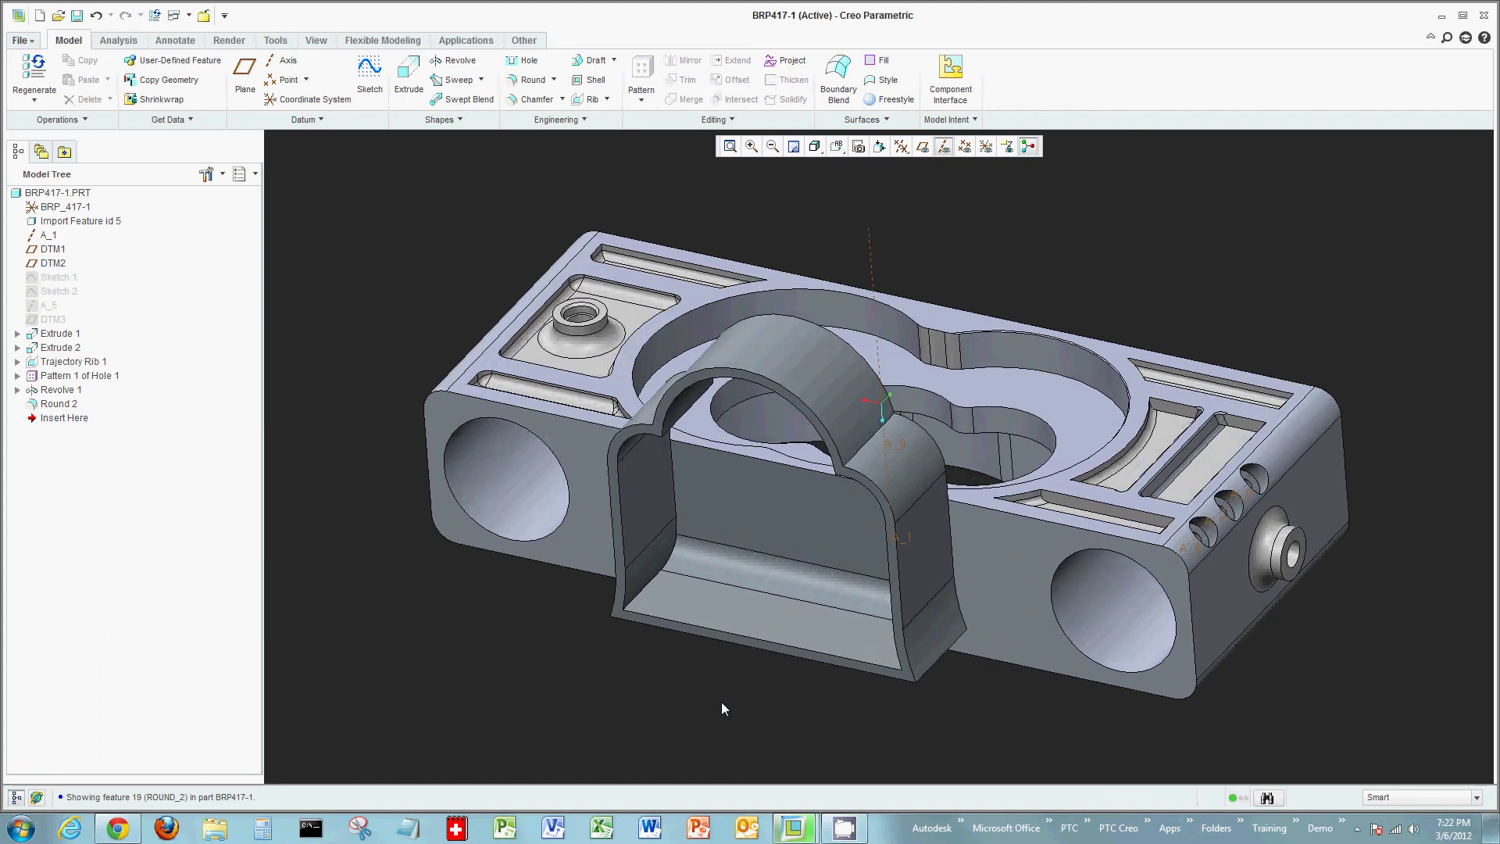